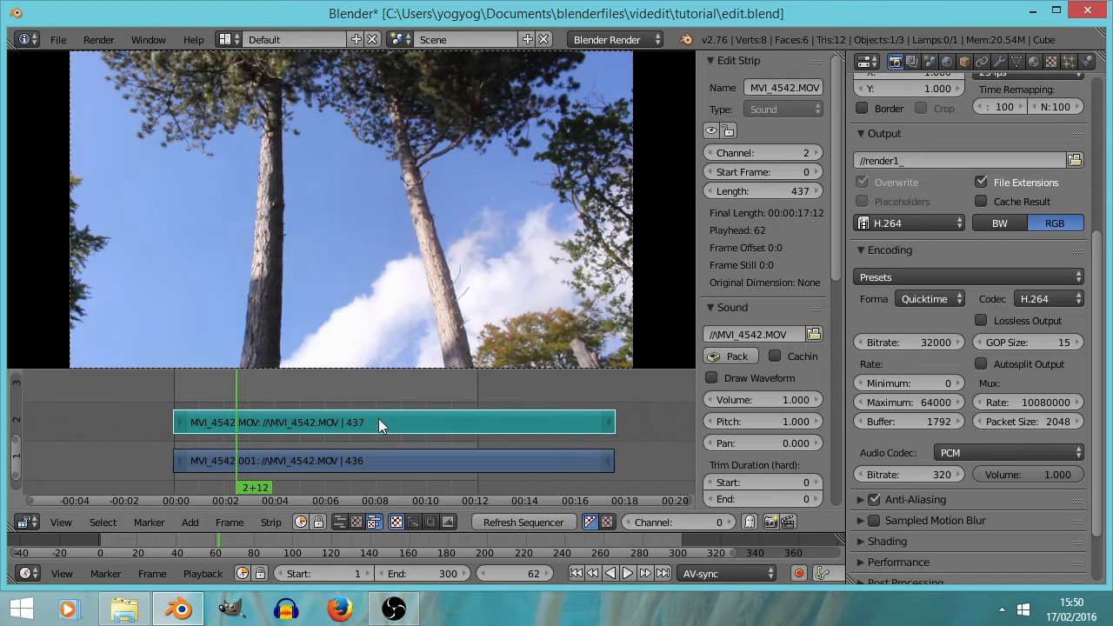
- Select the movie strip and the sound strip individually, finishing with both selected together
{"action": "key", "text": "a"}
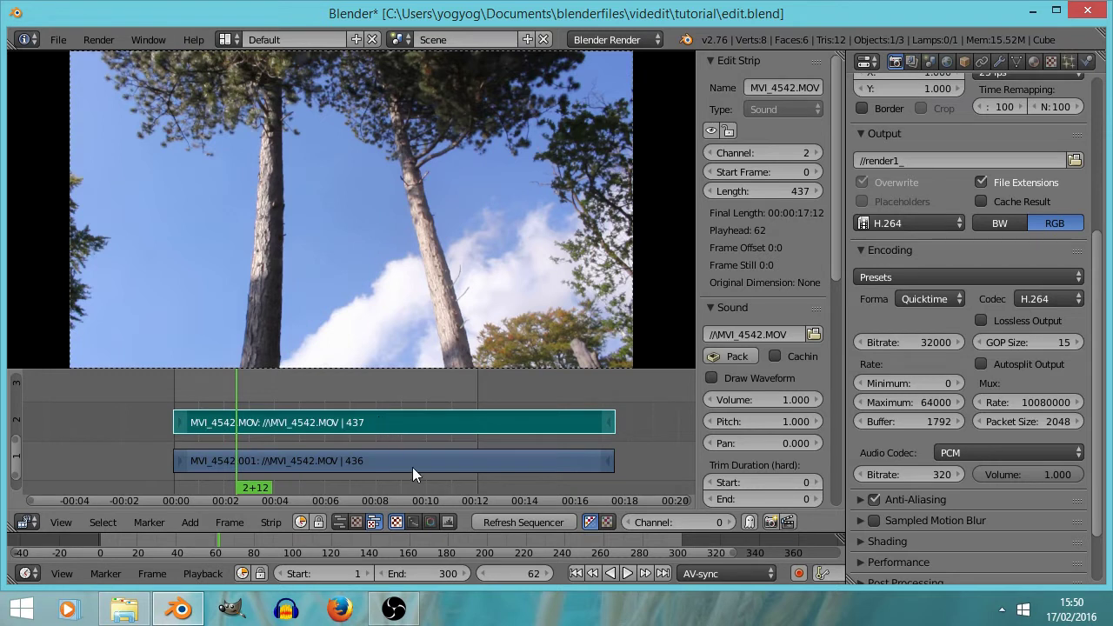
{"action": "right_click", "coordinate": [408, 464]}
{"action": "right_click", "coordinate": [413, 426]}
{"action": "right_click", "coordinate": [415, 463]}
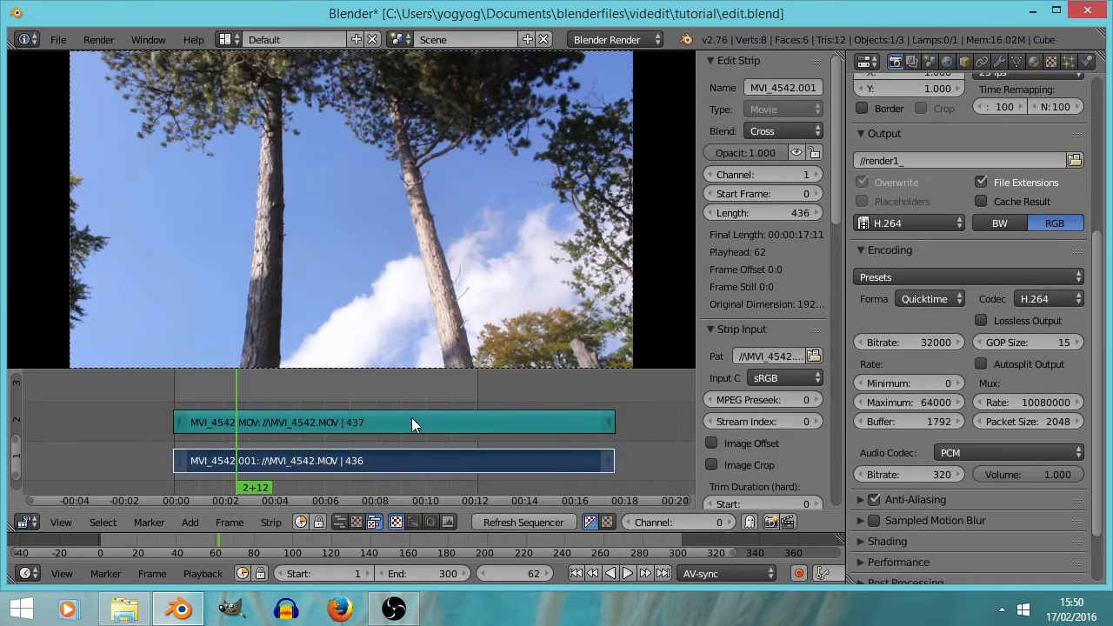
{"action": "right_click", "coordinate": [411, 421]}
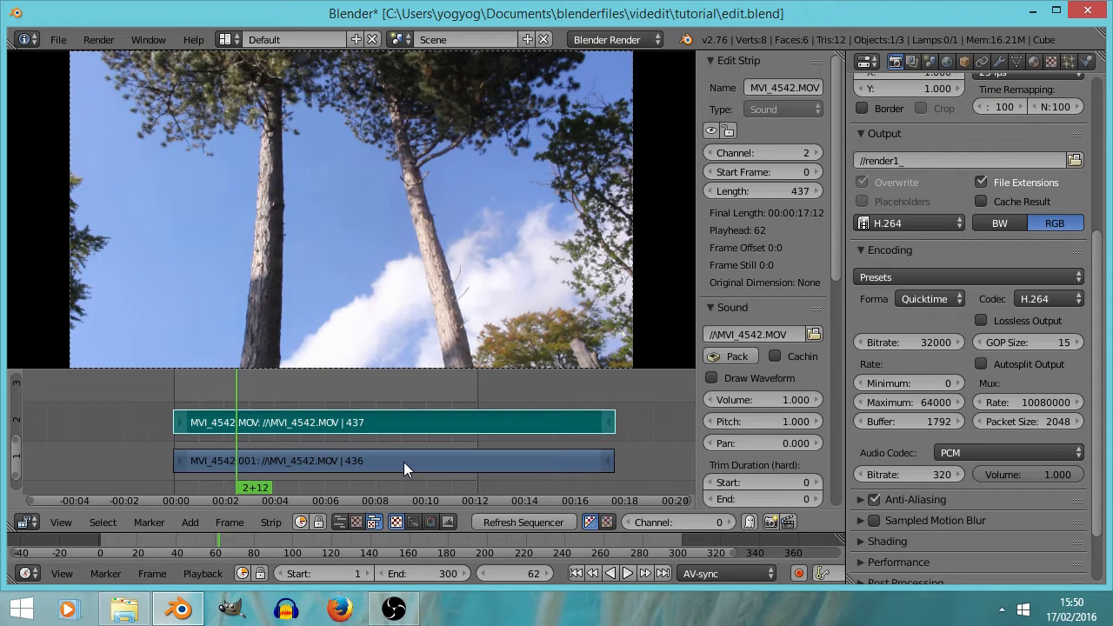
{"action": "right_click", "coordinate": [403, 462]}
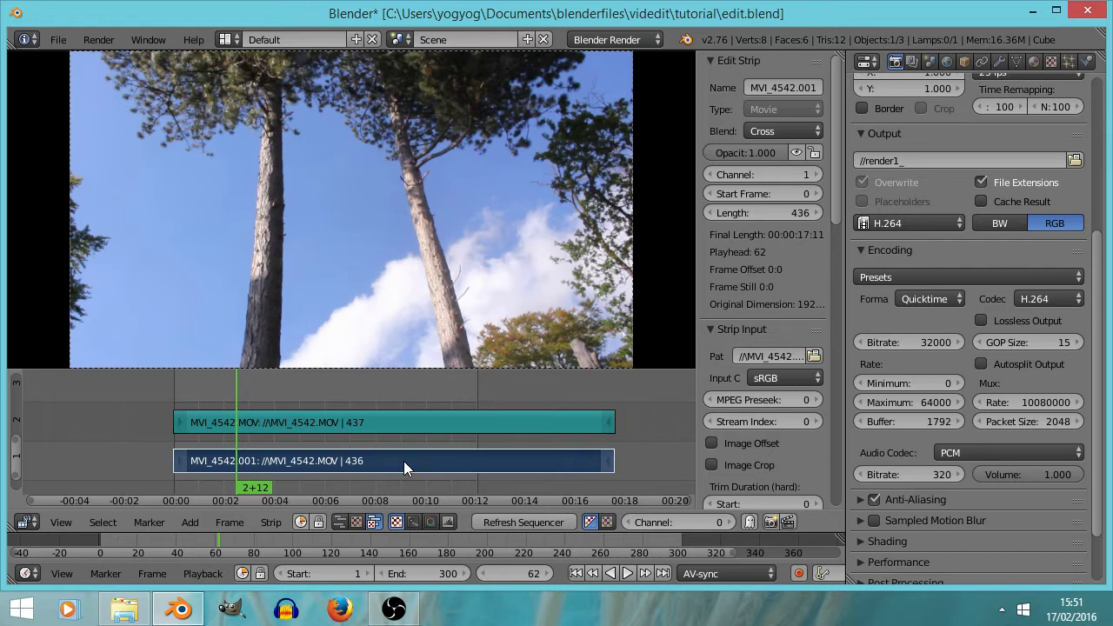
{"action": "right_click", "coordinate": [406, 426]}
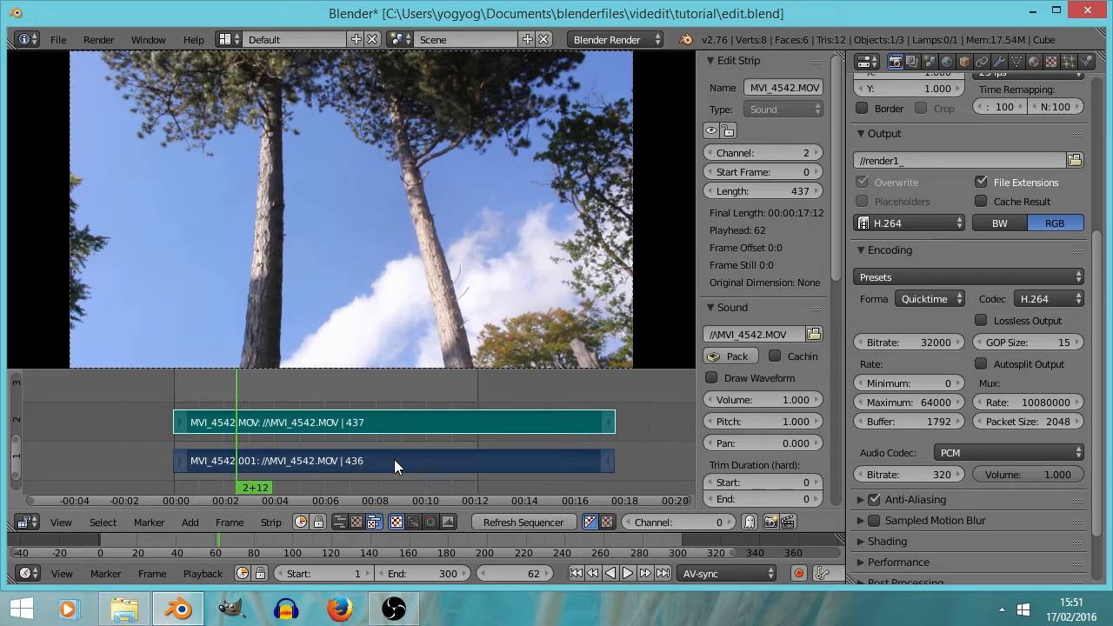
- Box-select both the sound strip and the movie strip in the sequencer
{"action": "left_click", "coordinate": [390, 460]}
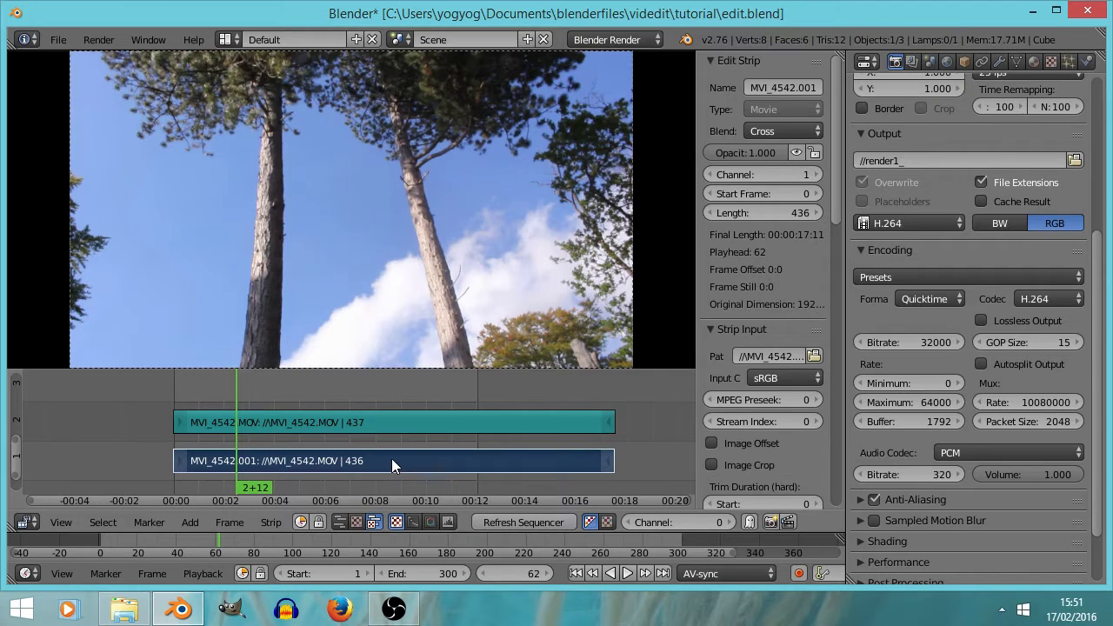
{"action": "left_click", "coordinate": [398, 427]}
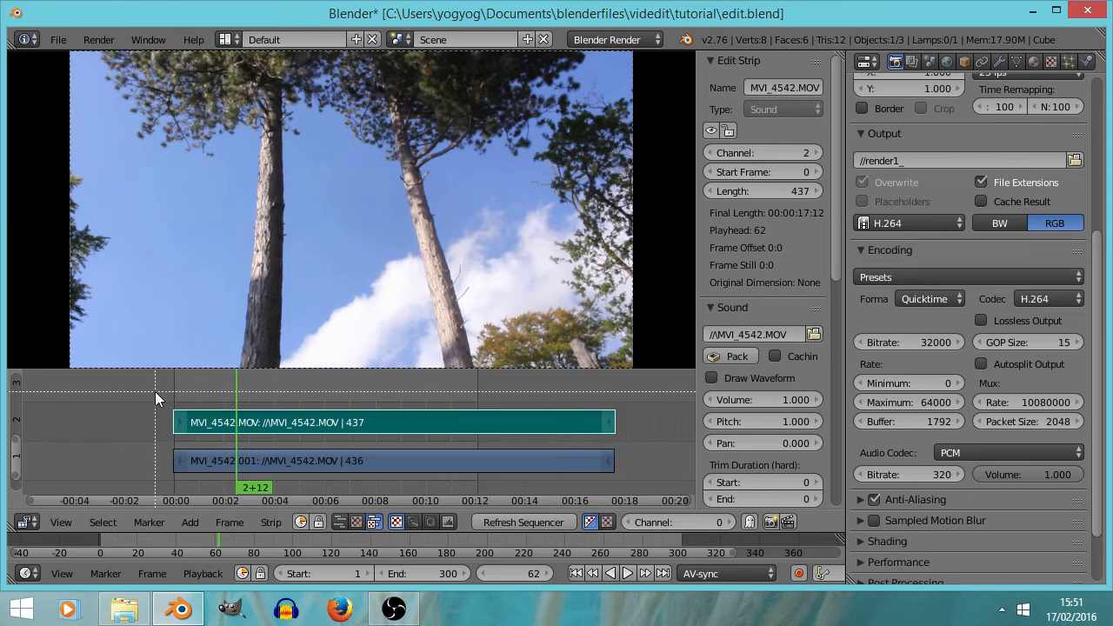
{"action": "key", "text": "b"}
{"action": "left_click_drag", "start_coordinate": [146, 391], "coordinate": [637, 481]}
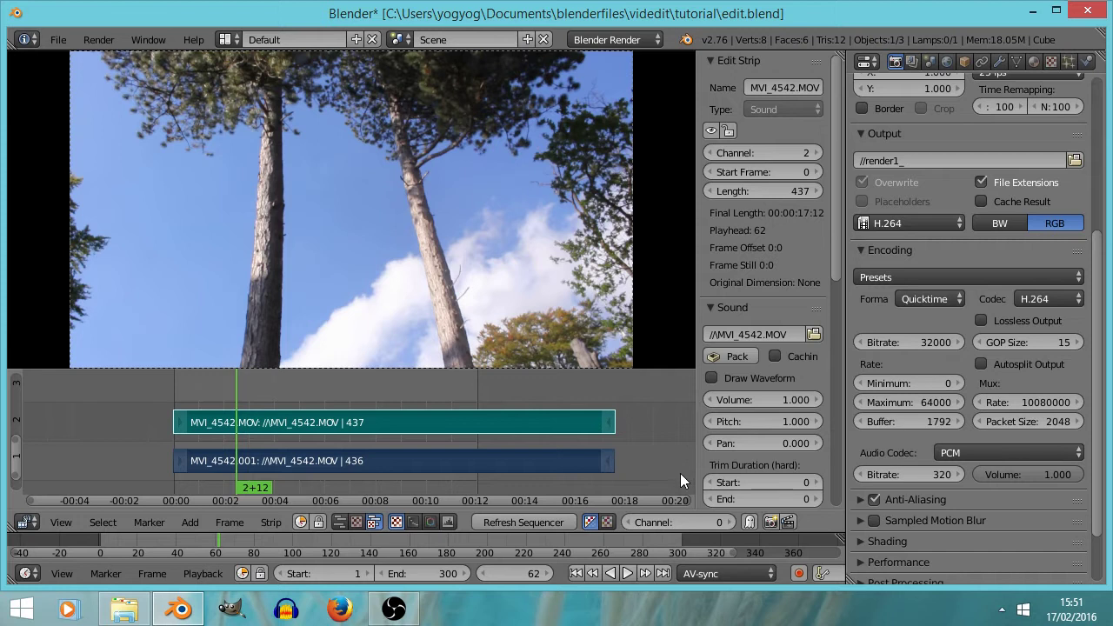
- Scrub the playhead back and forth through the clip to preview it, finishing at frame 300
{"action": "left_click", "coordinate": [306, 469]}
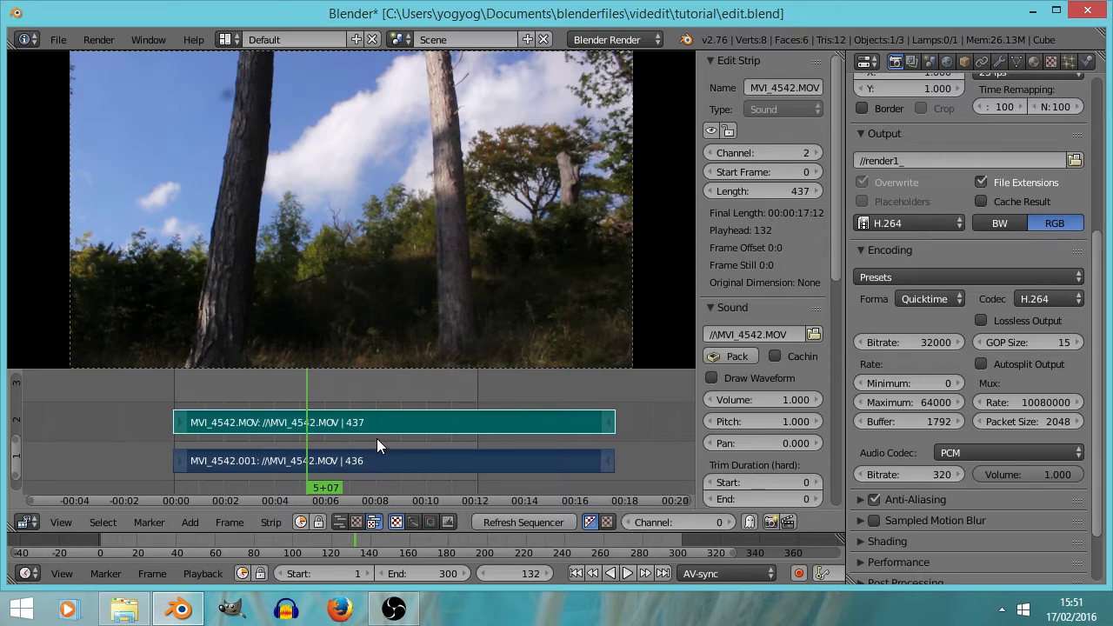
{"action": "left_click", "coordinate": [239, 438]}
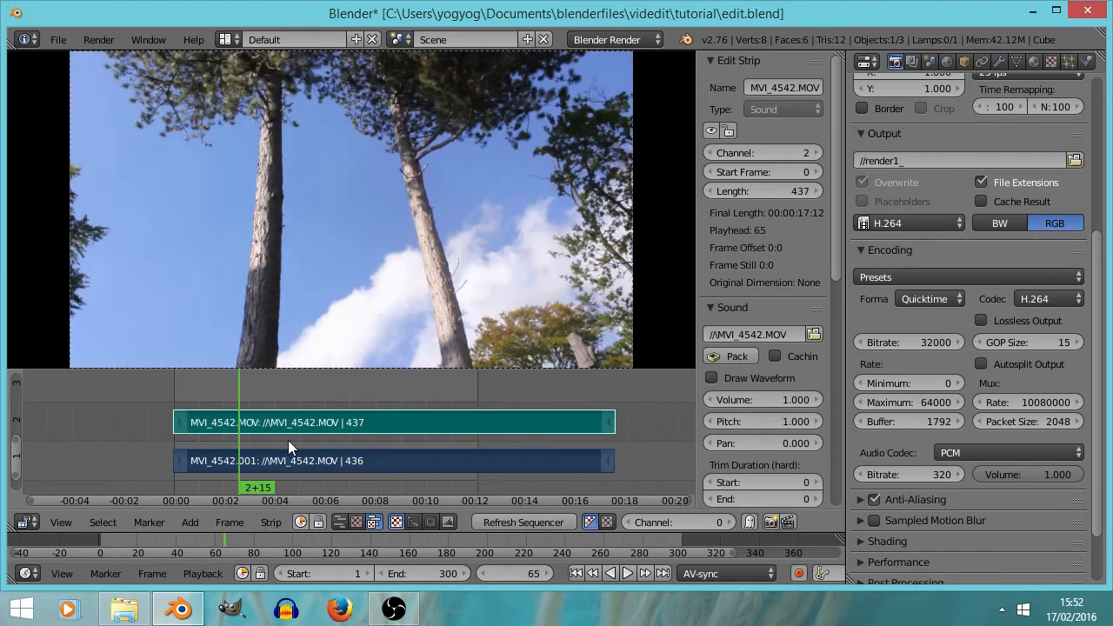
{"action": "left_click", "coordinate": [424, 435]}
{"action": "left_click", "coordinate": [543, 439]}
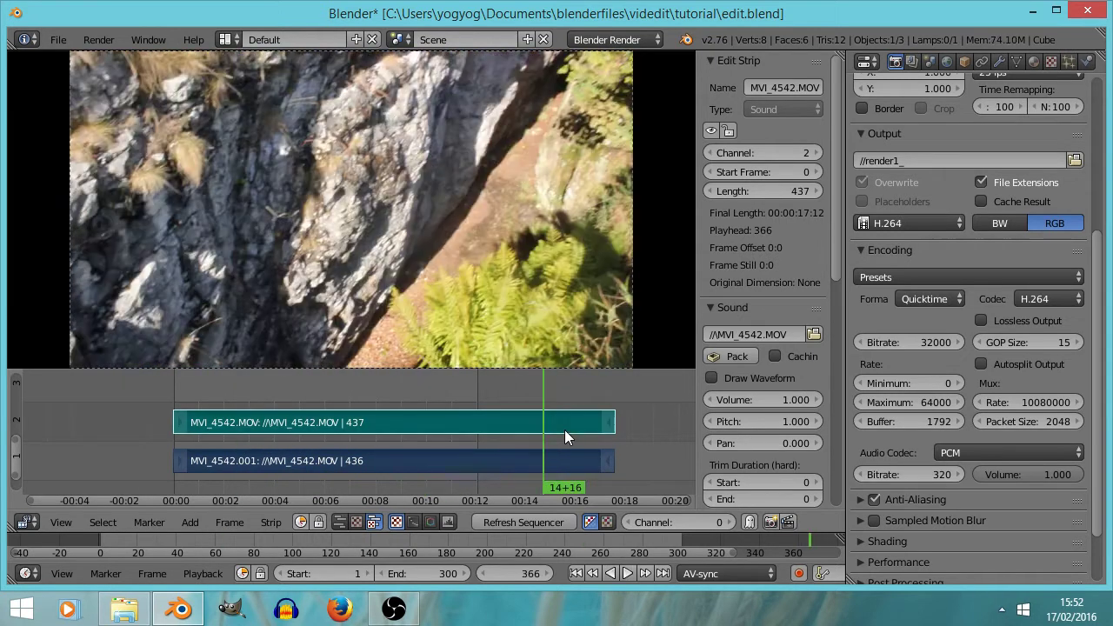
{"action": "left_click", "coordinate": [397, 437]}
{"action": "left_click", "coordinate": [249, 439]}
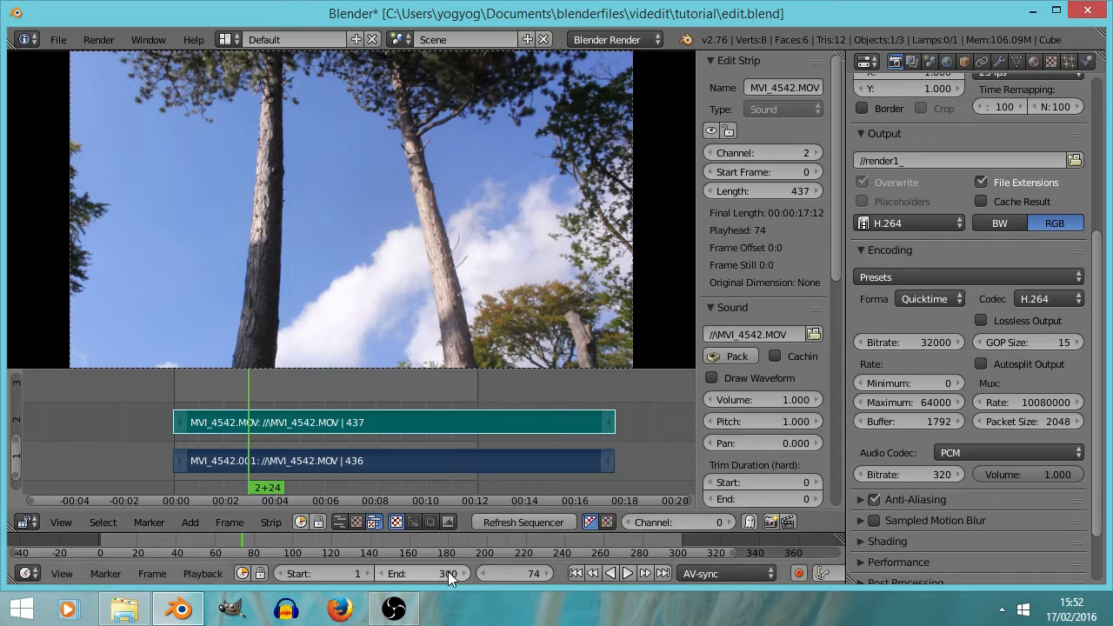
{"action": "left_click", "coordinate": [475, 441]}
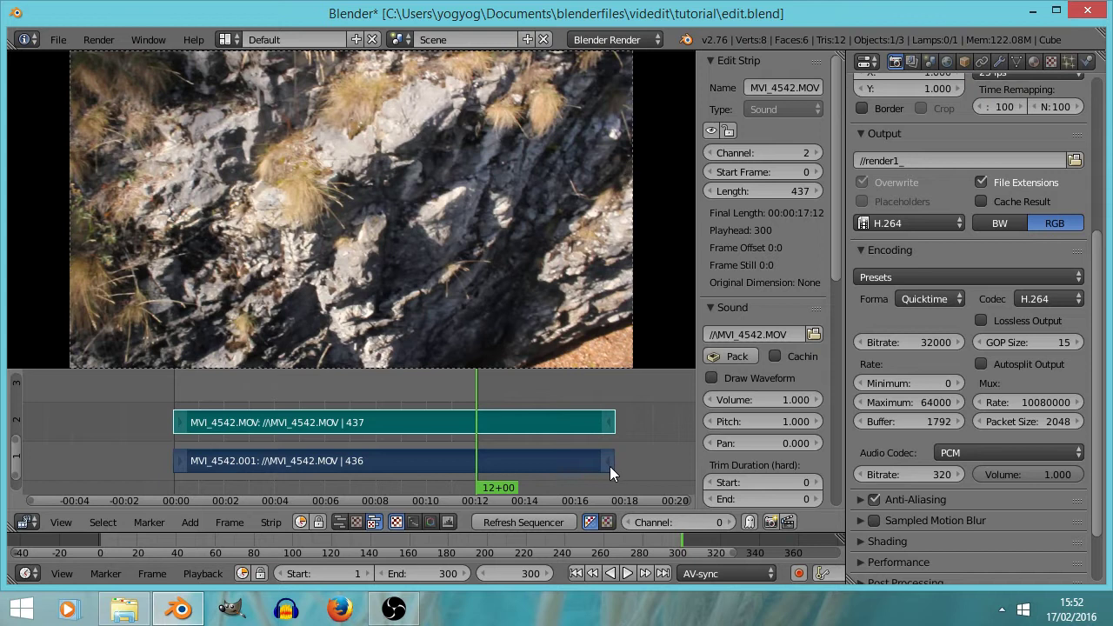
- Check the last frame at the sound strip's end handle and set the scene's end frame to 436
{"action": "right_click", "coordinate": [611, 421]}
{"action": "right_click", "coordinate": [611, 423]}
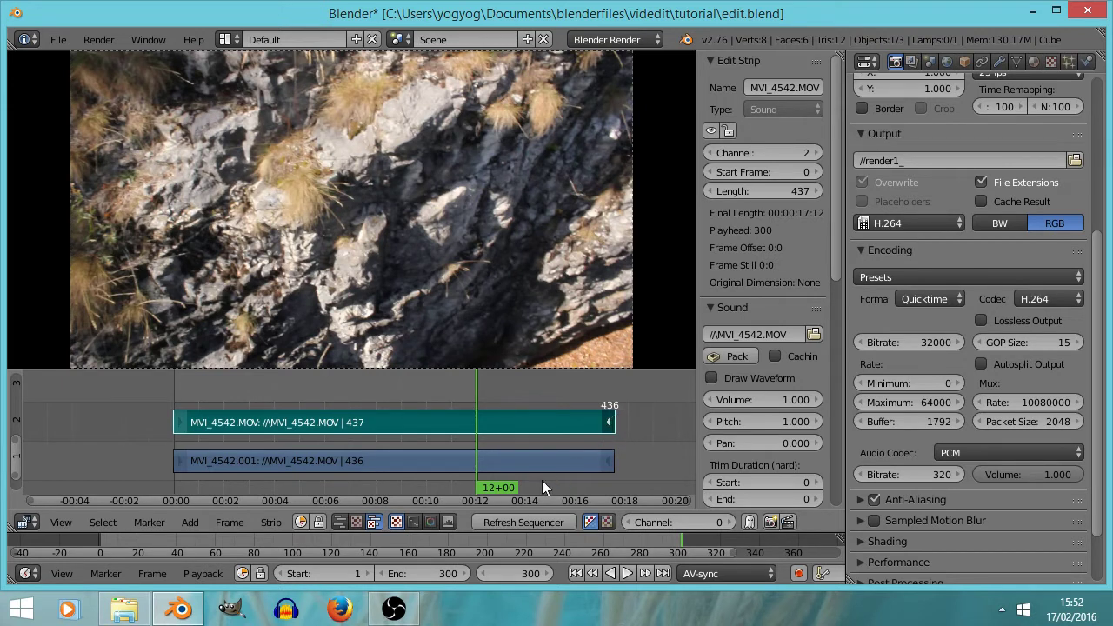
{"action": "left_click", "coordinate": [433, 571]}
{"action": "type", "text": "436"}
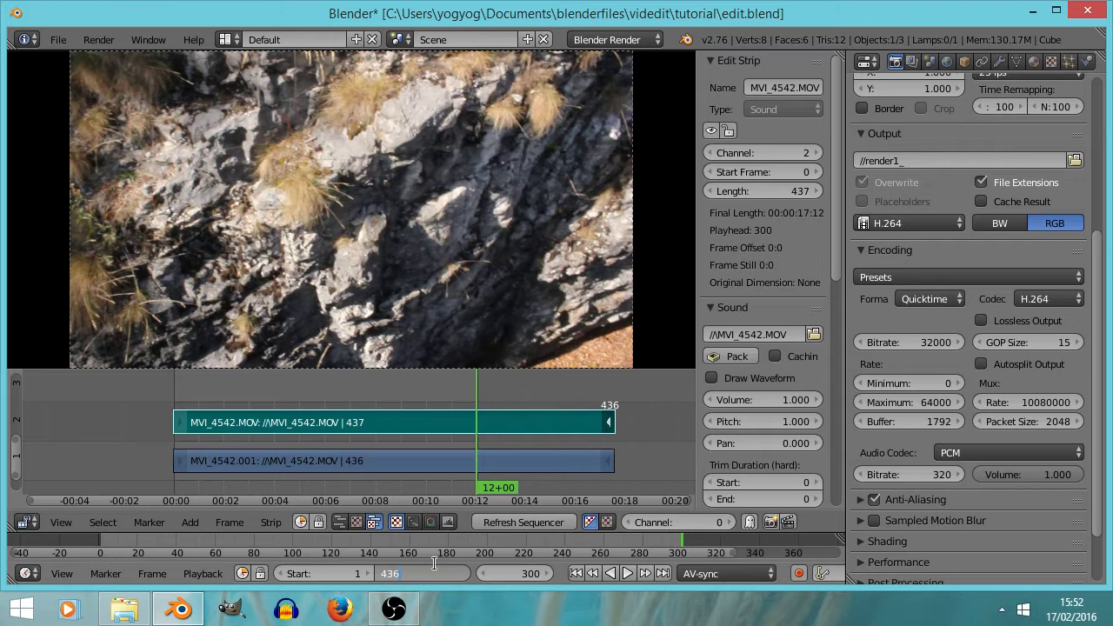
{"action": "key", "text": "Return"}
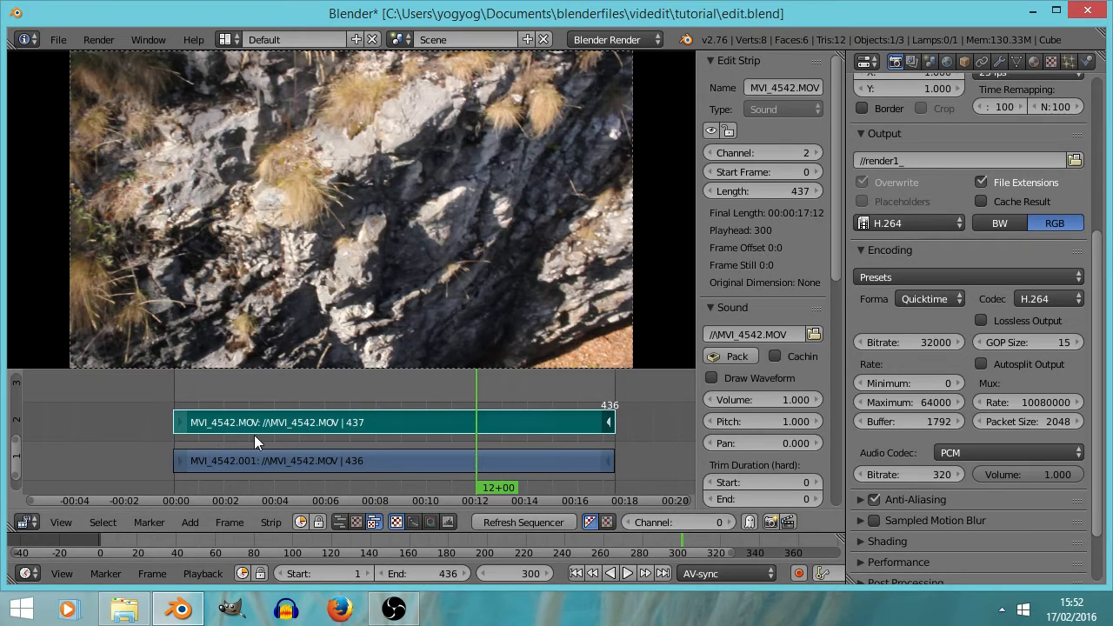
- Select both the movie and sound strips and play the clip from frame 212 to look for a cut point
{"action": "right_click", "coordinate": [390, 460]}
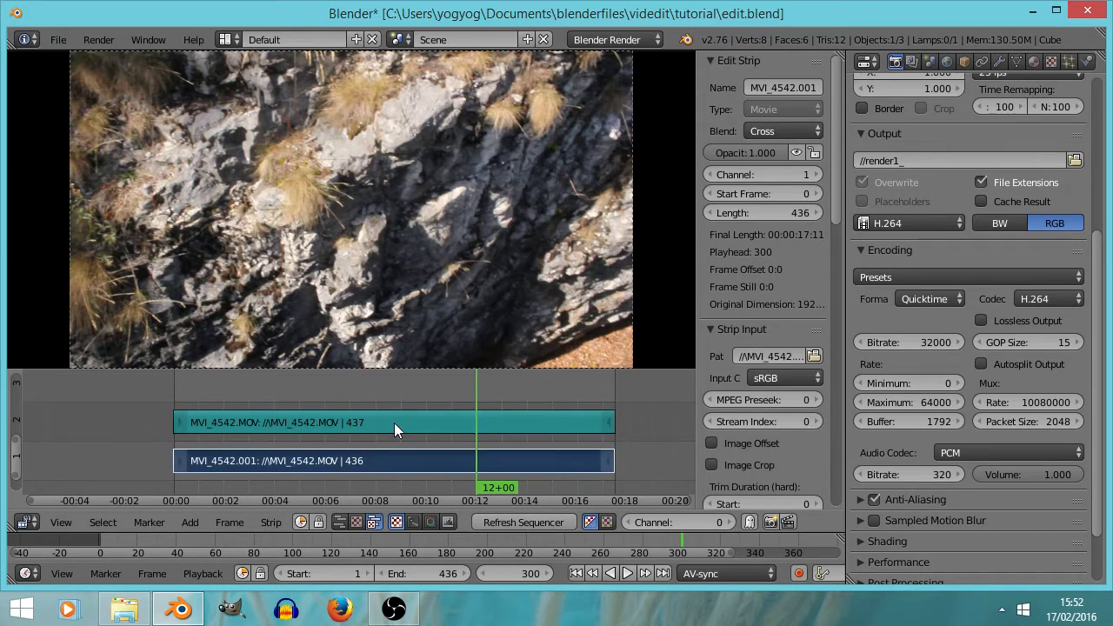
{"action": "right_click", "coordinate": [394, 422]}
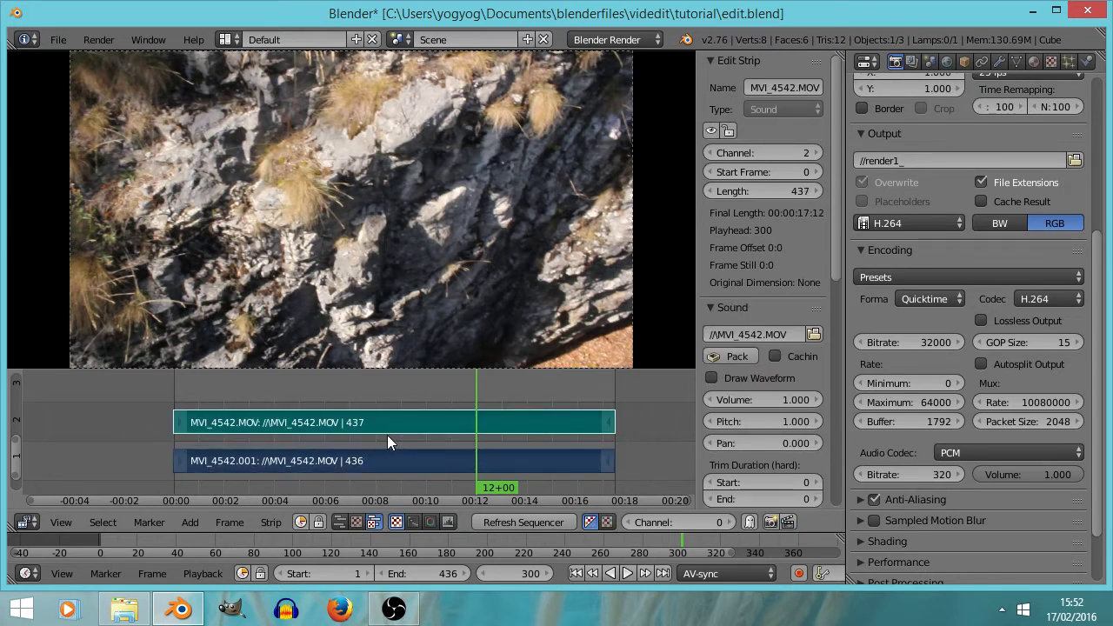
{"action": "left_click", "coordinate": [387, 434]}
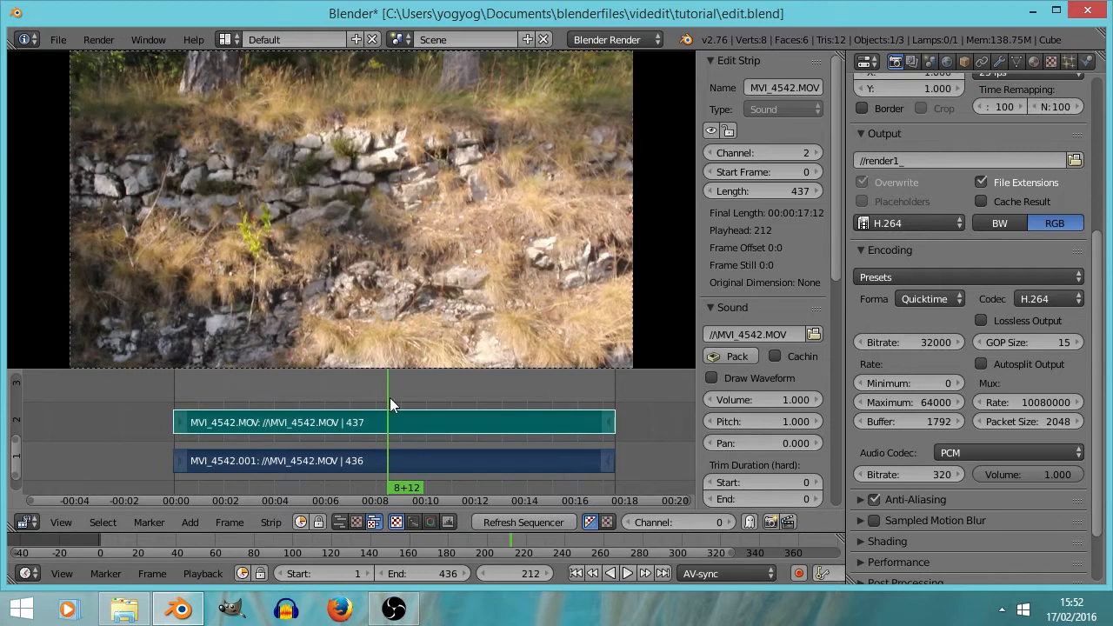
{"action": "key", "text": "alt+a"}
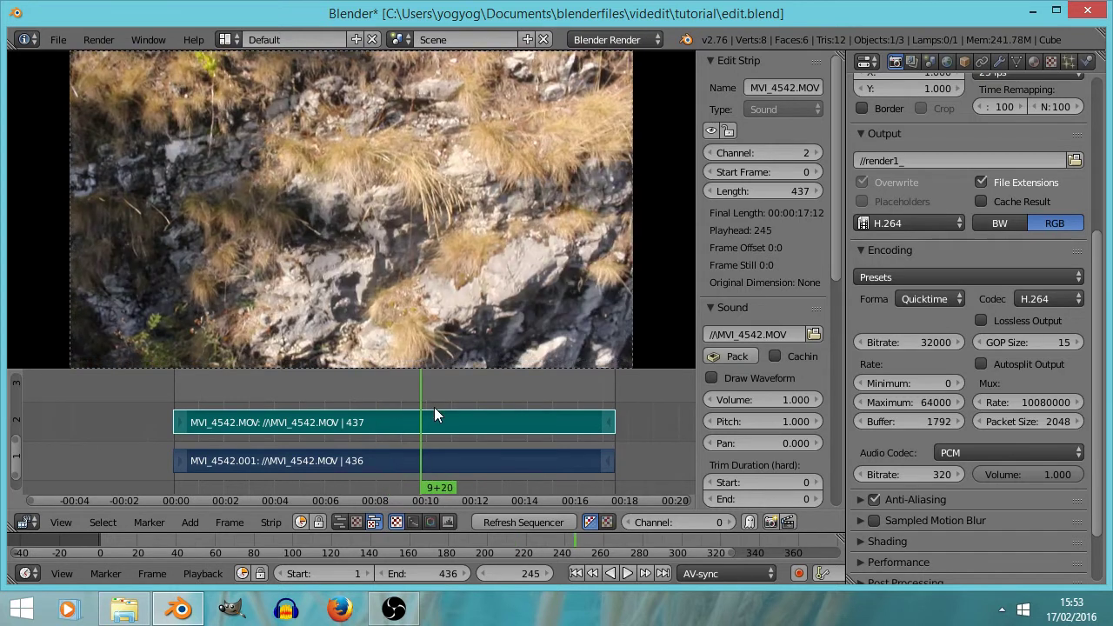
{"action": "key", "text": "alt+a"}
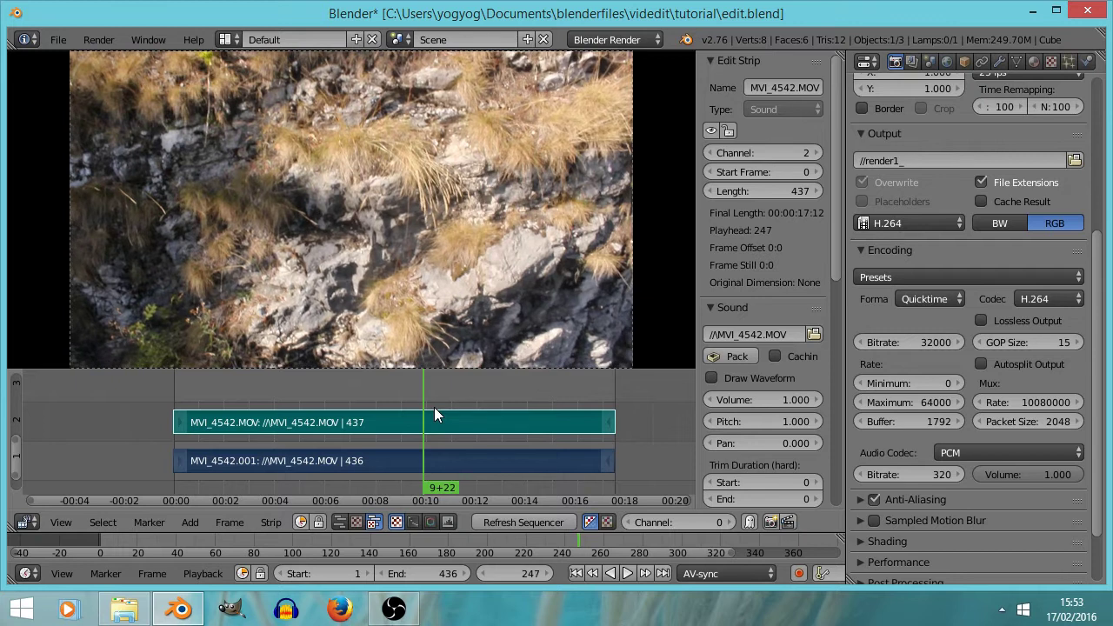
- Cut both selected strips at frame 246
{"action": "key", "text": "Right"}
{"action": "key", "text": "Right"}
{"action": "key", "text": "Right"}
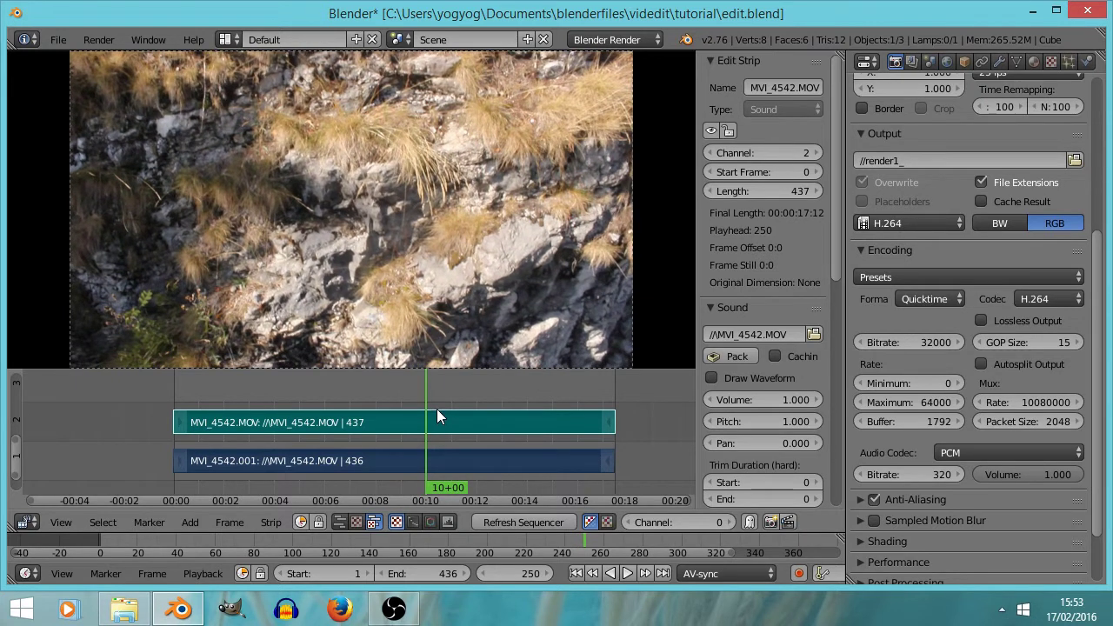
{"action": "key", "text": "Left"}
{"action": "key", "text": "Left"}
{"action": "key", "text": "Left"}
{"action": "key", "text": "Left"}
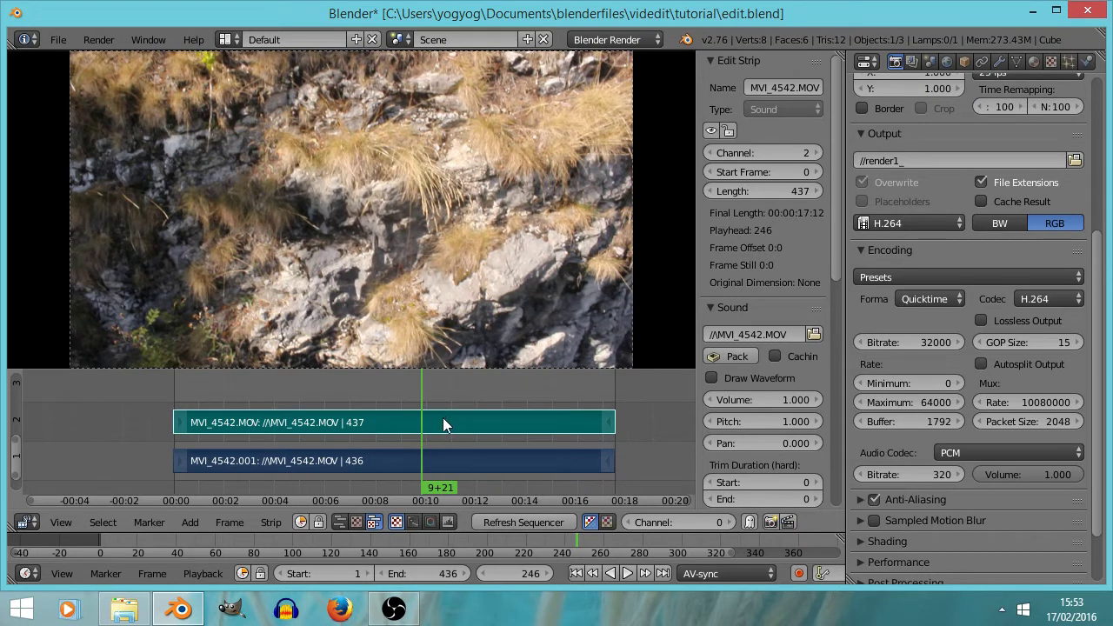
{"action": "key", "text": "k"}
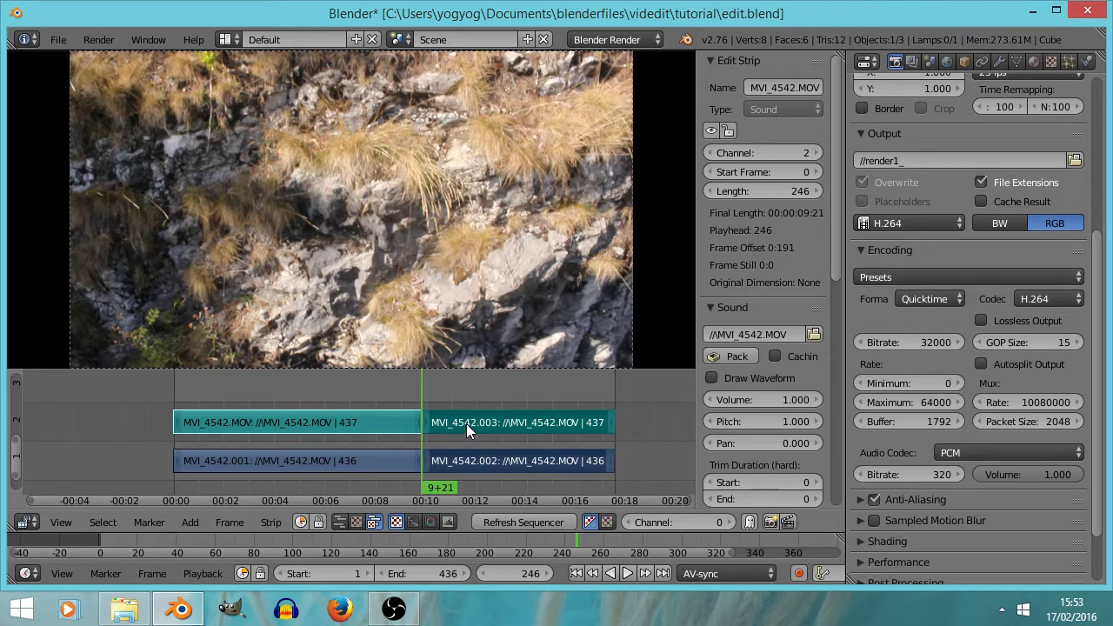
- Select both the sound and movie strips that follow the cut
{"action": "right_click", "coordinate": [466, 424]}
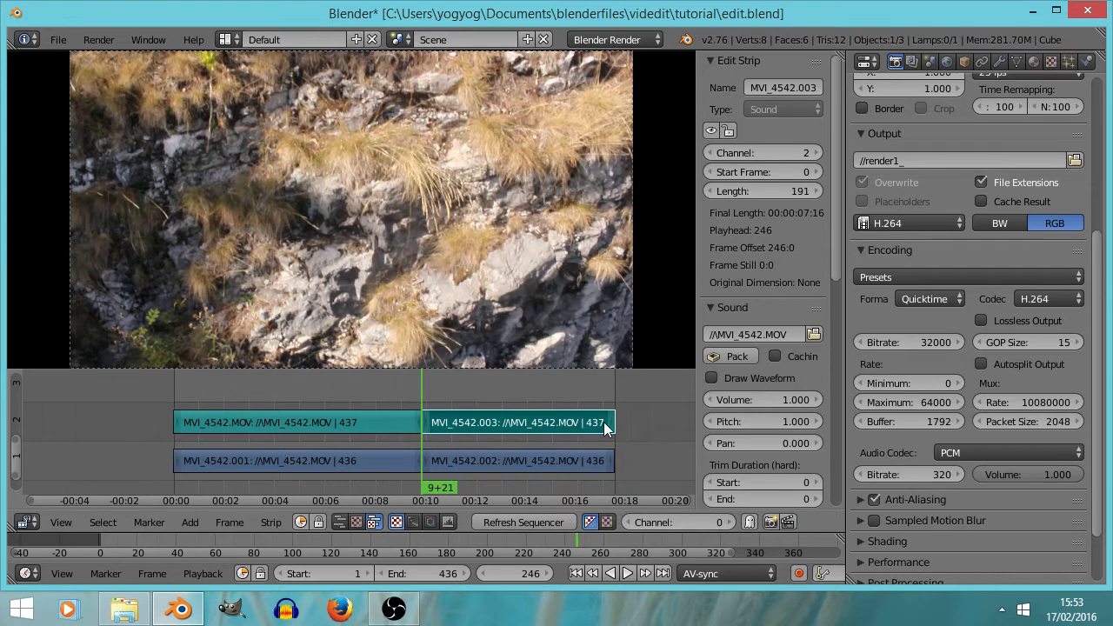
{"action": "right_click", "coordinate": [509, 468]}
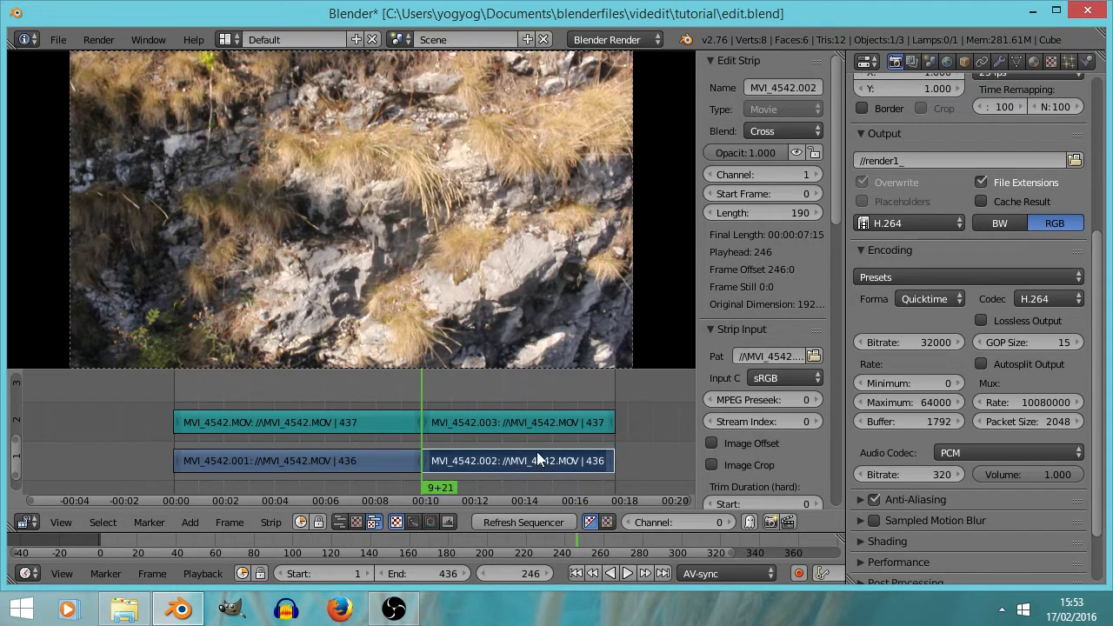
{"action": "right_click", "coordinate": [521, 424]}
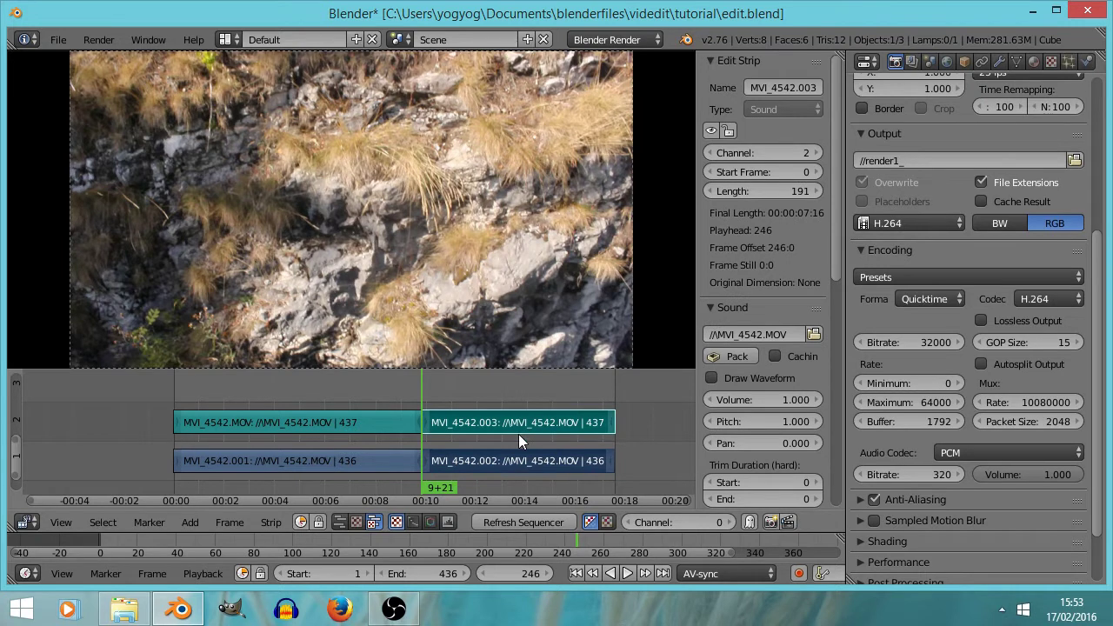
- Slide the two selected strips about 33 frames forward and undo the move
{"action": "key", "text": "g"}
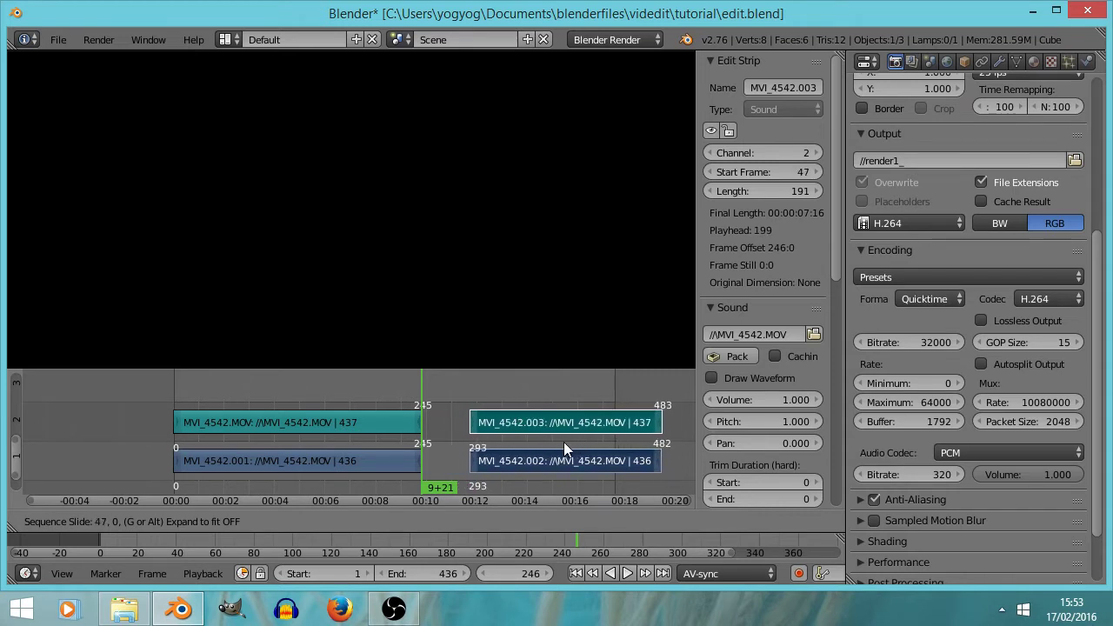
{"action": "left_click", "coordinate": [551, 442]}
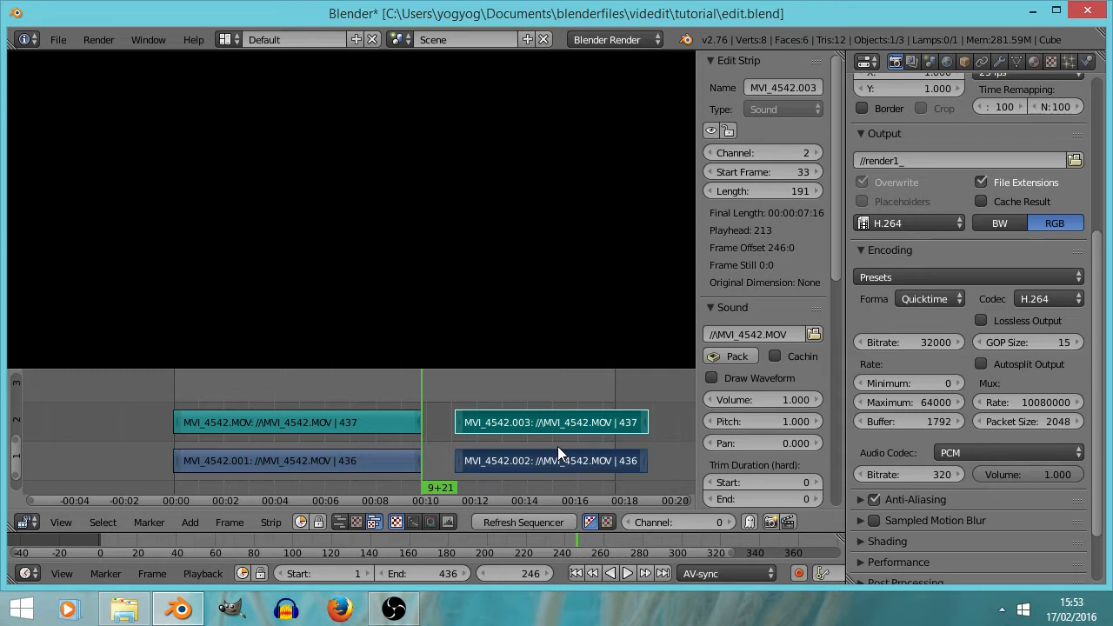
{"action": "key", "text": "shift+s"}
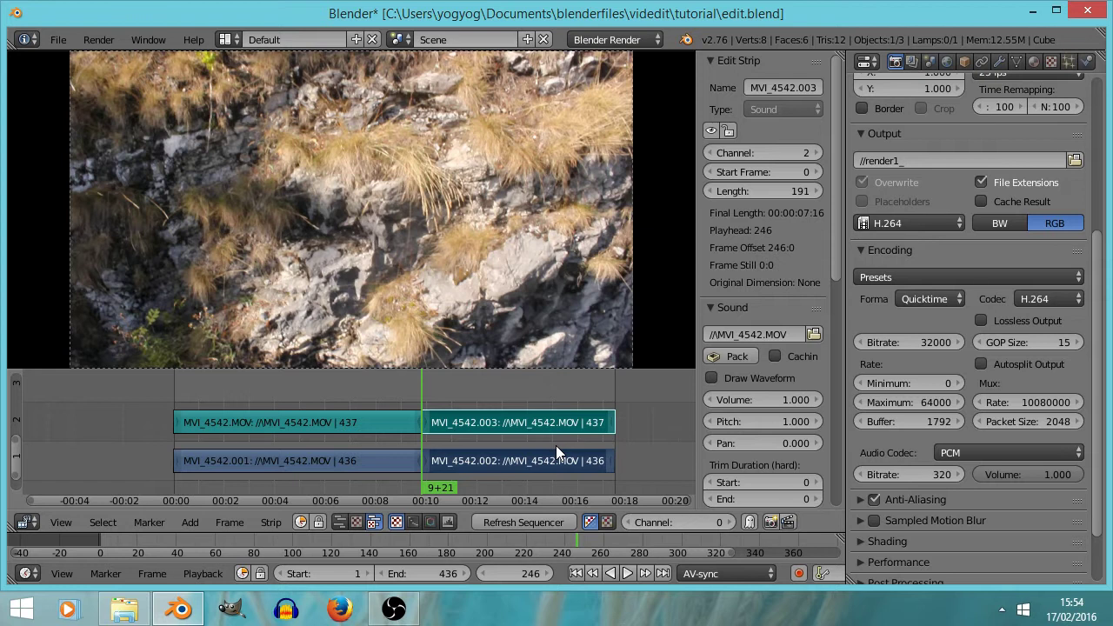
- Restore the Sequence Slide action from the undo history and undo it again
{"action": "key", "text": "ctrl+alt+z"}
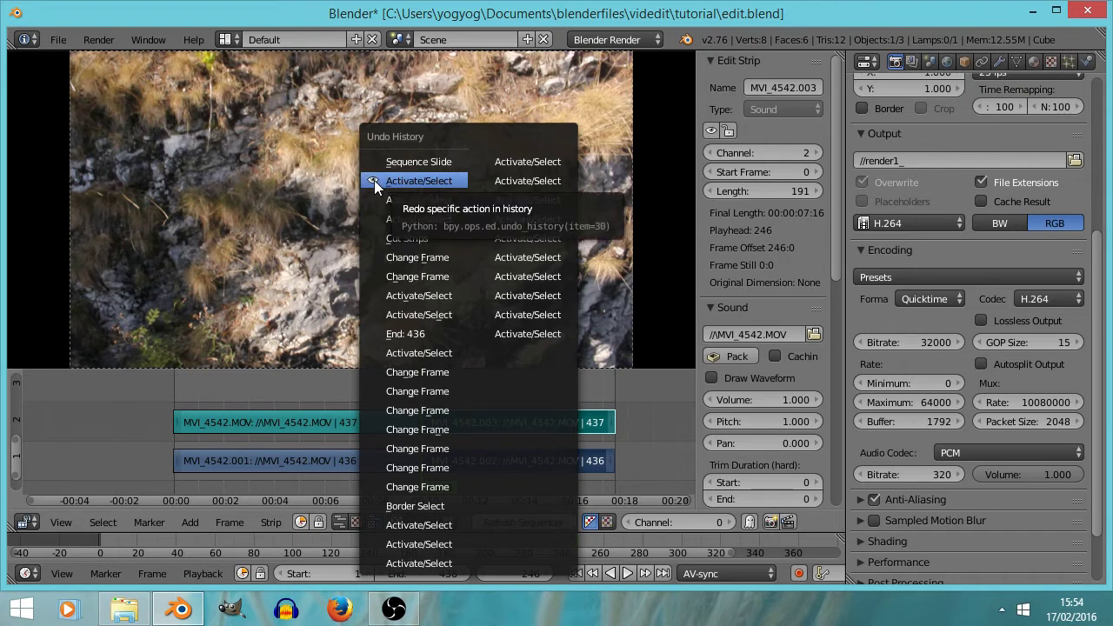
{"action": "left_click", "coordinate": [418, 161]}
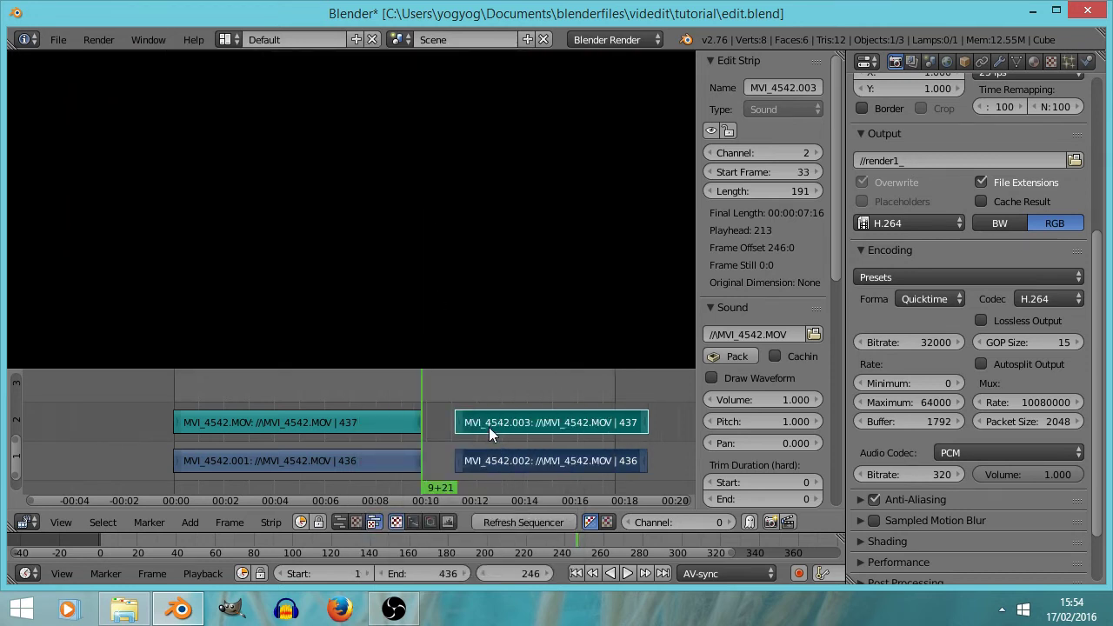
{"action": "key", "text": "ctrl+z"}
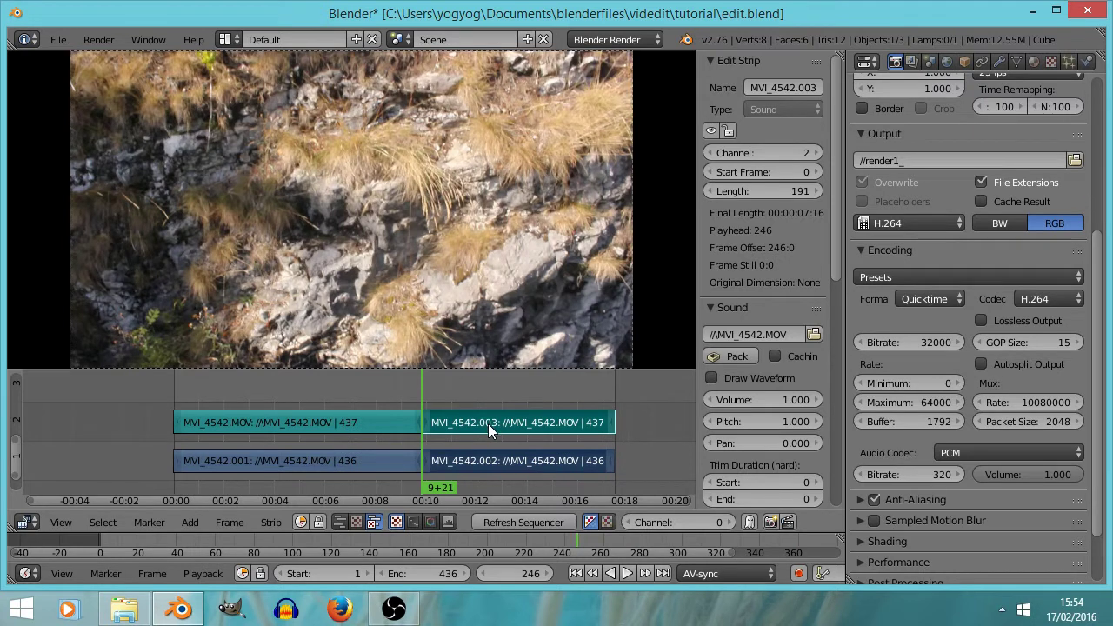
- Slide the two selected strips 25 frames forward and back again by -25 frames
{"action": "key", "text": "g"}
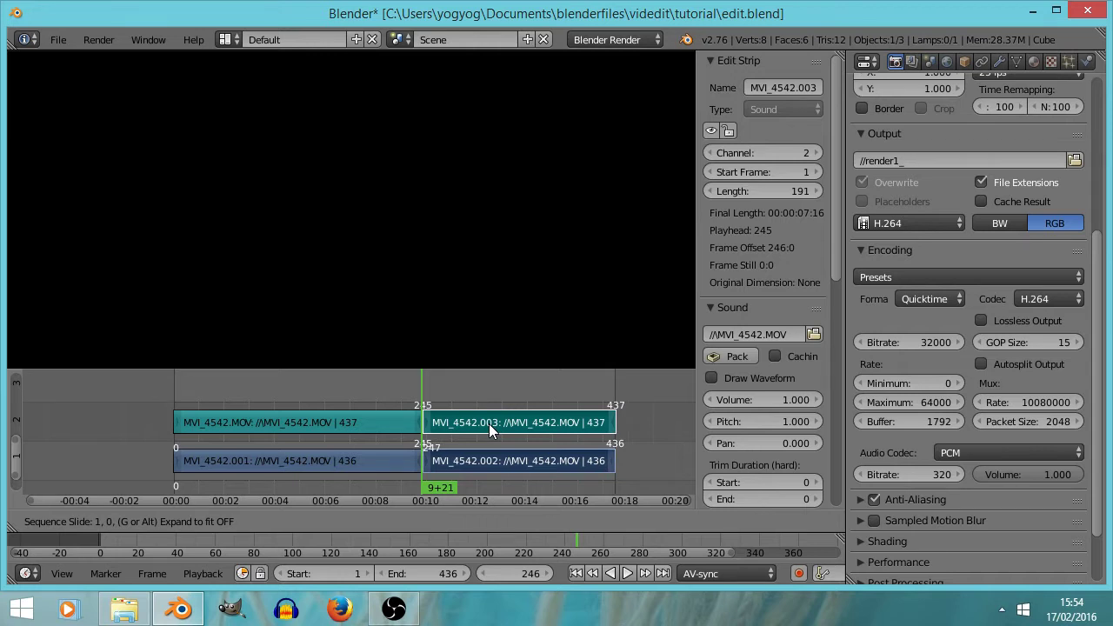
{"action": "type", "text": "25"}
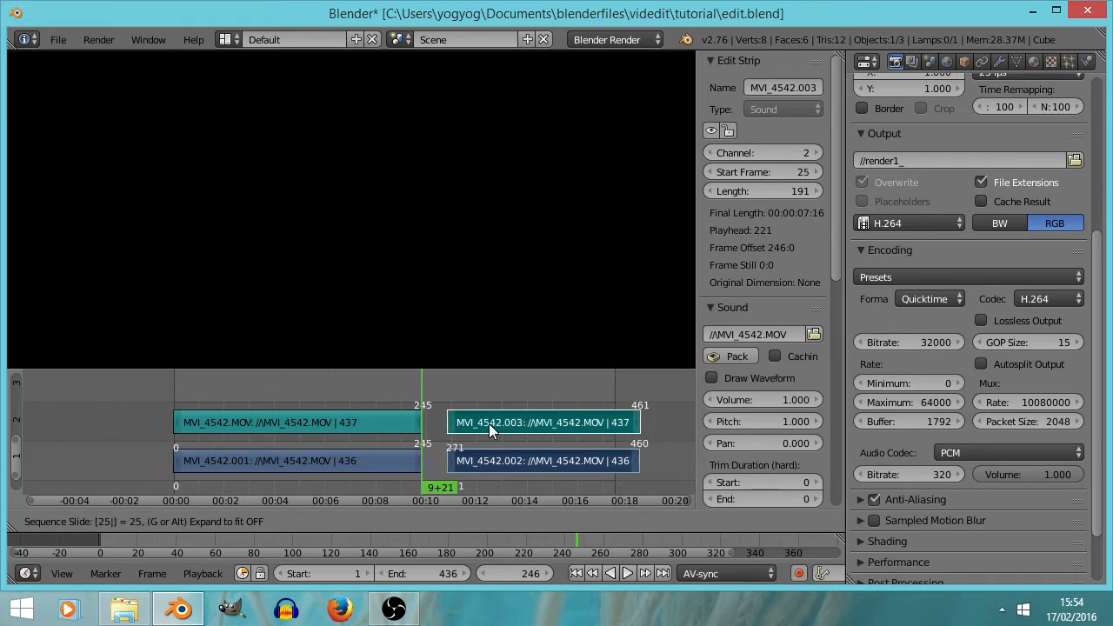
{"action": "key", "text": "Return"}
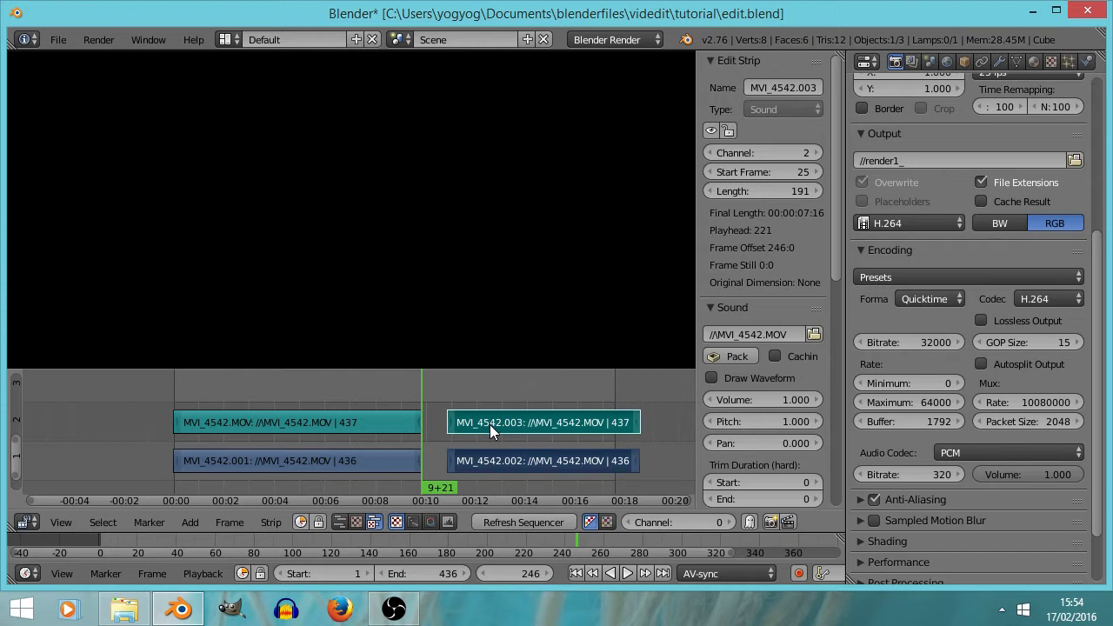
{"action": "key", "text": "g"}
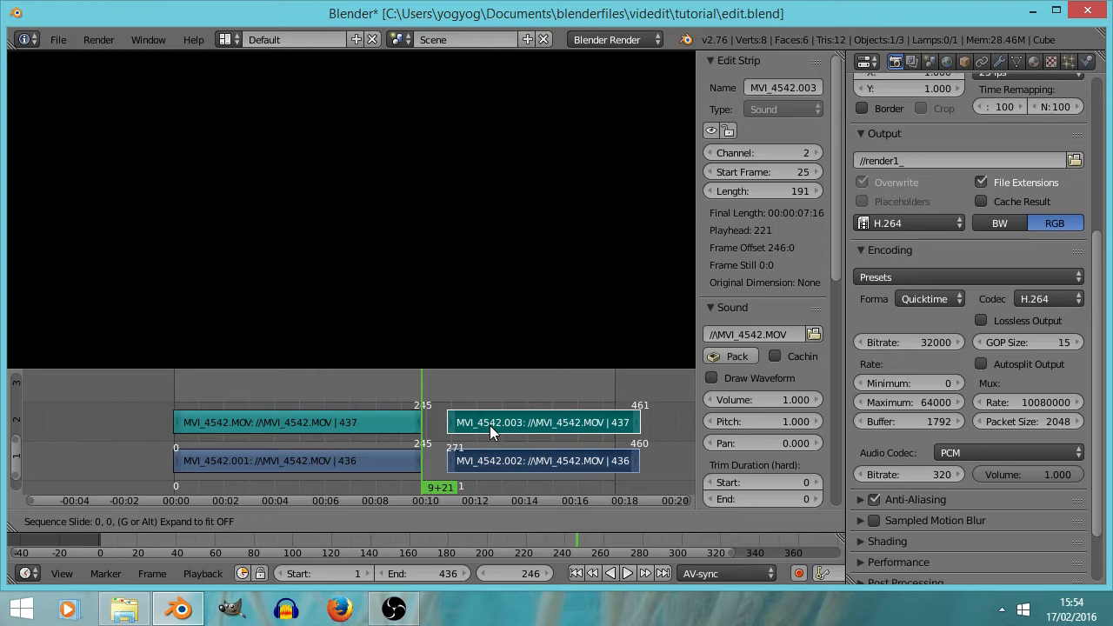
{"action": "type", "text": "-25"}
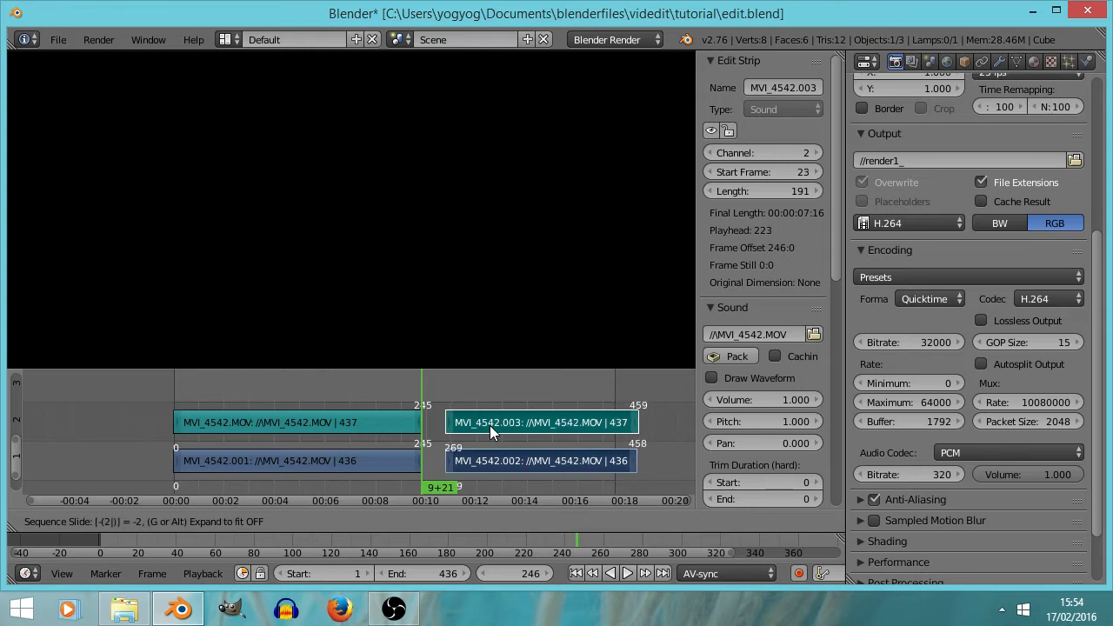
{"action": "key", "text": "Return"}
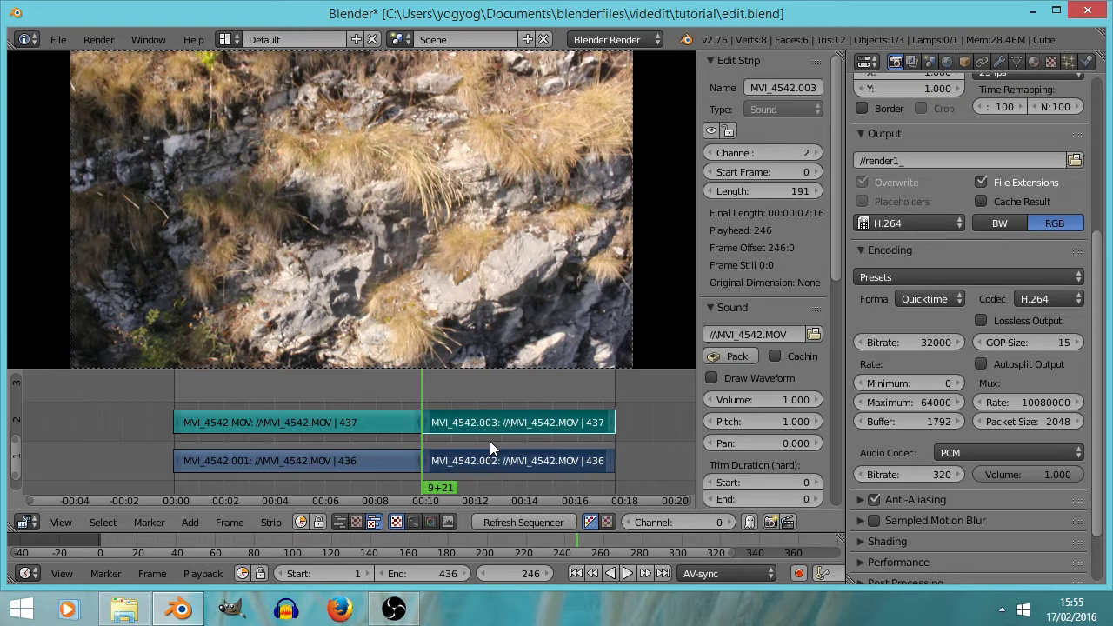
- Move the two selected strips up one channel, constrained to the Y axis, and try an unconstrained slide
{"action": "key", "text": "g"}
{"action": "key", "text": "y"}
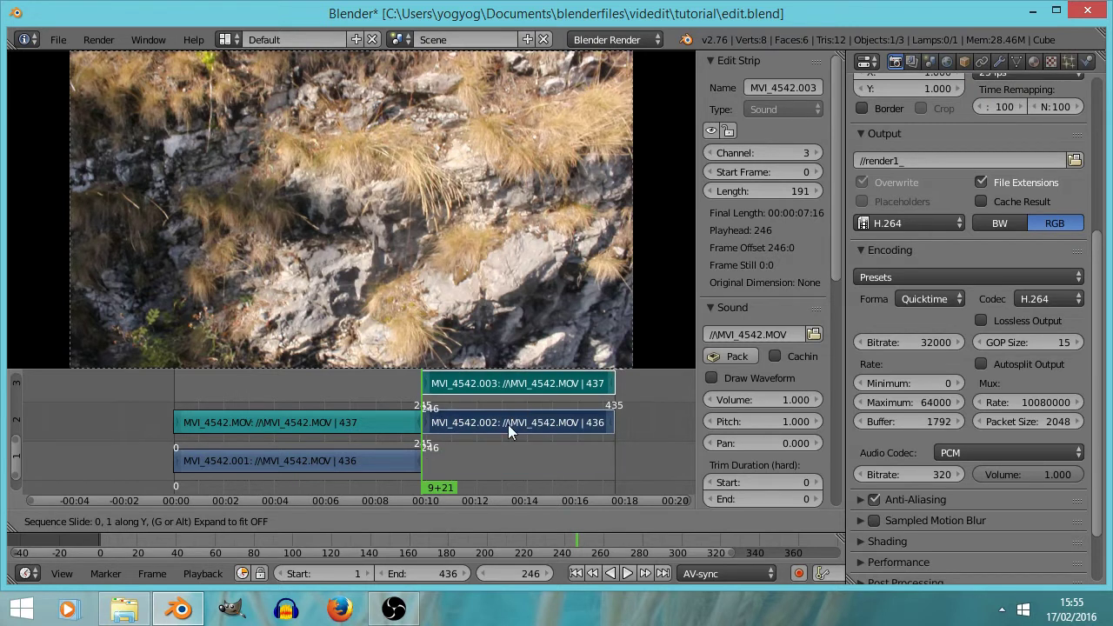
{"action": "left_click", "coordinate": [509, 415]}
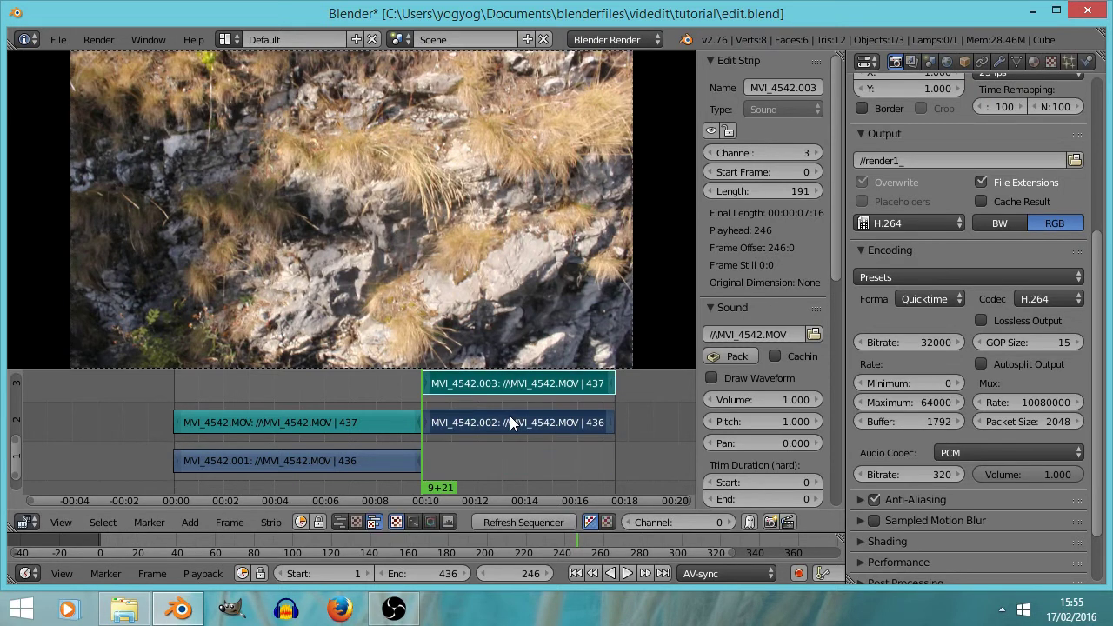
{"action": "key", "text": "g"}
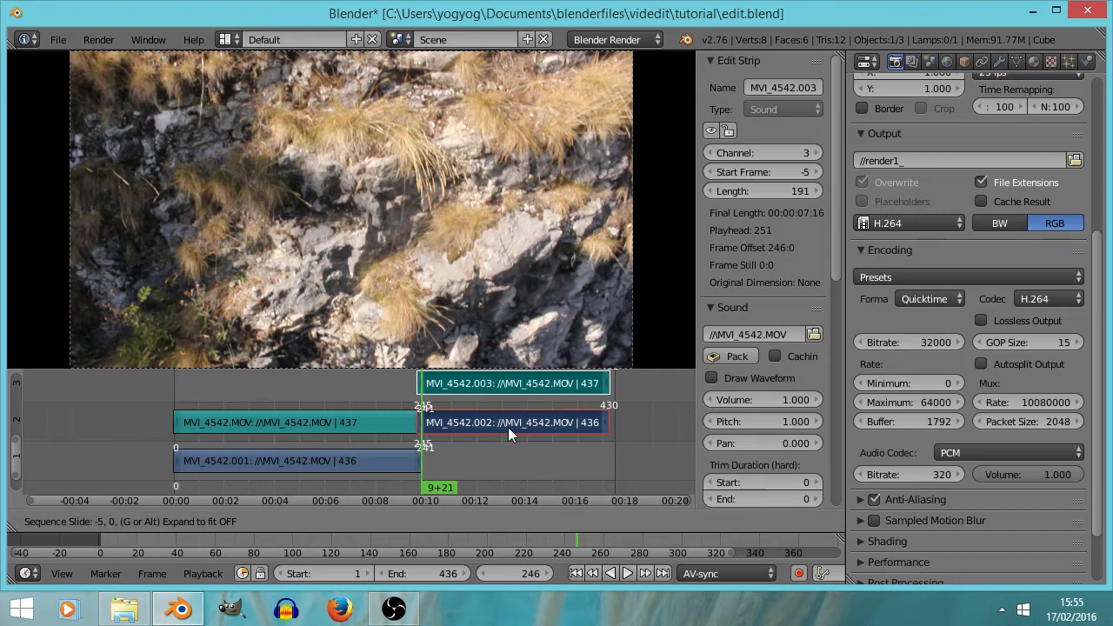
{"action": "key", "text": "Escape"}
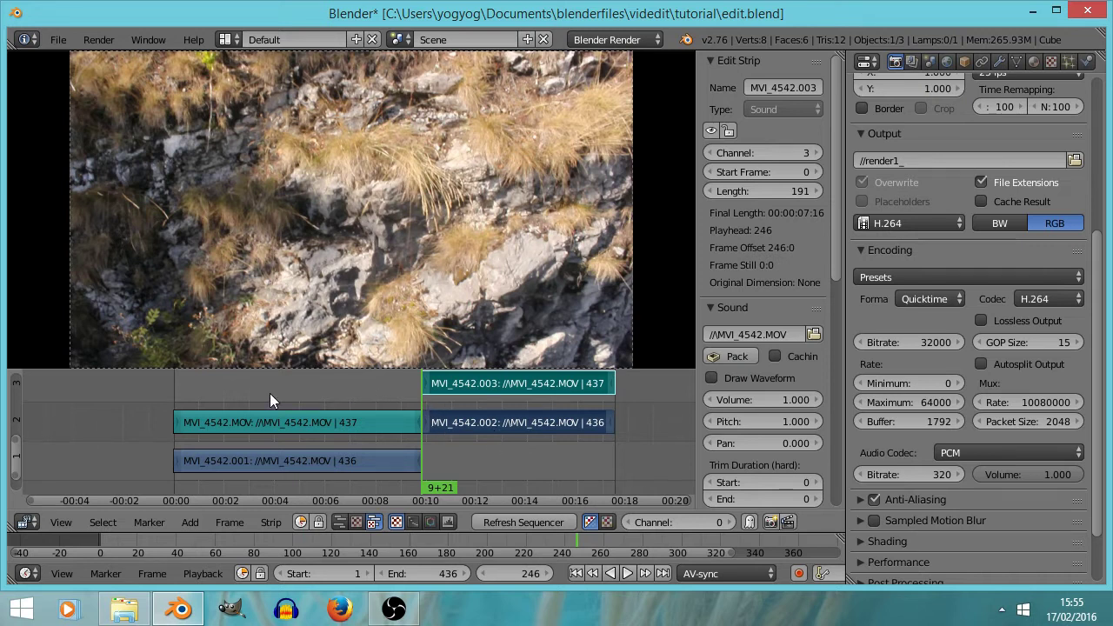
- Box-select all four movie and sound strips in the sequencer and erase them
{"action": "key", "text": "b"}
{"action": "mouse_move", "coordinate": [209, 375]}
{"action": "left_mouse_down"}
{"action": "mouse_move", "coordinate": [511, 440]}
{"action": "mouse_move", "coordinate": [602, 473]}
{"action": "left_mouse_up"}
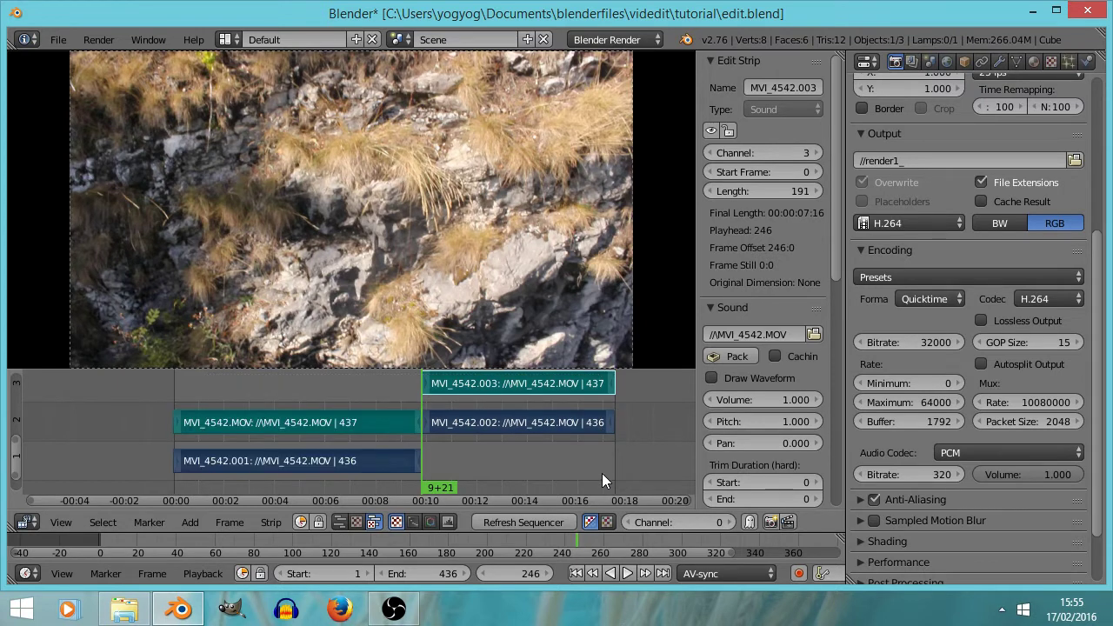
{"action": "key", "text": "x"}
{"action": "left_click", "coordinate": [586, 473]}
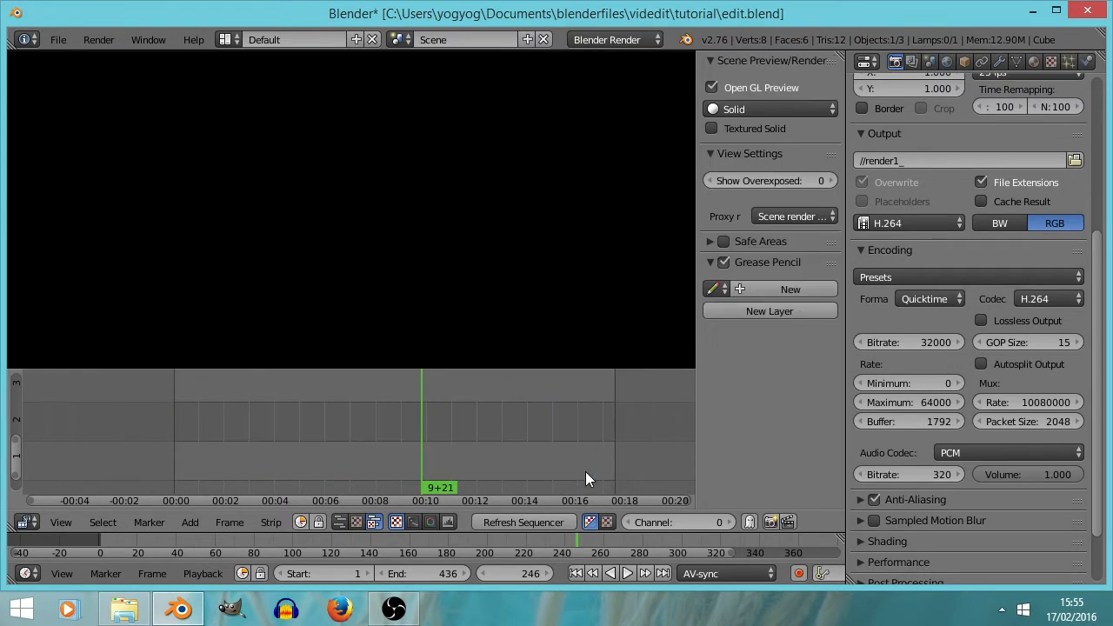
- Add the movies MVI_4542.MOV and MVI_4543.MOV together to the sequencer, starting at frame 0
{"action": "mouse_move", "coordinate": [586, 471]}
{"action": "left_mouse_down"}
{"action": "mouse_move", "coordinate": [470, 449]}
{"action": "mouse_move", "coordinate": [174, 469]}
{"action": "left_mouse_up"}
{"action": "left_click", "coordinate": [187, 521]}
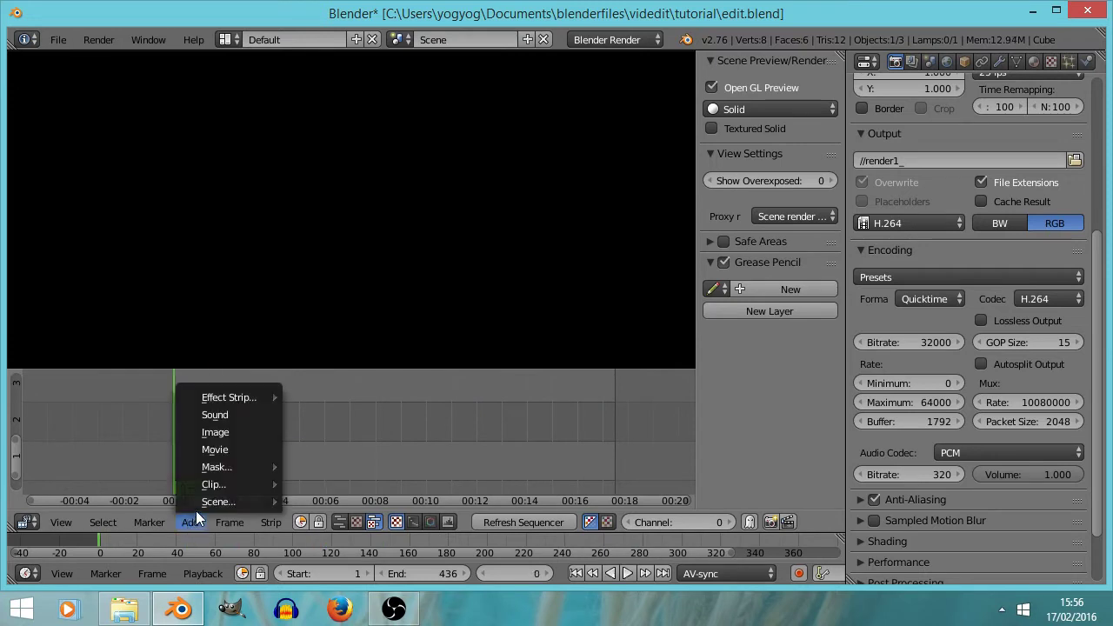
{"action": "left_click", "coordinate": [220, 447]}
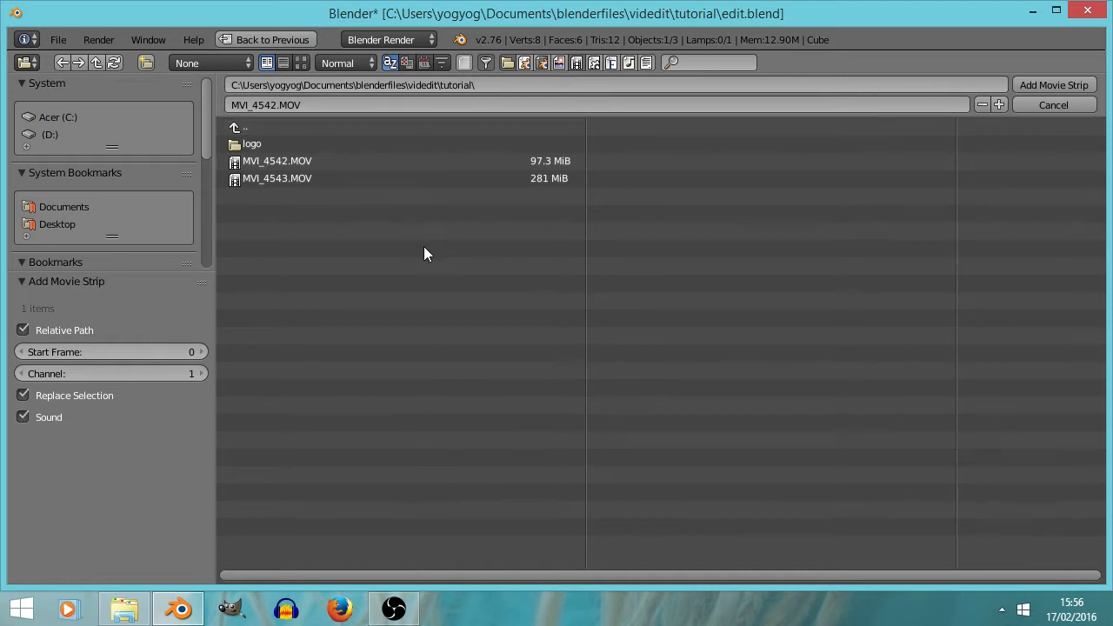
{"action": "left_click_drag", "start_coordinate": [424, 246], "coordinate": [378, 180]}
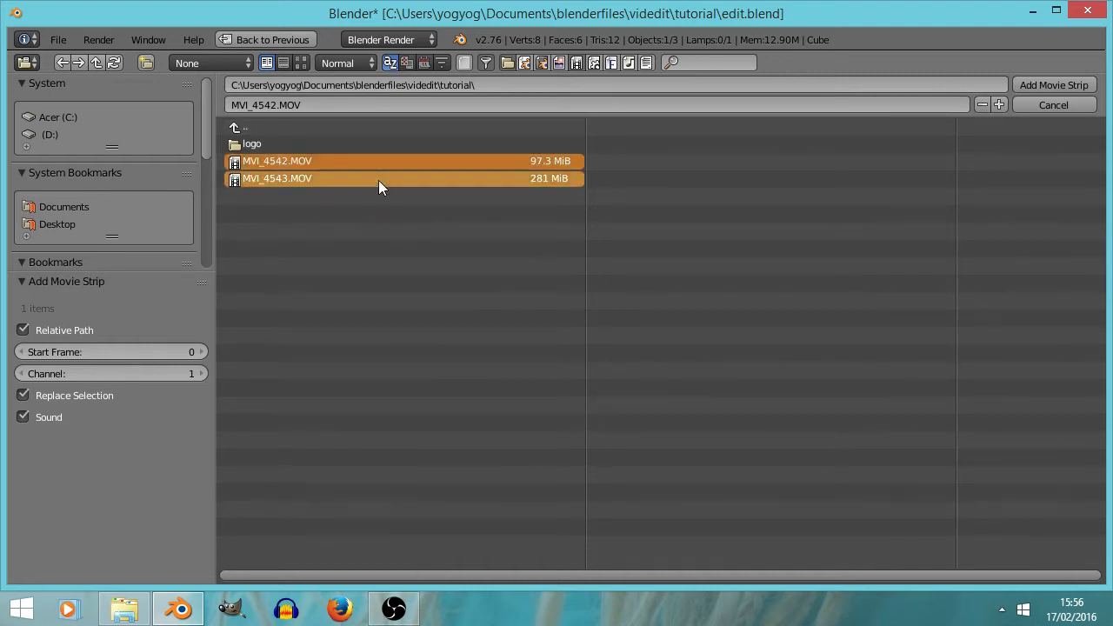
{"action": "left_click", "coordinate": [1033, 85]}
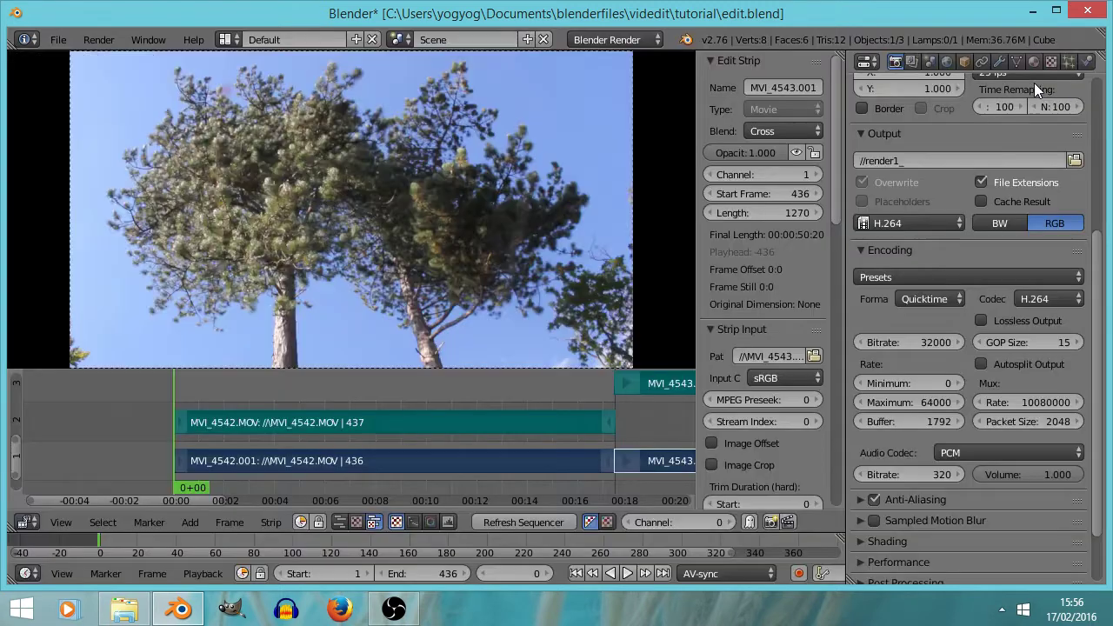
- Erase the sound strips of MVI_4543.MOV and MVI_4542.MOV, keeping only their movie strips
{"action": "middle_click_drag", "start_coordinate": [590, 424], "coordinate": [417, 433]}
{"action": "scroll", "coordinate": [447, 443], "scroll_direction": "down", "scroll_amount": 5}
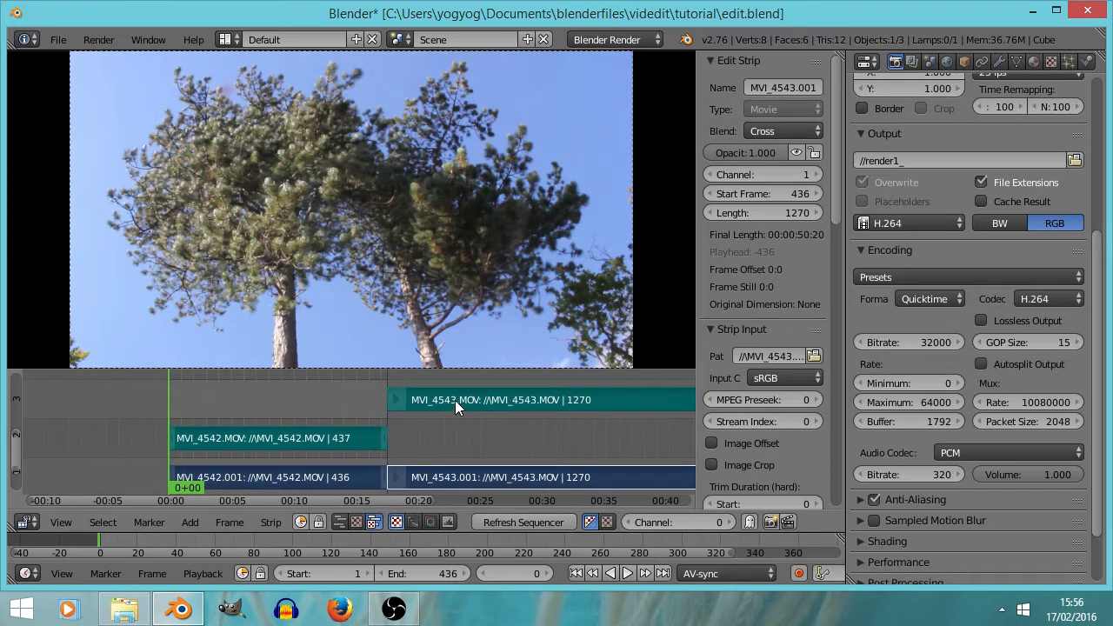
{"action": "right_click", "coordinate": [328, 438]}
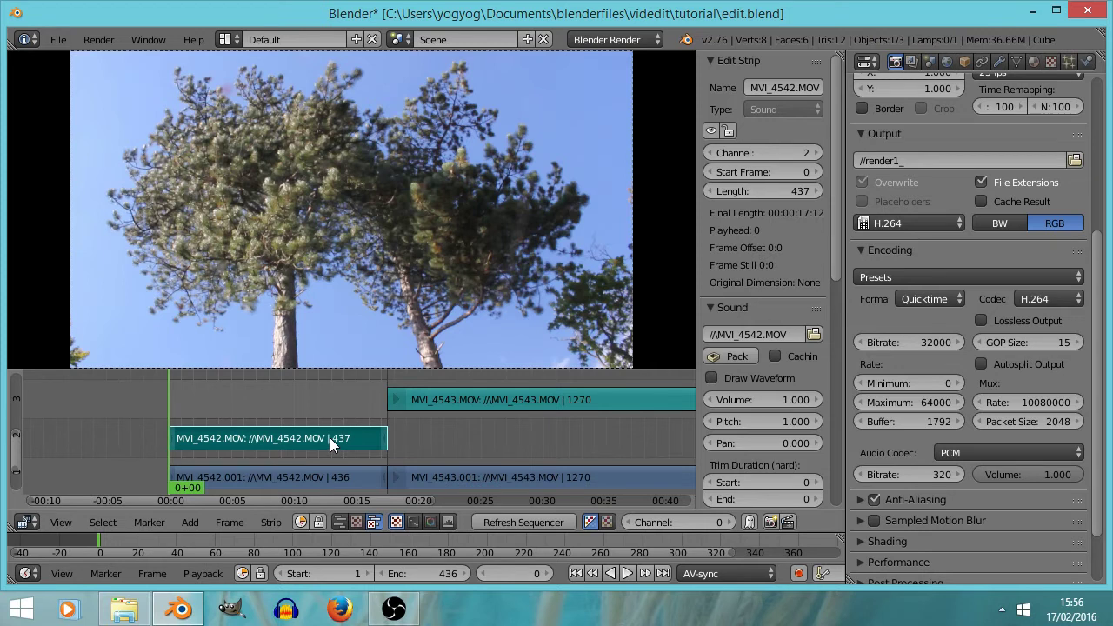
{"action": "right_click", "coordinate": [440, 402]}
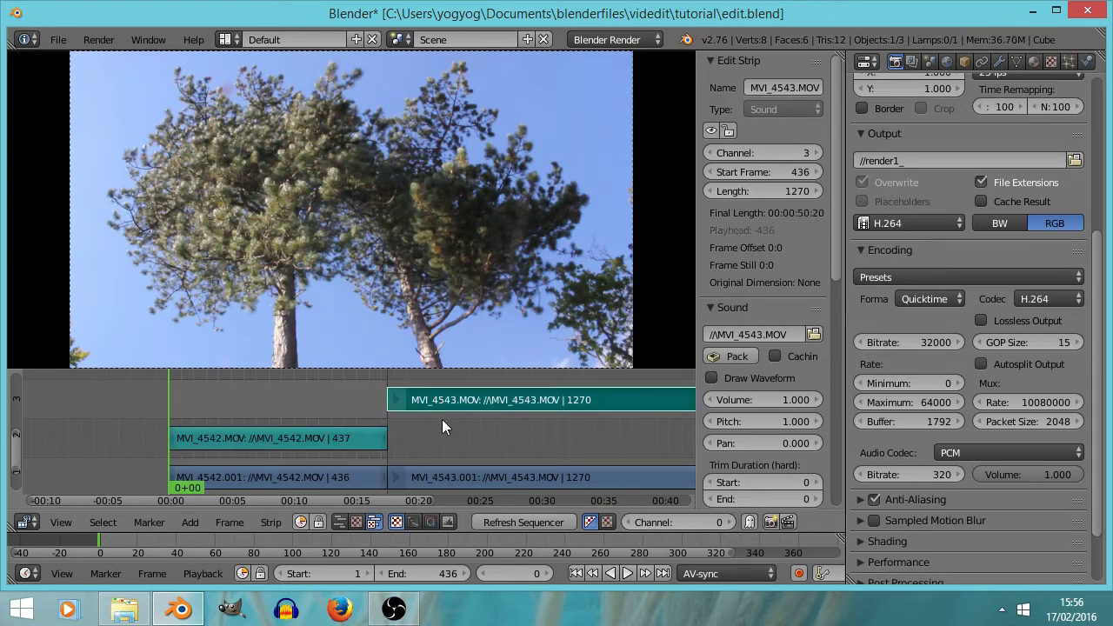
{"action": "key", "text": "x"}
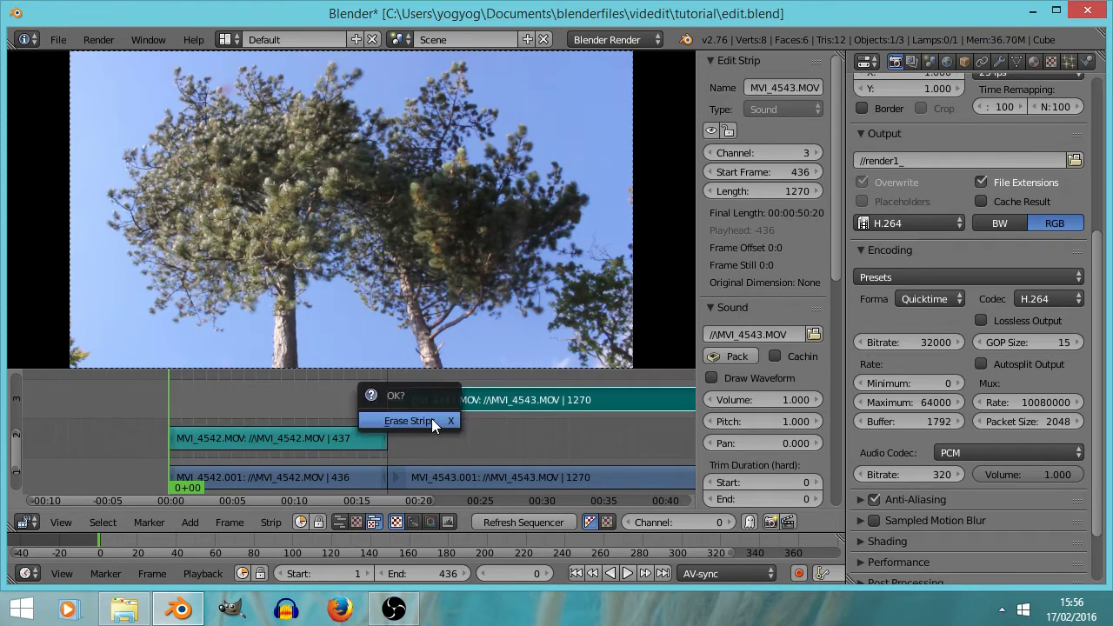
{"action": "left_click", "coordinate": [431, 418]}
{"action": "right_click", "coordinate": [321, 435]}
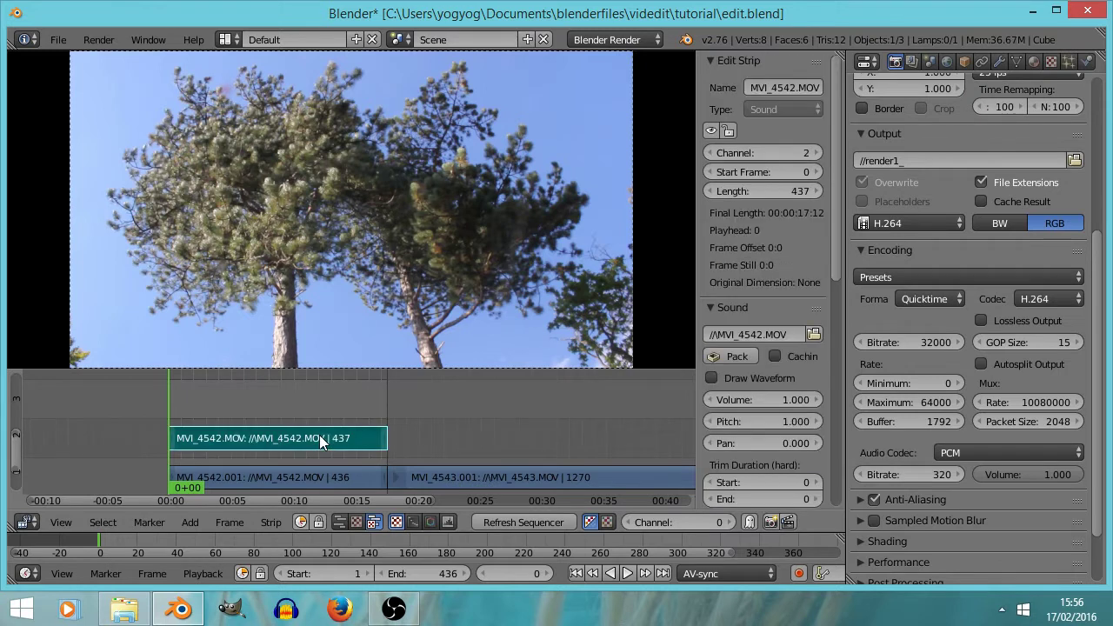
{"action": "key", "text": "x"}
{"action": "left_click", "coordinate": [313, 435]}
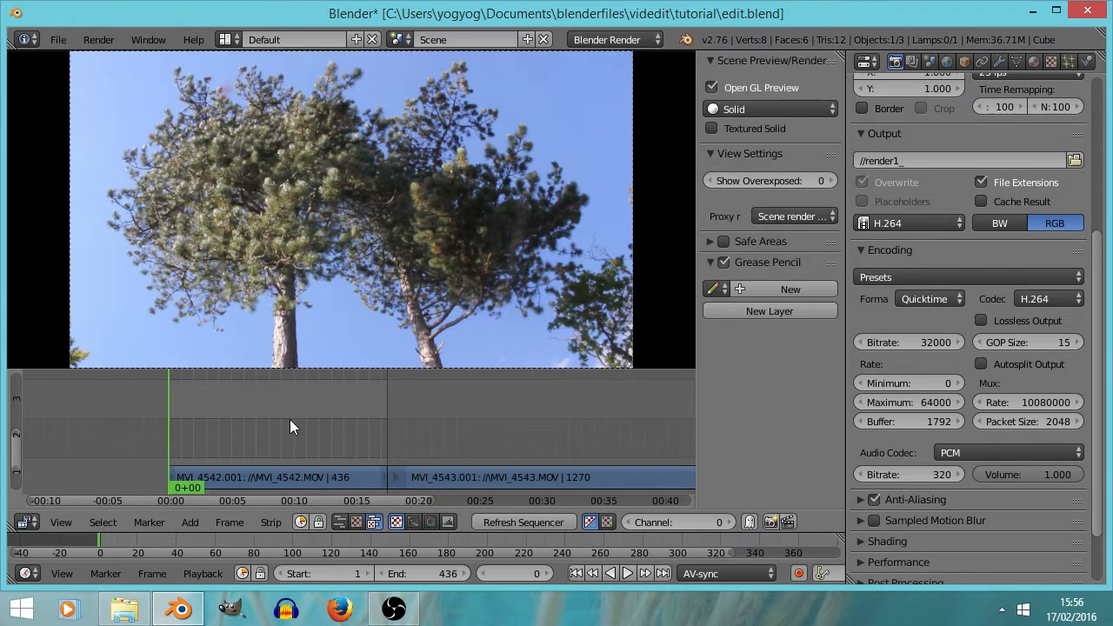
- Add the sound file marimba4.wav to the sequencer, starting at frame 0
{"action": "middle_click_drag", "start_coordinate": [392, 429], "coordinate": [319, 422]}
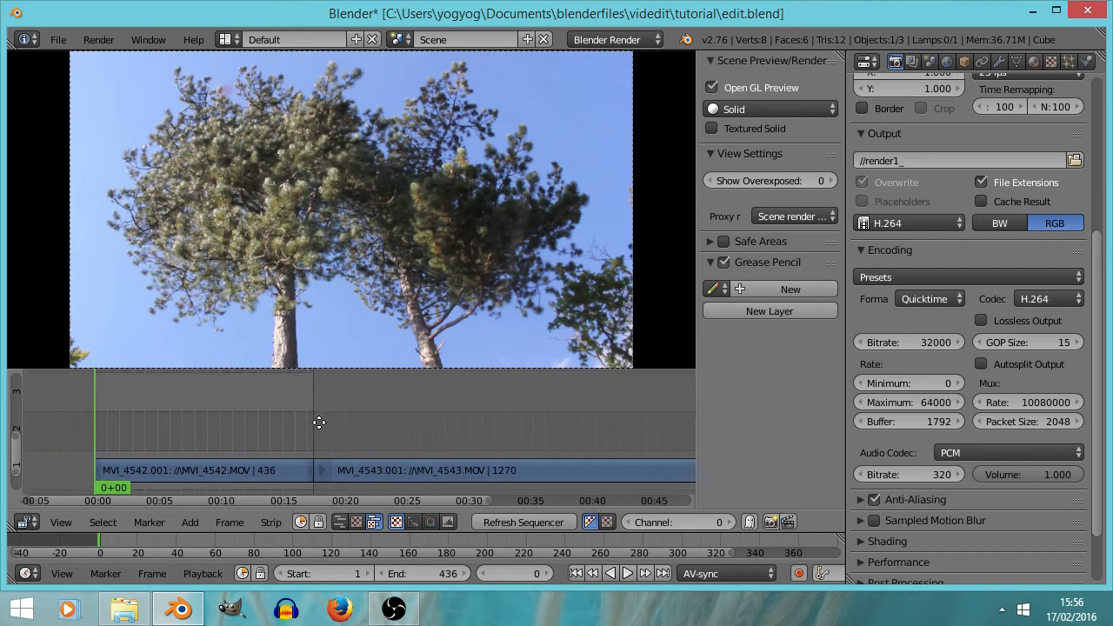
{"action": "scroll", "coordinate": [319, 423], "scroll_direction": "down", "scroll_amount": 4}
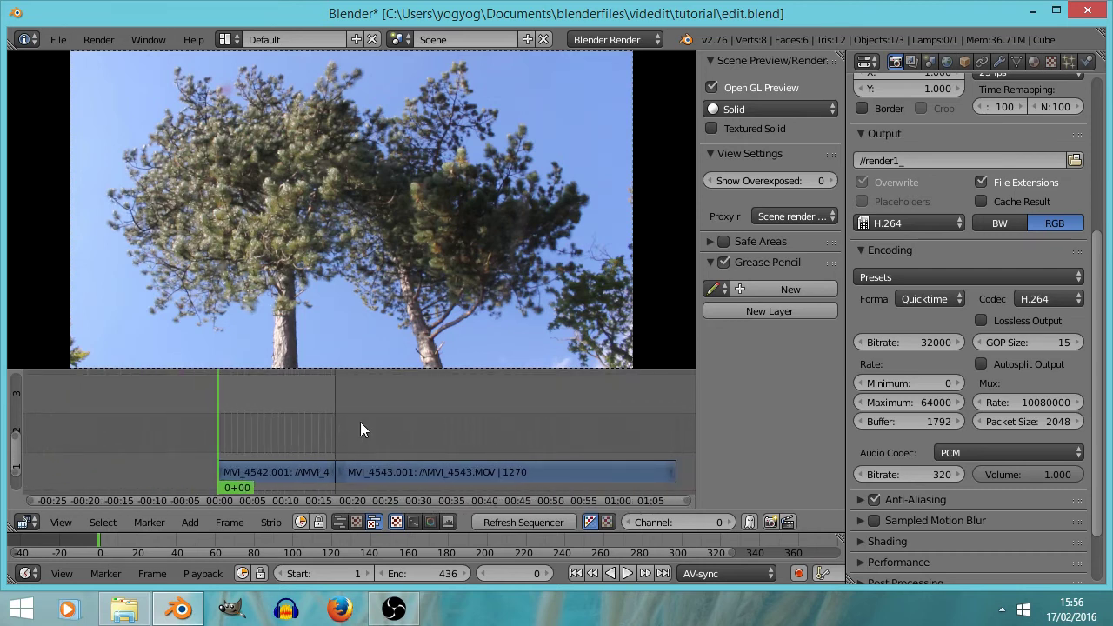
{"action": "scroll", "coordinate": [360, 424], "scroll_direction": "down", "scroll_amount": 1, "text": "ctrl"}
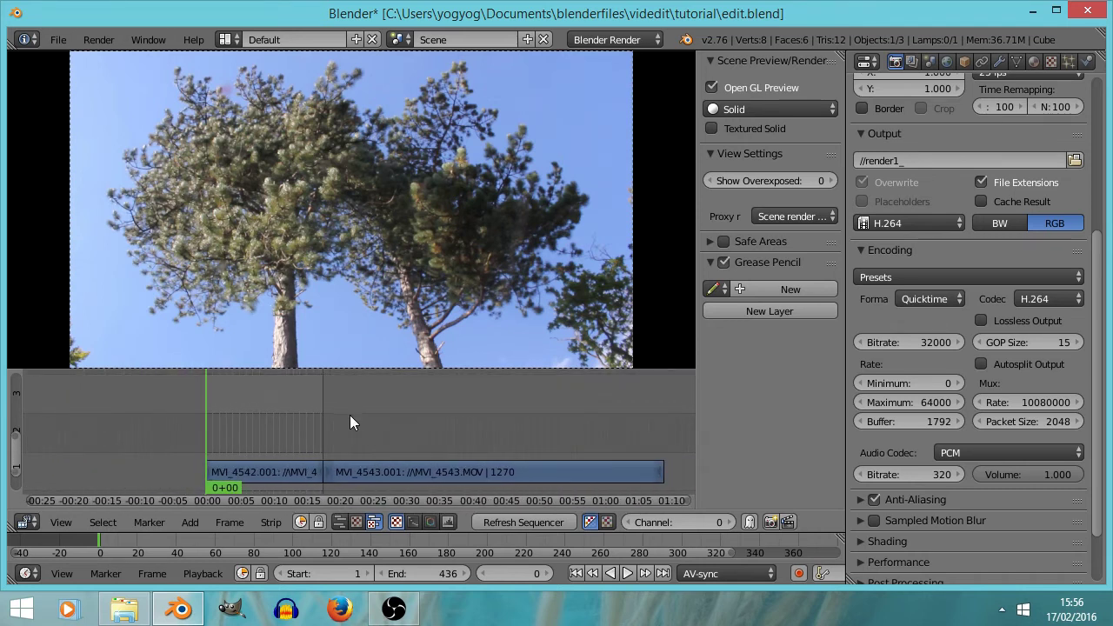
{"action": "left_click", "coordinate": [190, 522]}
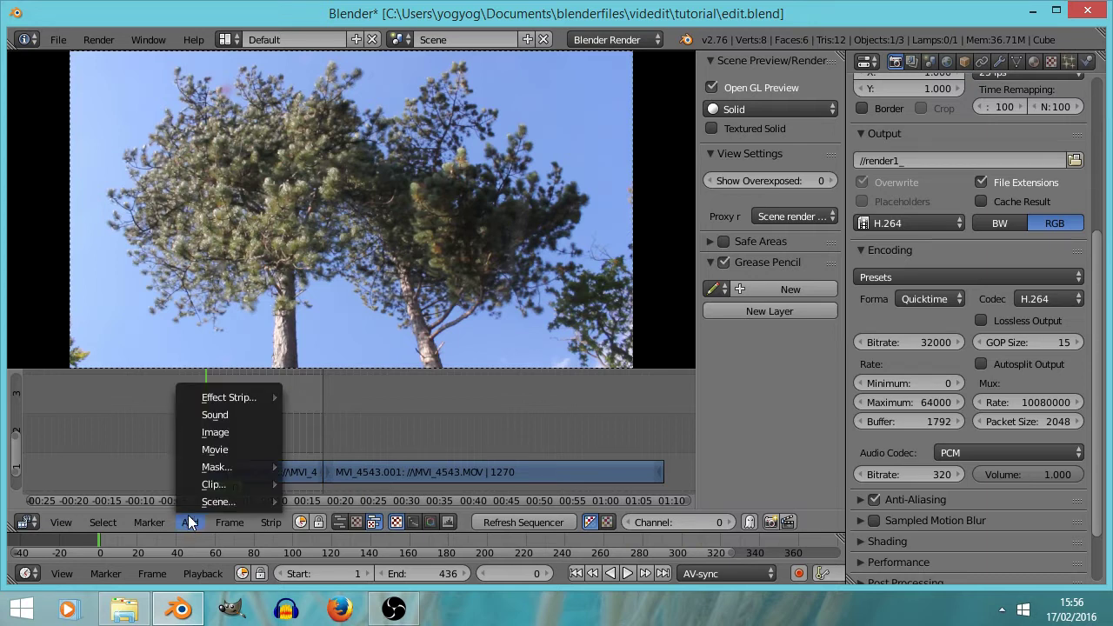
{"action": "left_click", "coordinate": [228, 416]}
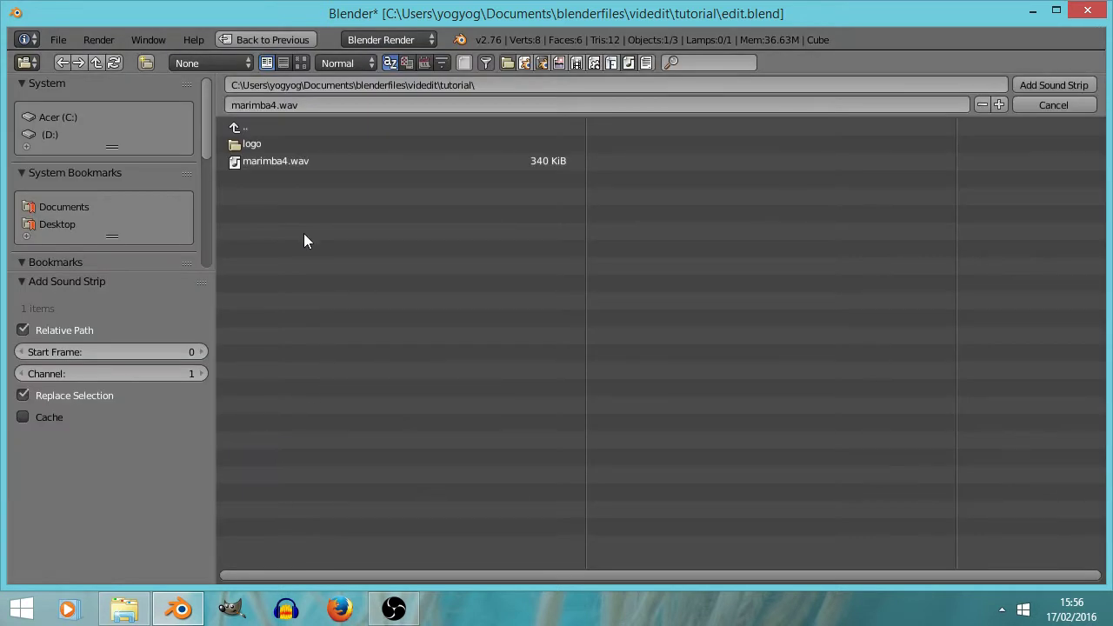
{"action": "left_click", "coordinate": [280, 161]}
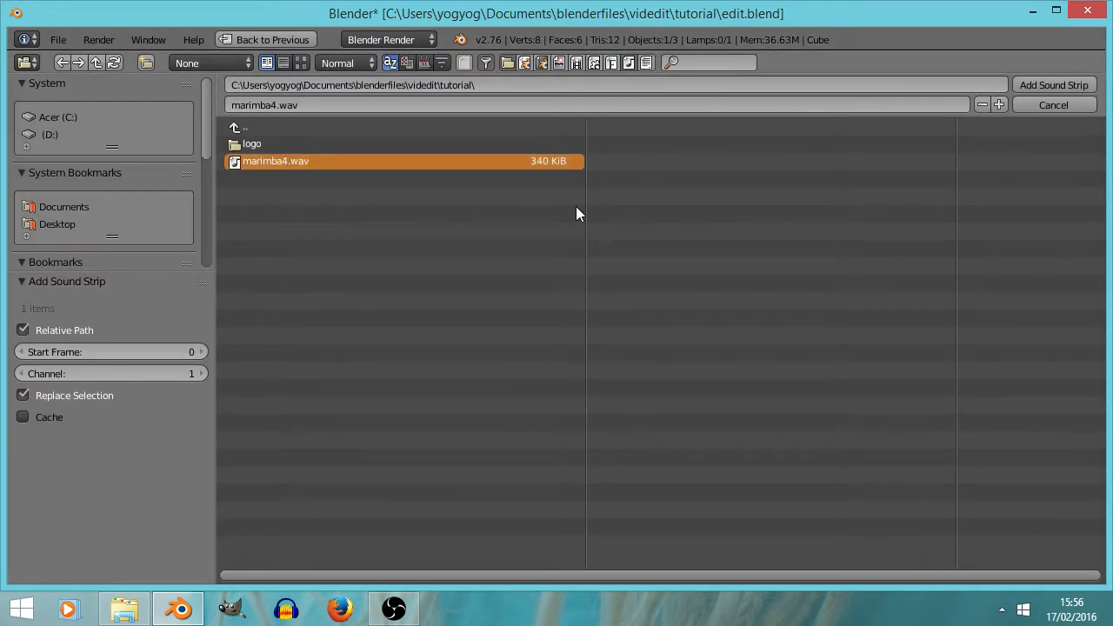
{"action": "left_click", "coordinate": [1039, 84]}
- Enable waveform drawing for the marimba4.wav strip and inspect its waveform up close
{"action": "middle_click_drag", "start_coordinate": [270, 430], "coordinate": [397, 423]}
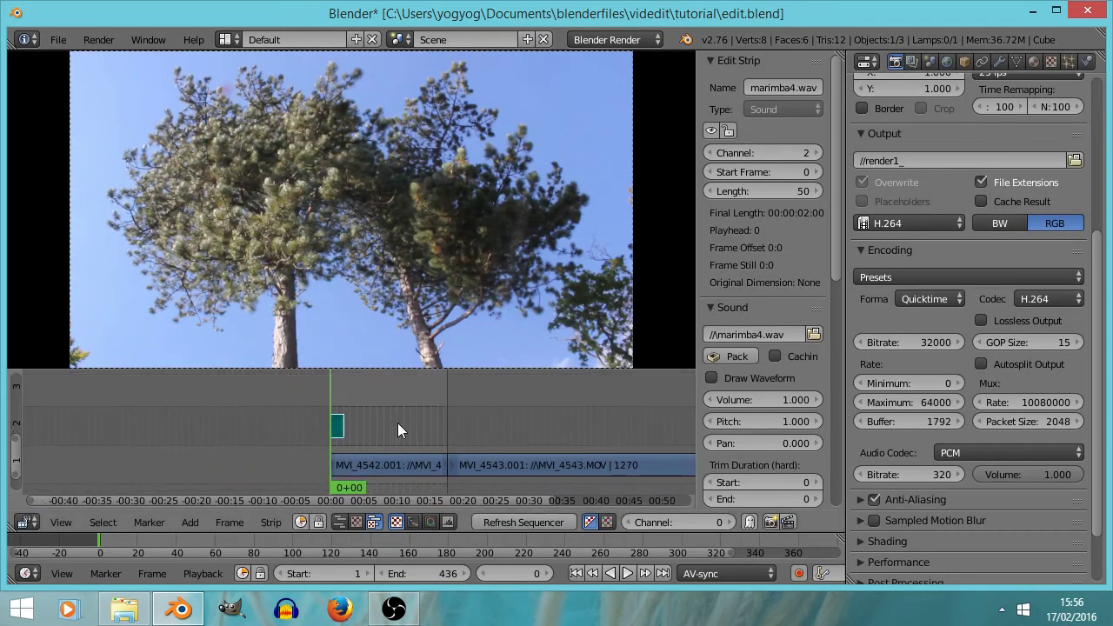
{"action": "scroll", "coordinate": [376, 426], "scroll_direction": "up", "scroll_amount": 5}
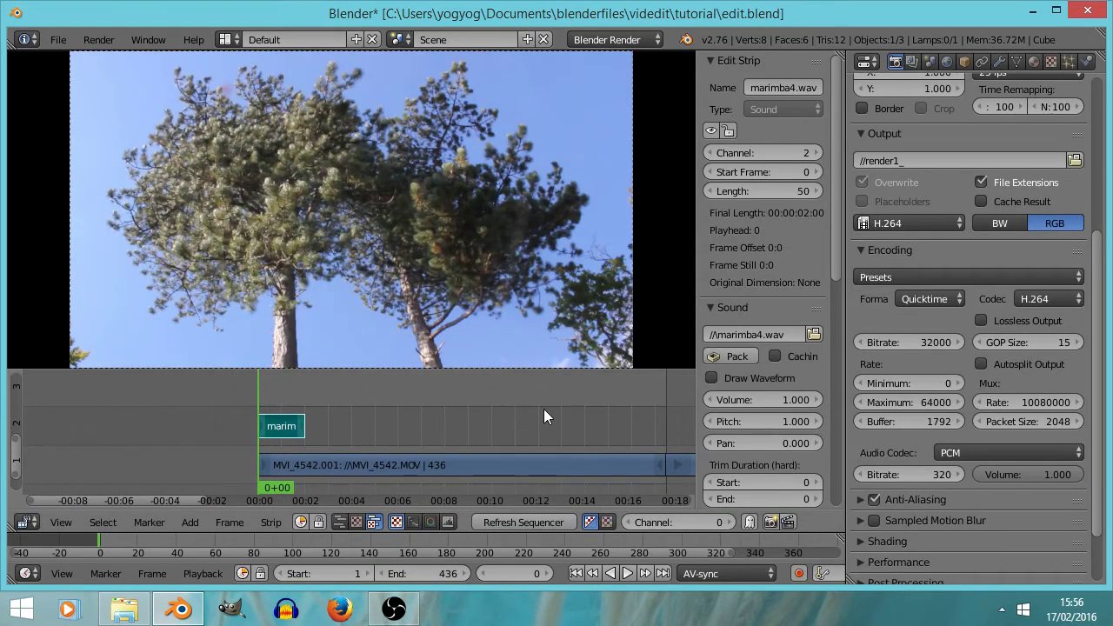
{"action": "left_click", "coordinate": [711, 376]}
{"action": "scroll", "coordinate": [330, 459], "scroll_direction": "up", "scroll_amount": 3}
{"action": "scroll", "coordinate": [174, 474], "scroll_direction": "left", "scroll_amount": 3, "text": "ctrl"}
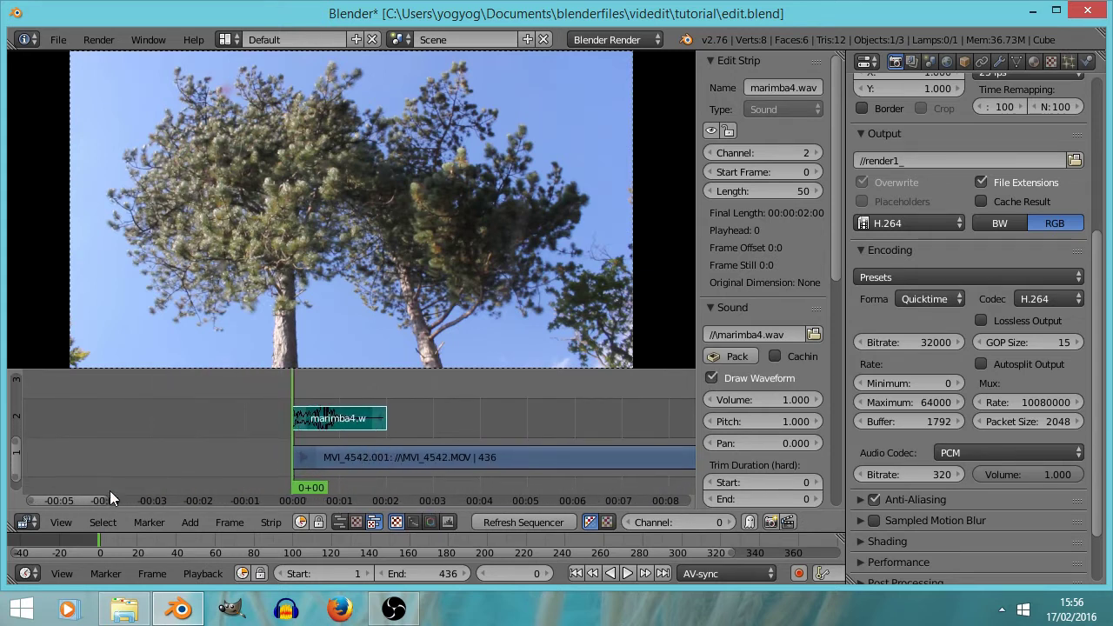
{"action": "left_click_drag", "start_coordinate": [17, 484], "coordinate": [16, 447]}
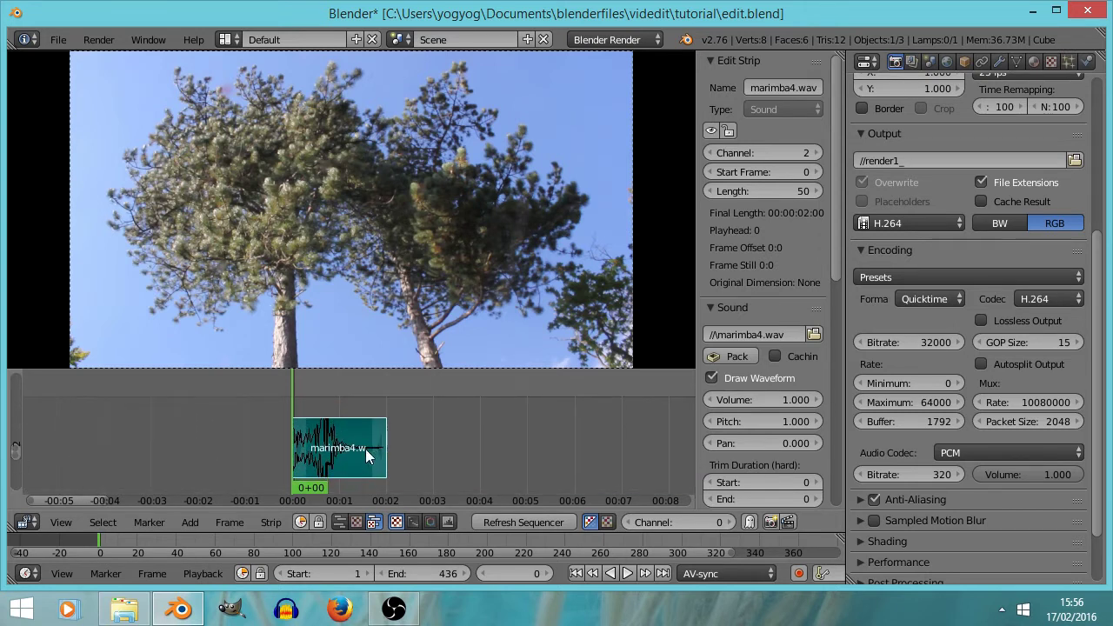
{"action": "scroll", "coordinate": [364, 447], "scroll_direction": "up", "scroll_amount": 4}
{"action": "scroll", "coordinate": [351, 456], "scroll_direction": "up", "scroll_amount": 1}
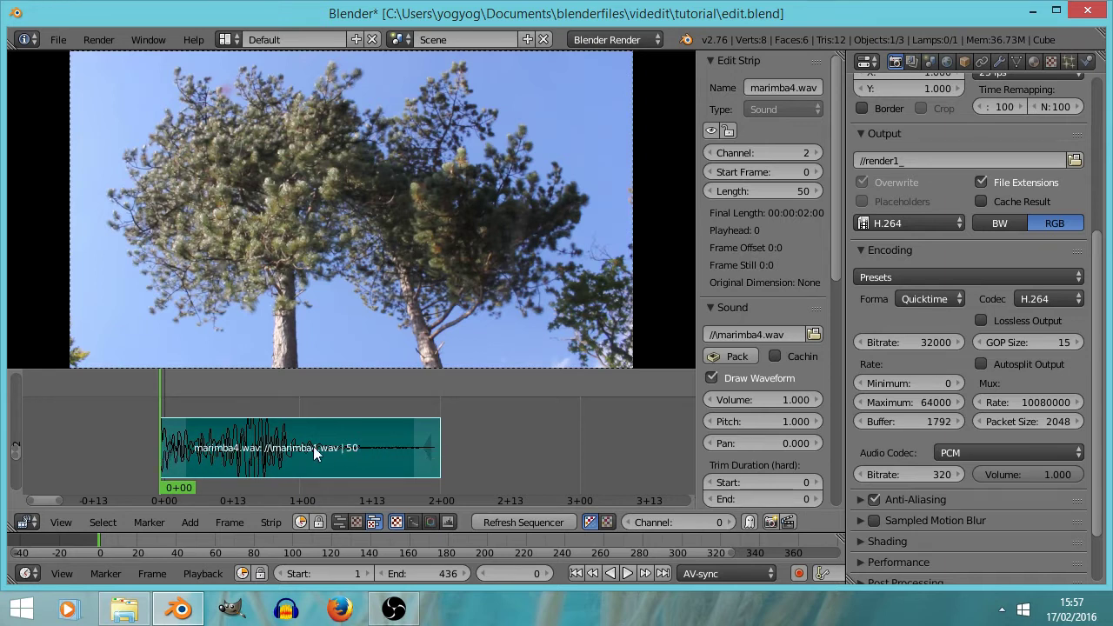
{"action": "mouse_move", "coordinate": [19, 451]}
{"action": "left_mouse_down"}
{"action": "mouse_move", "coordinate": [17, 479]}
{"action": "mouse_move", "coordinate": [16, 452]}
{"action": "left_mouse_up"}
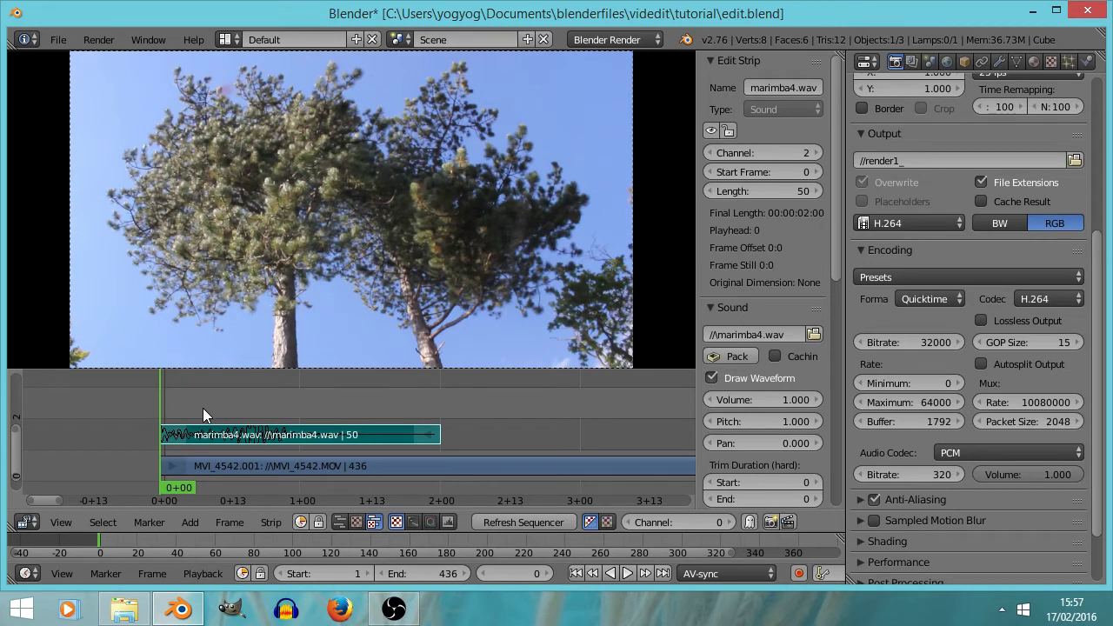
- Add the image title.png to the sequencer with start frame 0 and end frame 25
{"action": "key", "text": "shift+a"}
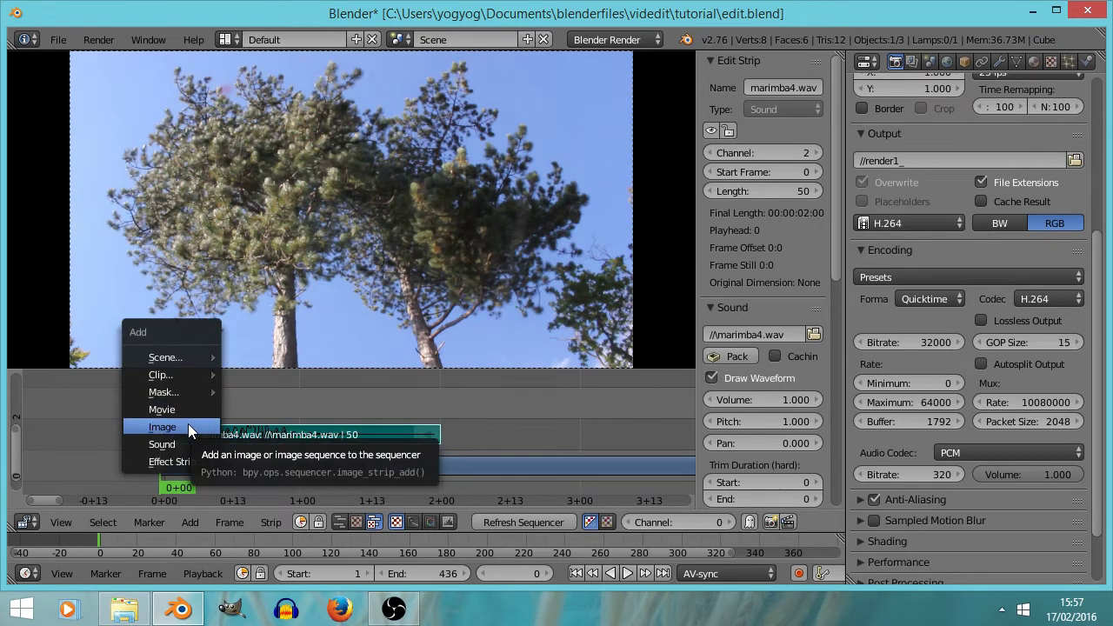
{"action": "left_click", "coordinate": [188, 427]}
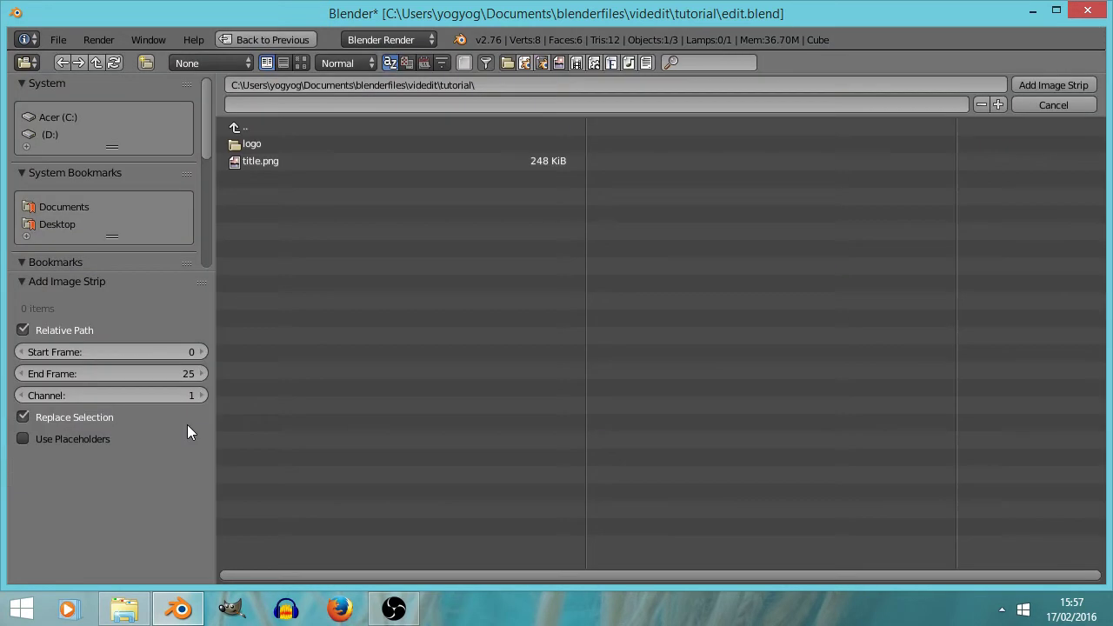
{"action": "left_click", "coordinate": [279, 162]}
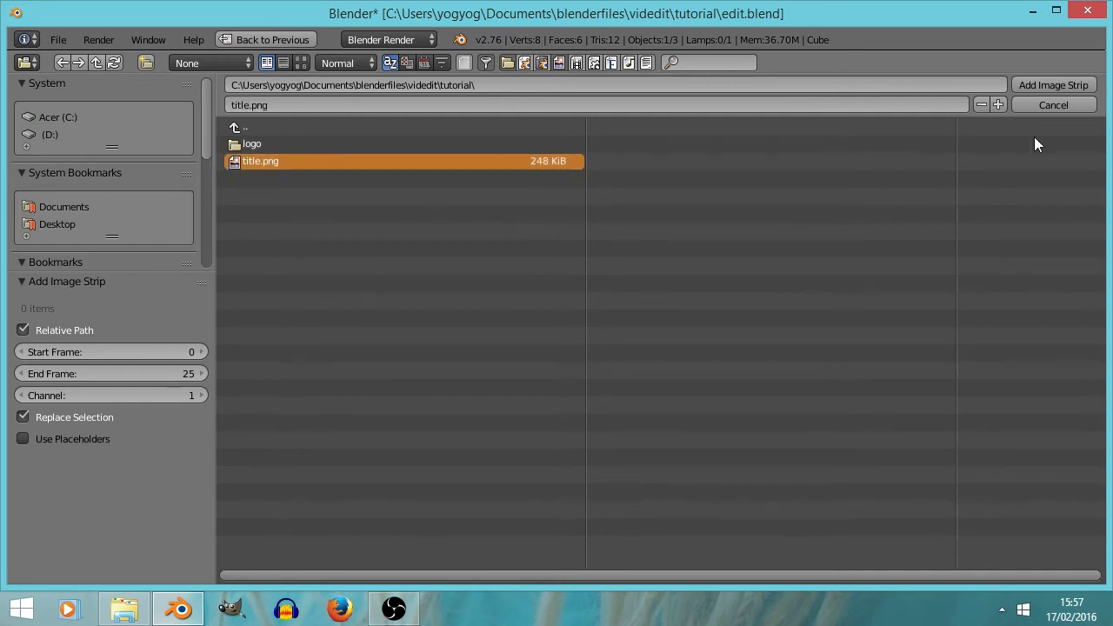
{"action": "left_click", "coordinate": [1037, 85]}
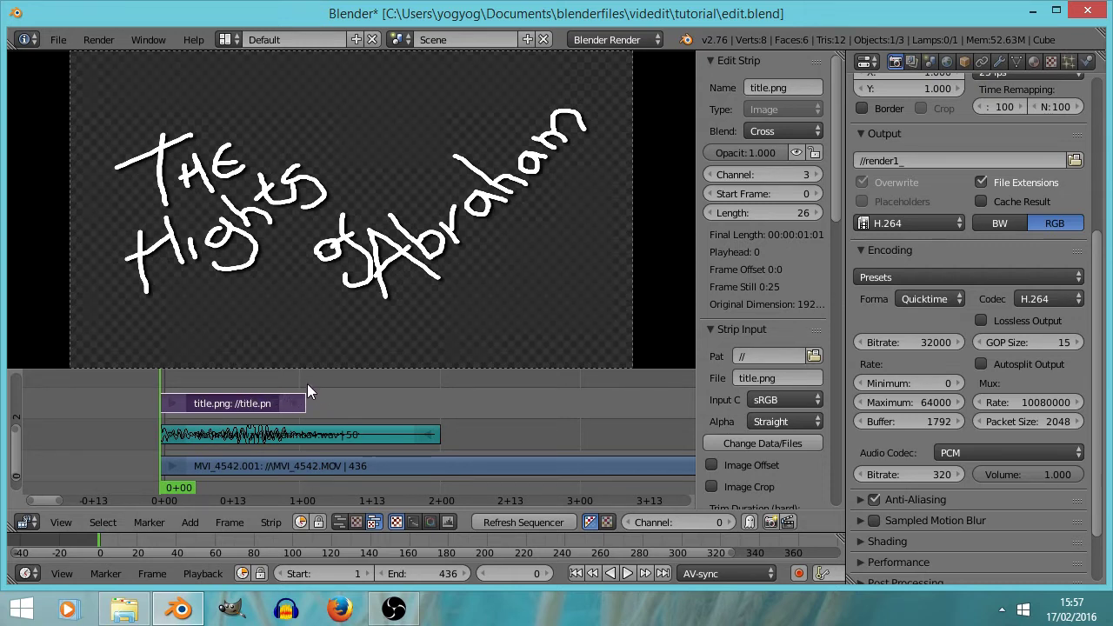
- Preview the title.png strip briefly and set its blend mode to Alpha Over
{"action": "key", "text": "a"}
{"action": "key", "text": "alt+a"}
{"action": "key", "text": "alt+a"}
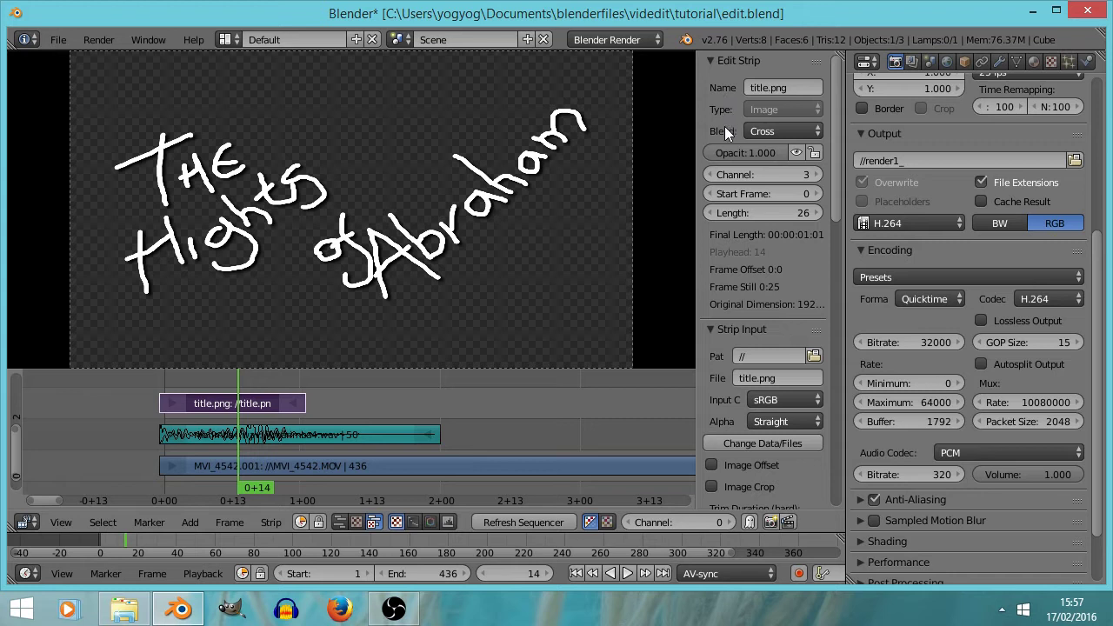
{"action": "left_click", "coordinate": [777, 129]}
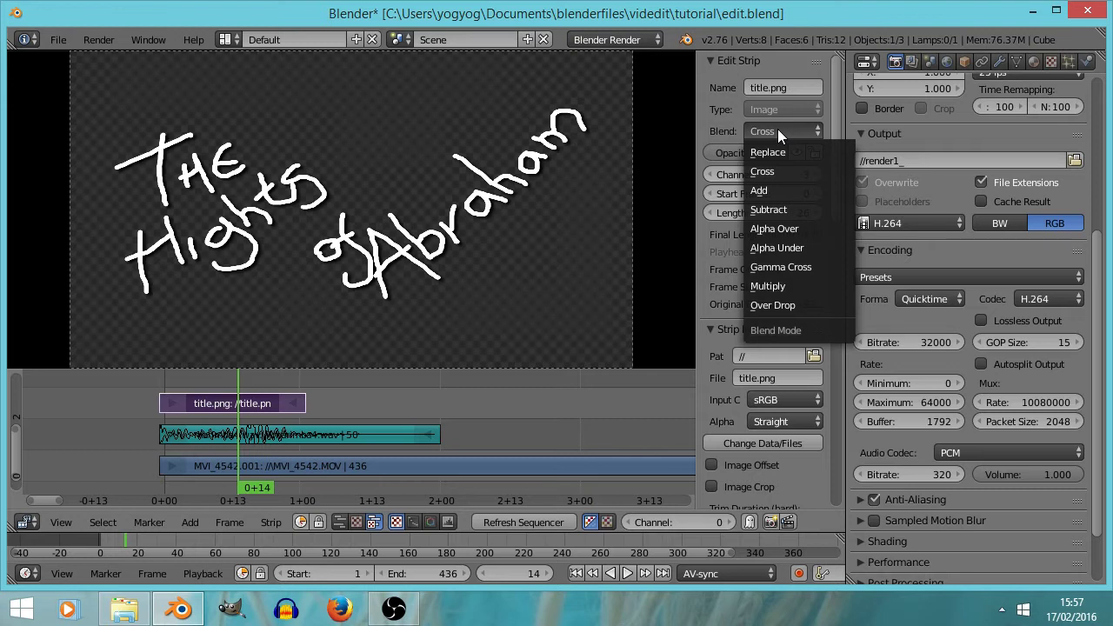
{"action": "left_click", "coordinate": [786, 224]}
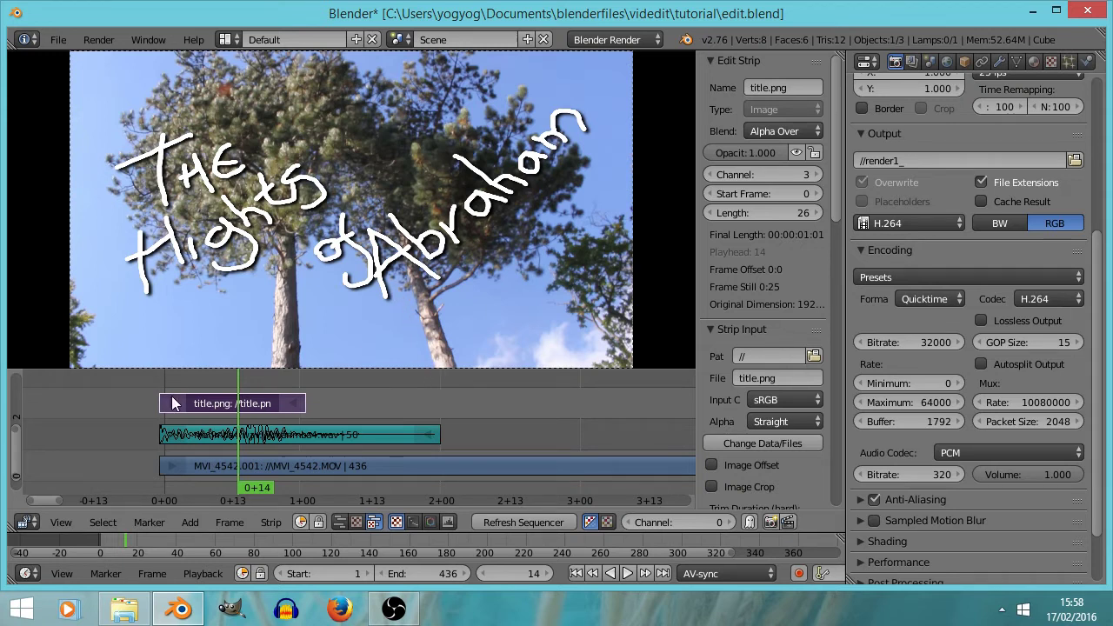
- Extend the end of the title.png strip to frame 81
{"action": "right_click", "coordinate": [291, 405]}
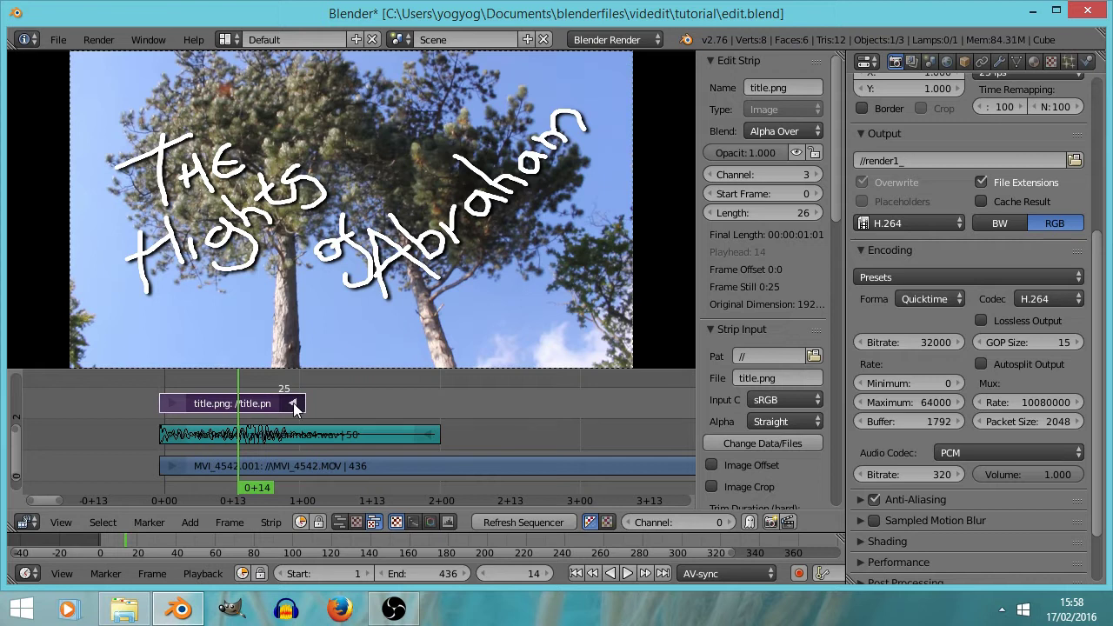
{"action": "key", "text": "g"}
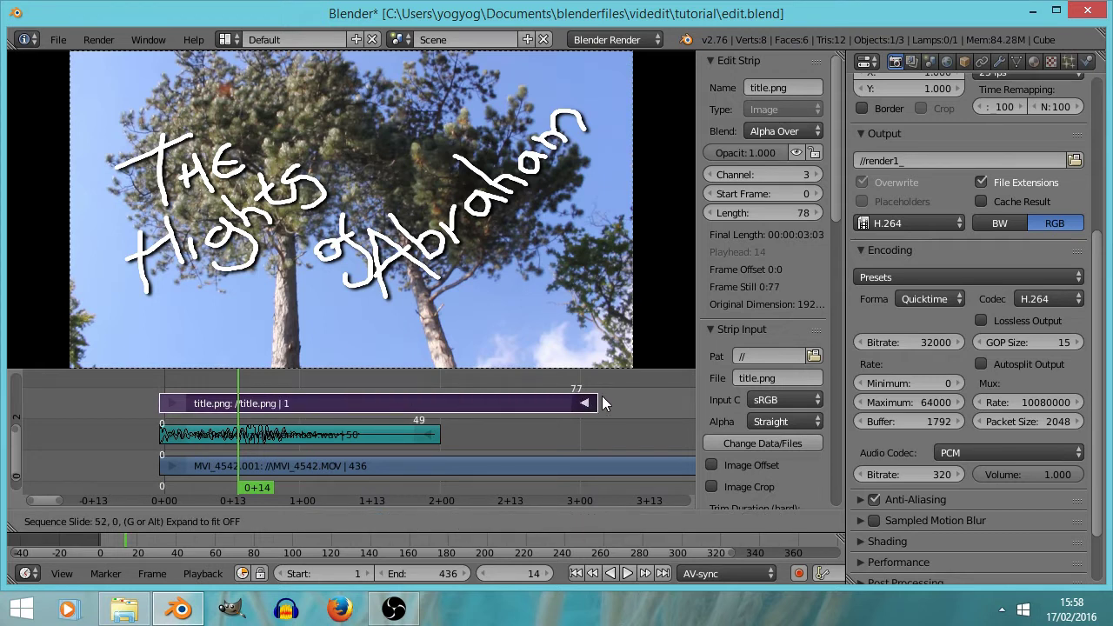
{"action": "left_click", "coordinate": [619, 398]}
- Extend the end of the MVI_4543.MOV strip past its footage to frame 1822
{"action": "scroll", "coordinate": [562, 418], "scroll_direction": "down", "scroll_amount": 3}
{"action": "middle_click_drag", "start_coordinate": [586, 431], "coordinate": [392, 430]}
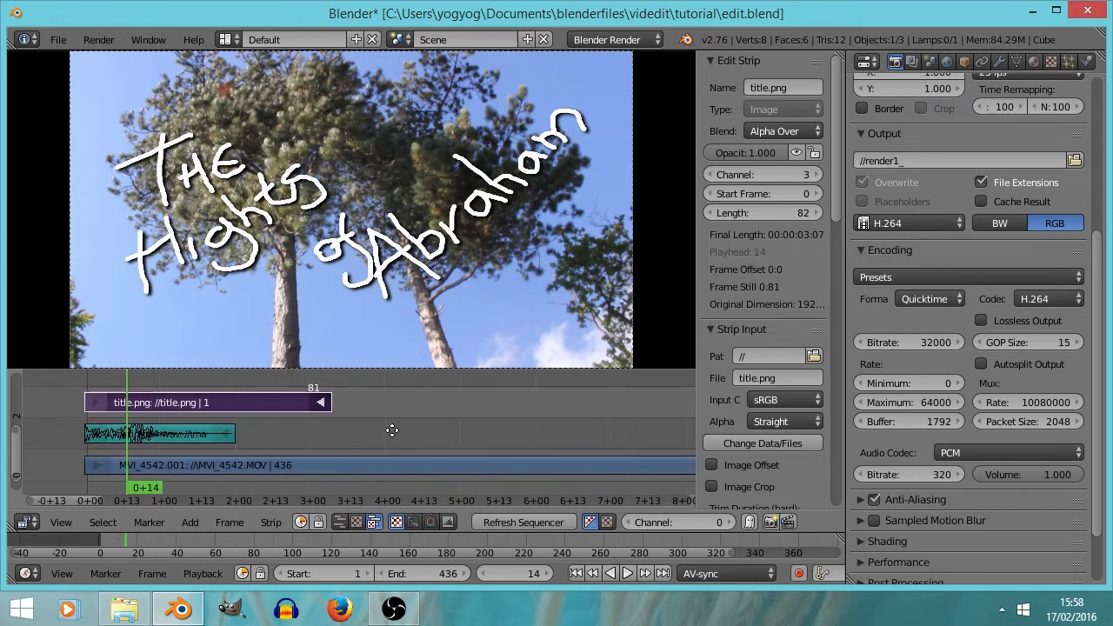
{"action": "scroll", "coordinate": [392, 430], "scroll_direction": "down", "scroll_amount": 6}
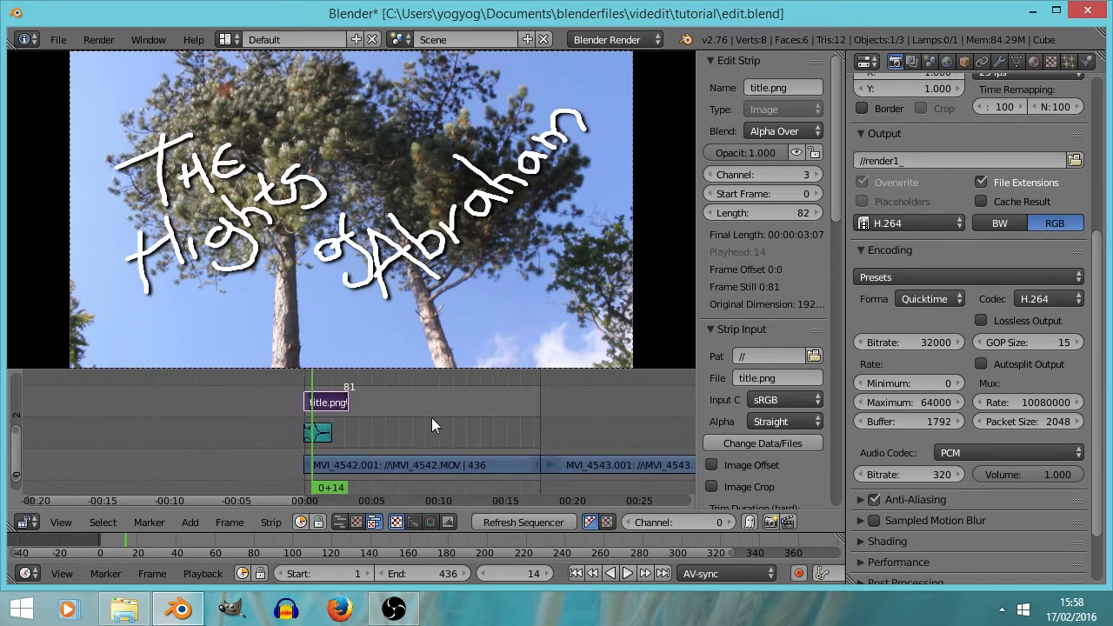
{"action": "scroll", "coordinate": [435, 422], "scroll_direction": "down", "scroll_amount": 2}
{"action": "middle_click_drag", "start_coordinate": [464, 421], "coordinate": [488, 445]}
{"action": "scroll", "coordinate": [361, 426], "scroll_direction": "down", "scroll_amount": 2}
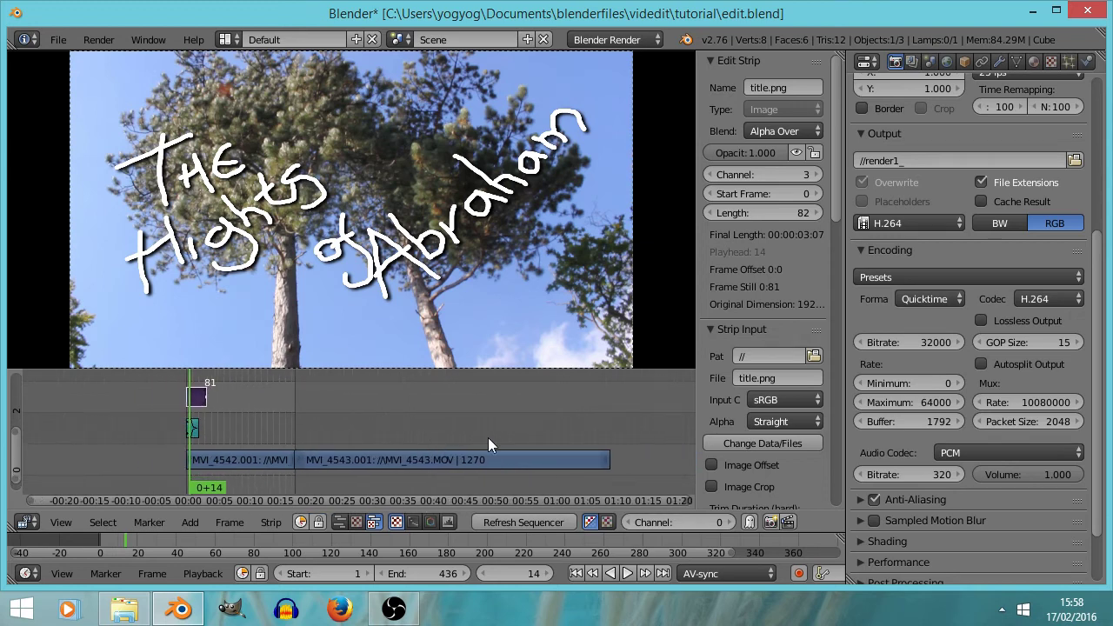
{"action": "right_click", "coordinate": [606, 465]}
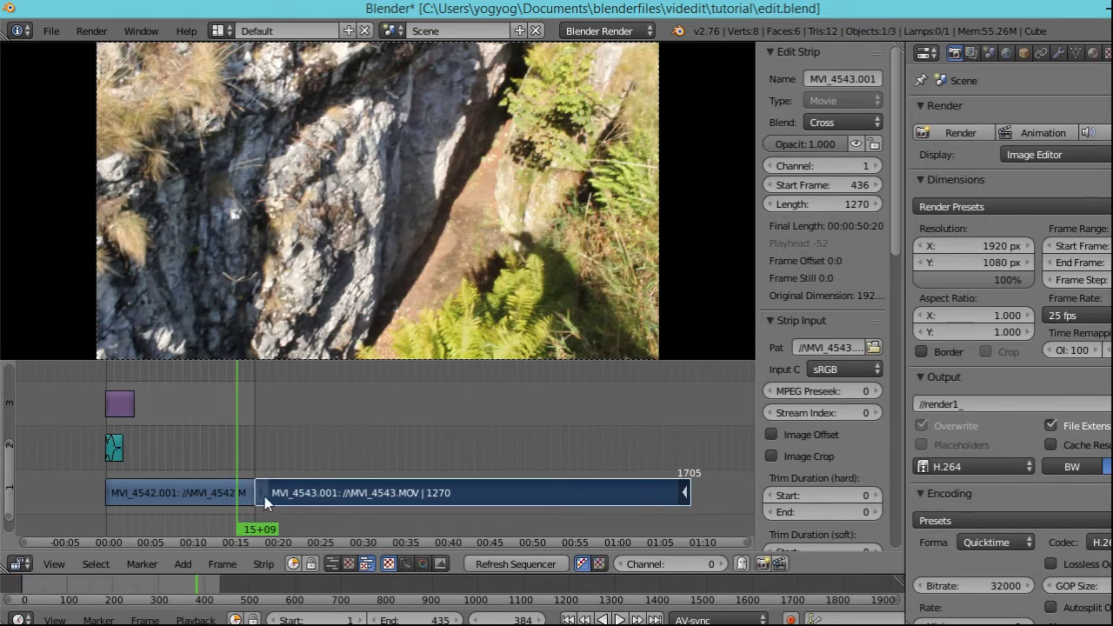
{"action": "right_click", "coordinate": [265, 496]}
{"action": "right_click", "coordinate": [685, 494]}
{"action": "key", "text": "g"}
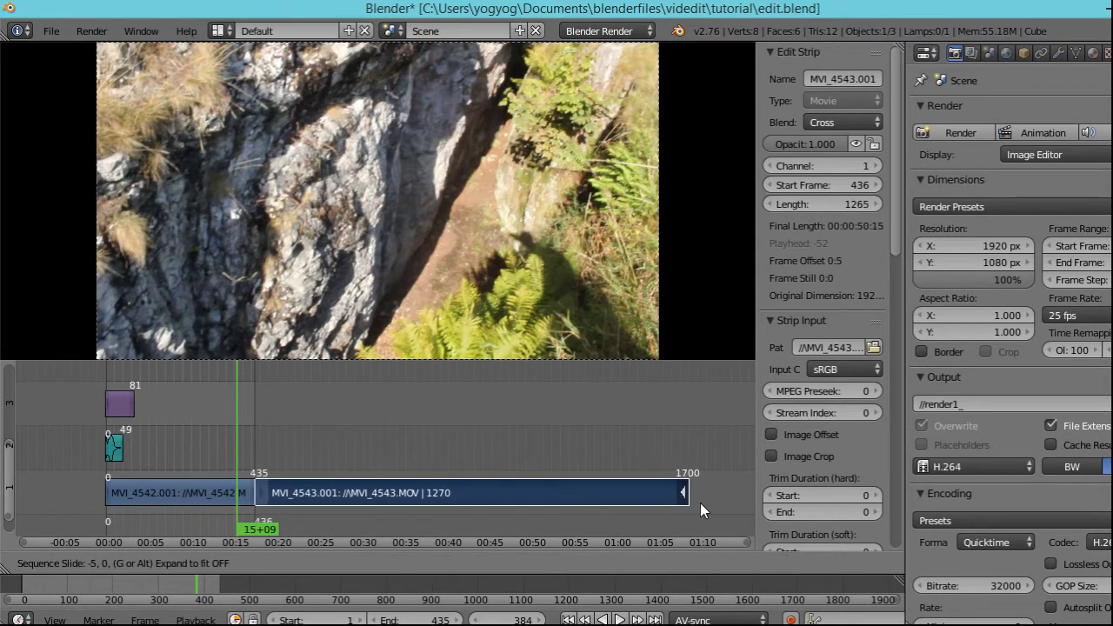
{"action": "left_click", "coordinate": [723, 502]}
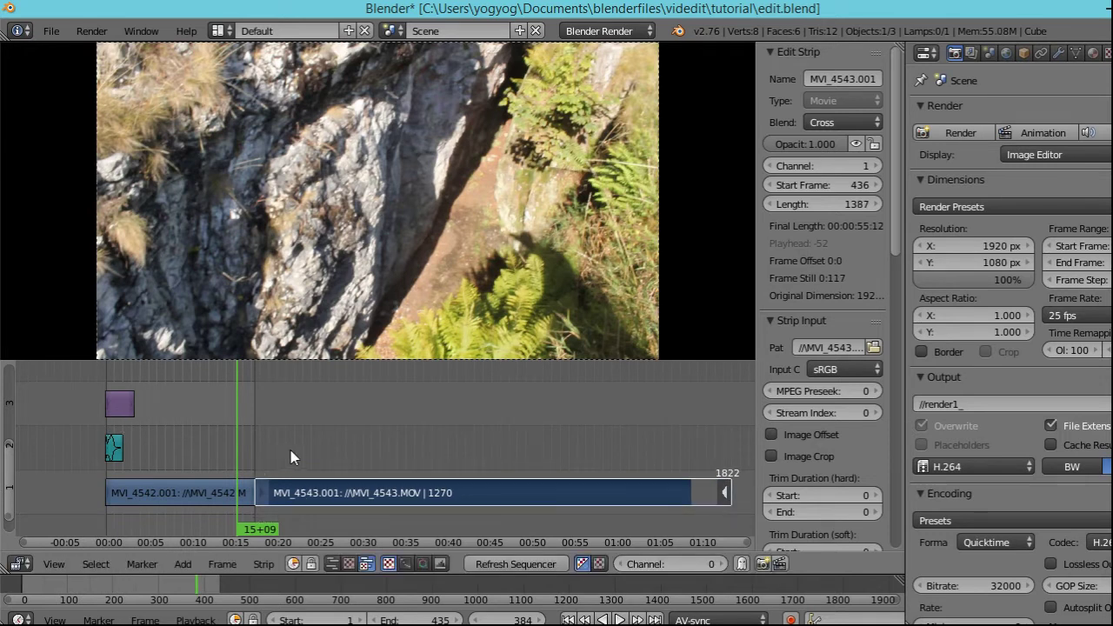
- Extend the end of the MVI_4543.MOV strip to frame 1840 and play back its held last section
{"action": "key", "text": "alt+a"}
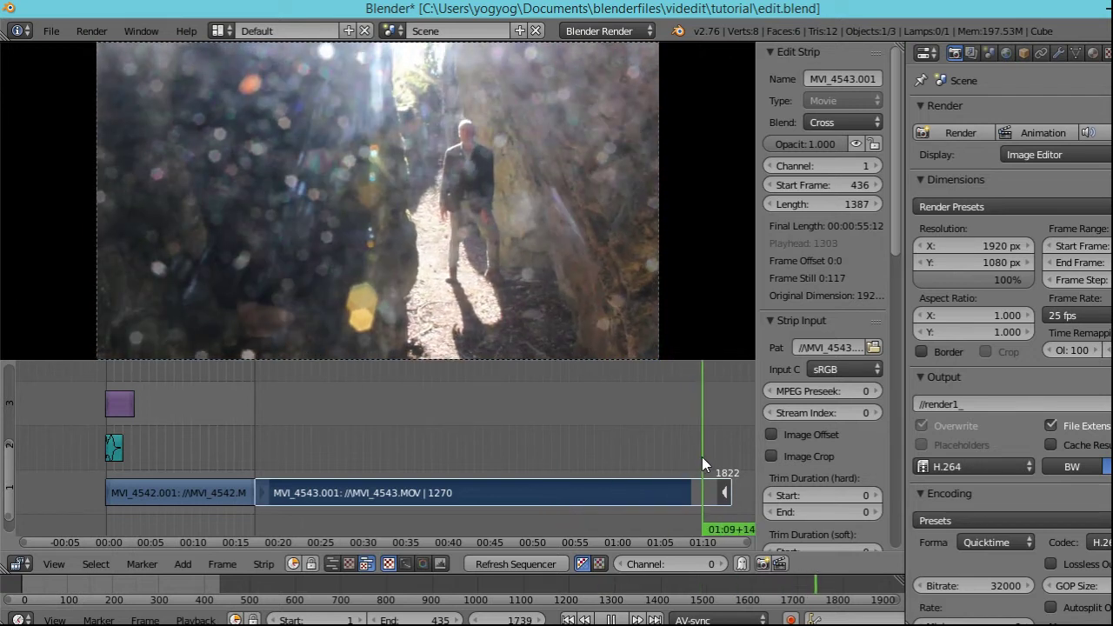
{"action": "left_click_drag", "start_coordinate": [701, 456], "coordinate": [659, 463]}
{"action": "key", "text": "g"}
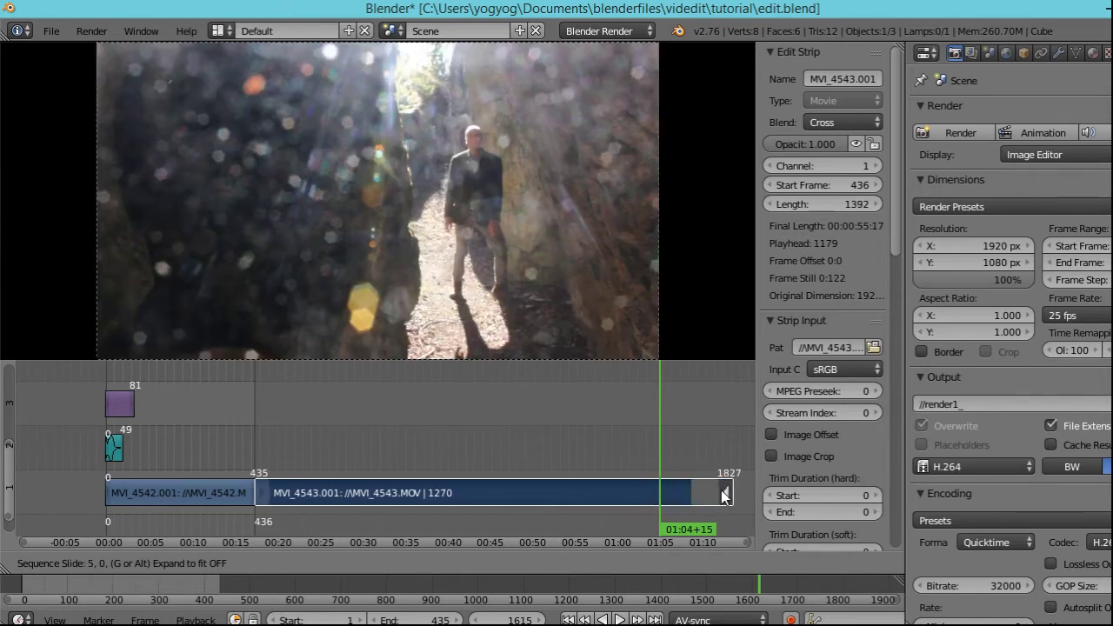
{"action": "left_click", "coordinate": [728, 494]}
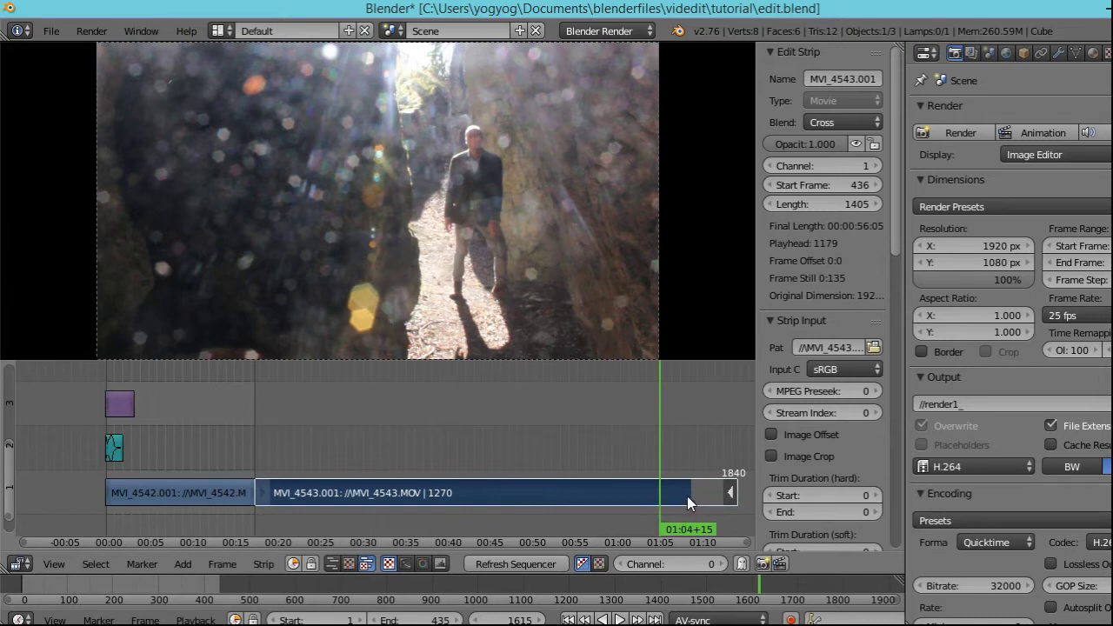
{"action": "key", "text": "alt+a"}
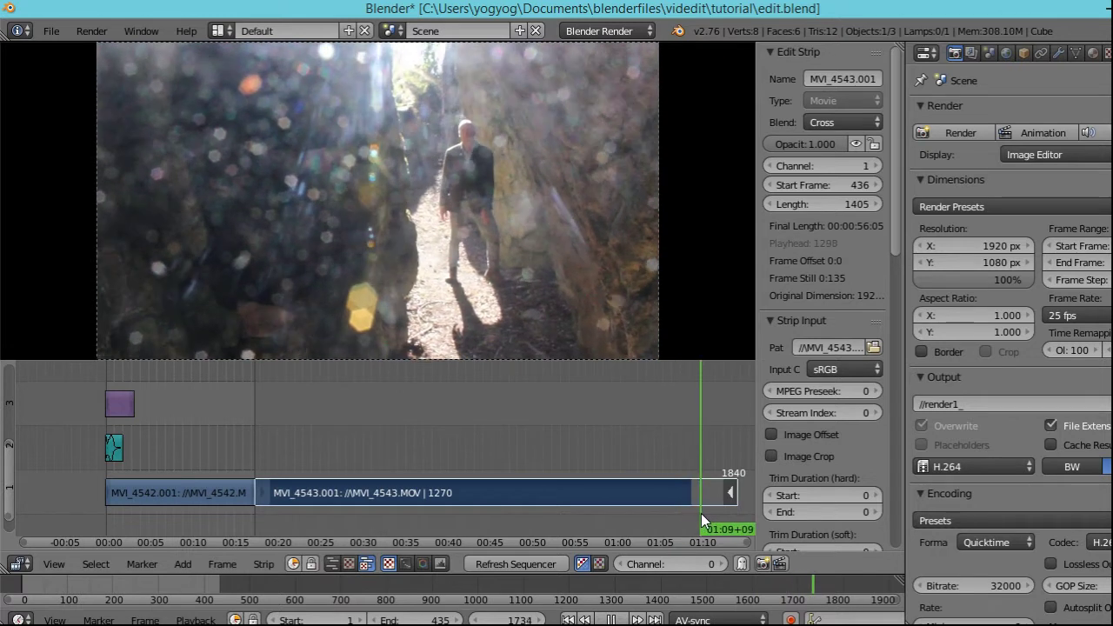
{"action": "mouse_move", "coordinate": [708, 513]}
{"action": "left_mouse_down"}
{"action": "mouse_move", "coordinate": [720, 514]}
{"action": "mouse_move", "coordinate": [698, 516]}
{"action": "left_mouse_up"}
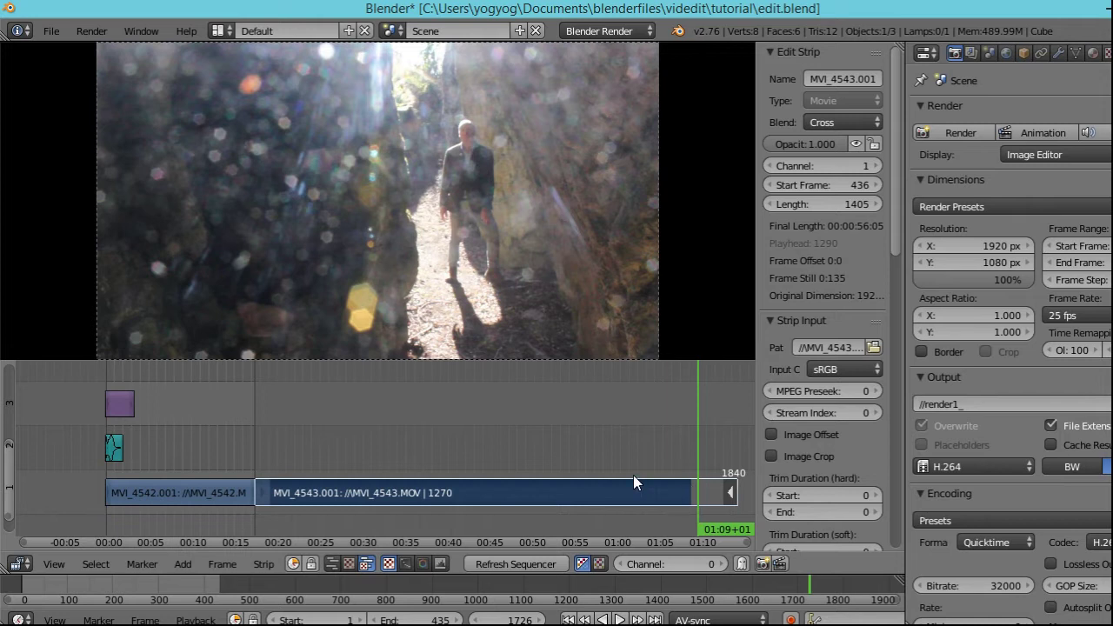
- Try moving the MVI_4543.MOV strip to channel 2 with start frame 370, and undo the move
{"action": "right_click", "coordinate": [583, 489]}
{"action": "key", "text": "g"}
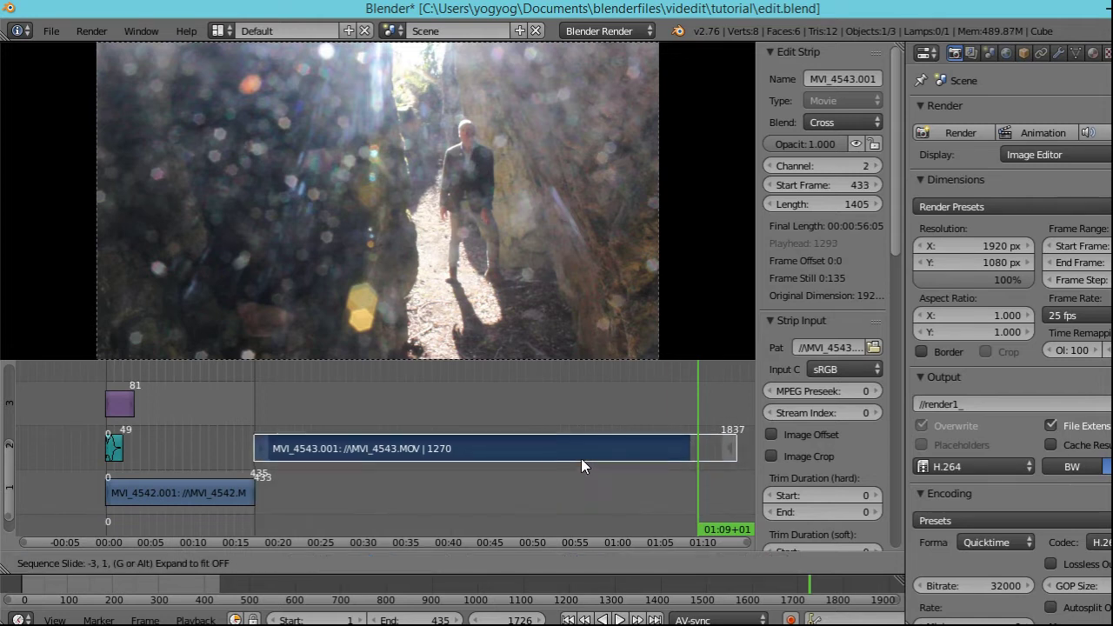
{"action": "left_click", "coordinate": [559, 458]}
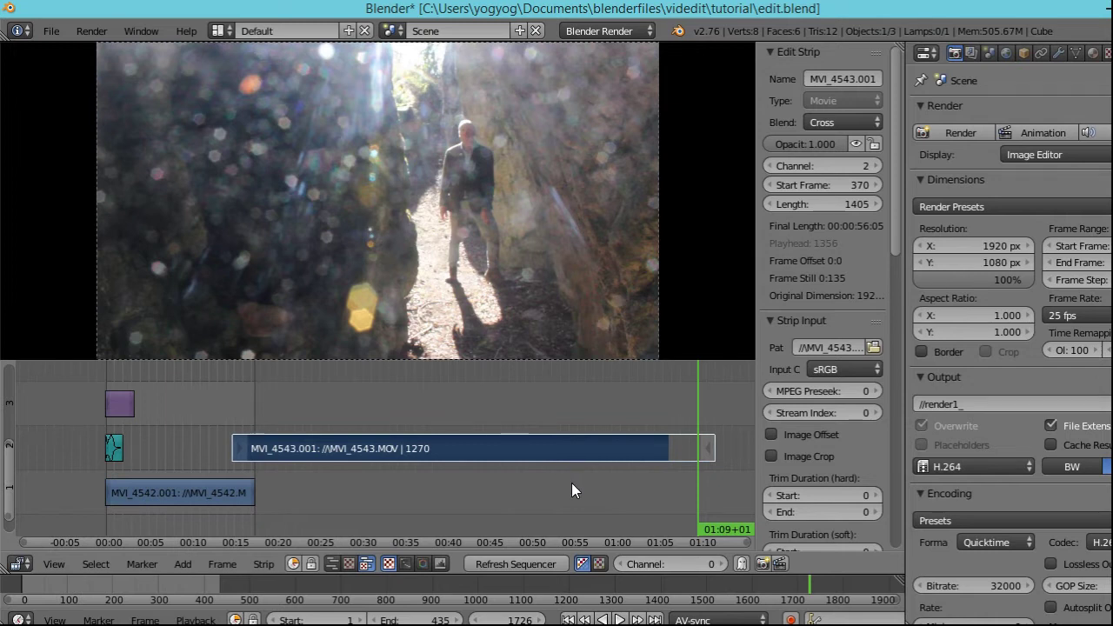
{"action": "key", "text": "ctrl+z"}
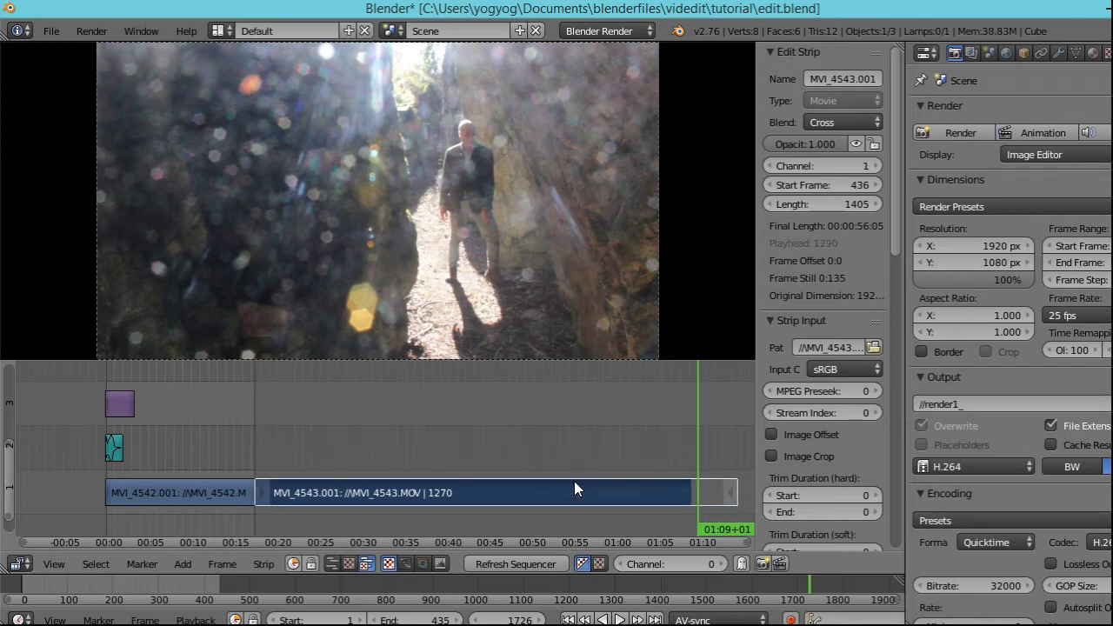
- Move the MVI_4543.MOV strip up to channel 2 and shift it -50 frames to overlap the first clip
{"action": "key", "text": "g"}
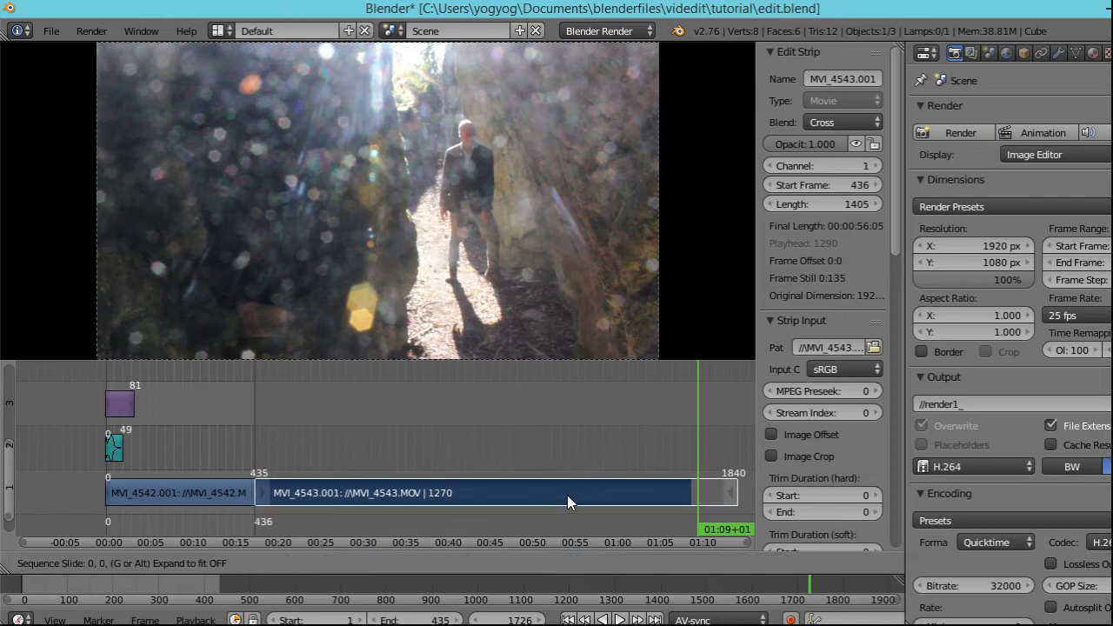
{"action": "left_click", "coordinate": [567, 461]}
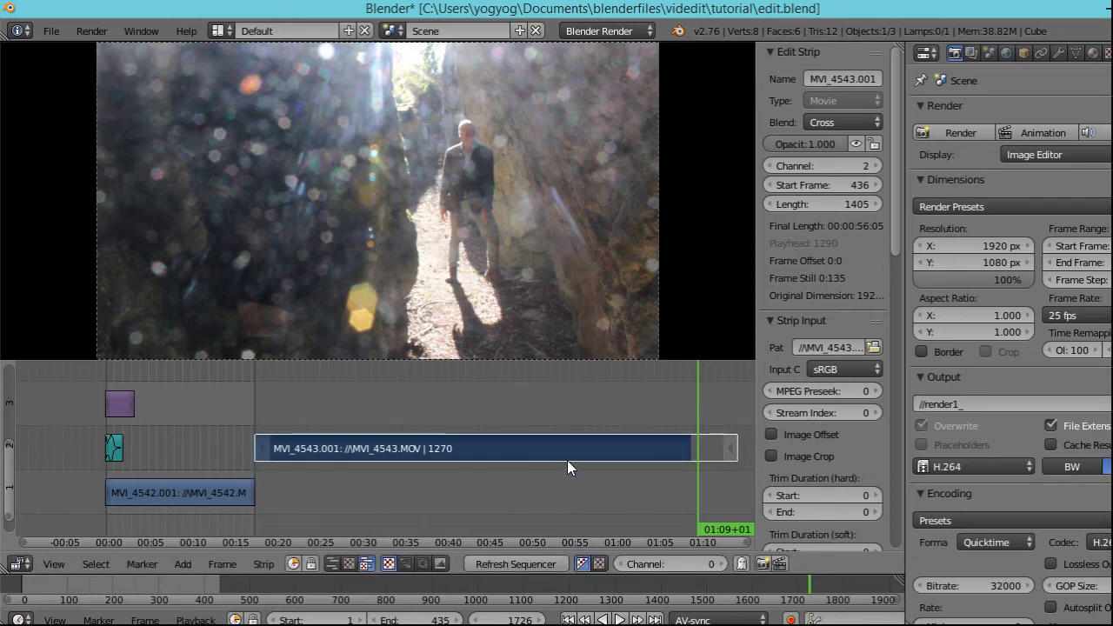
{"action": "type", "text": "g"}
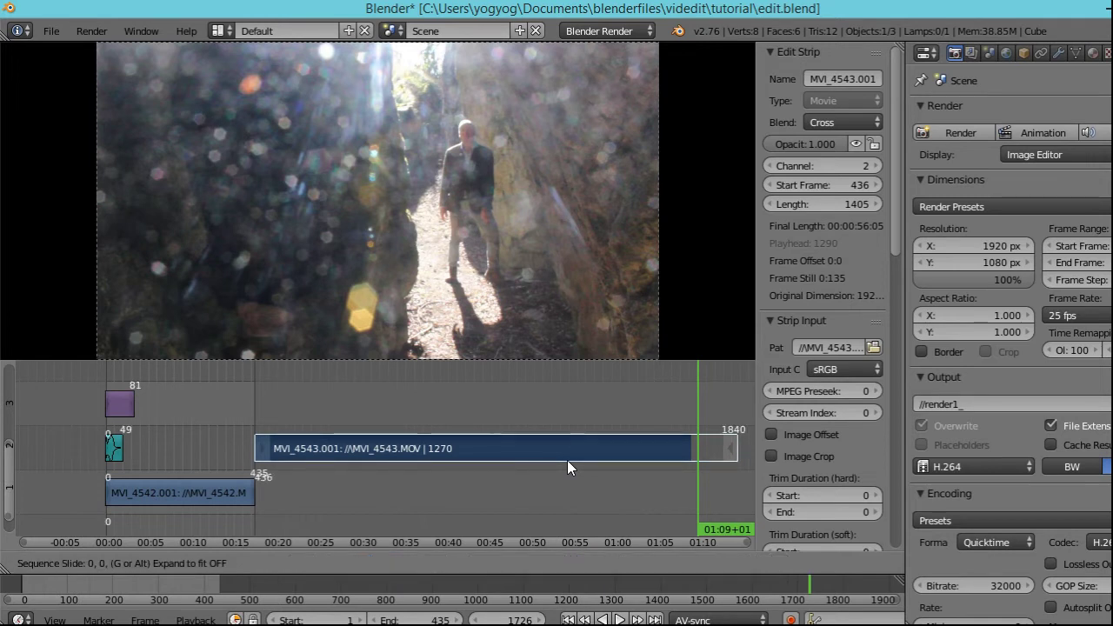
{"action": "type", "text": "-50"}
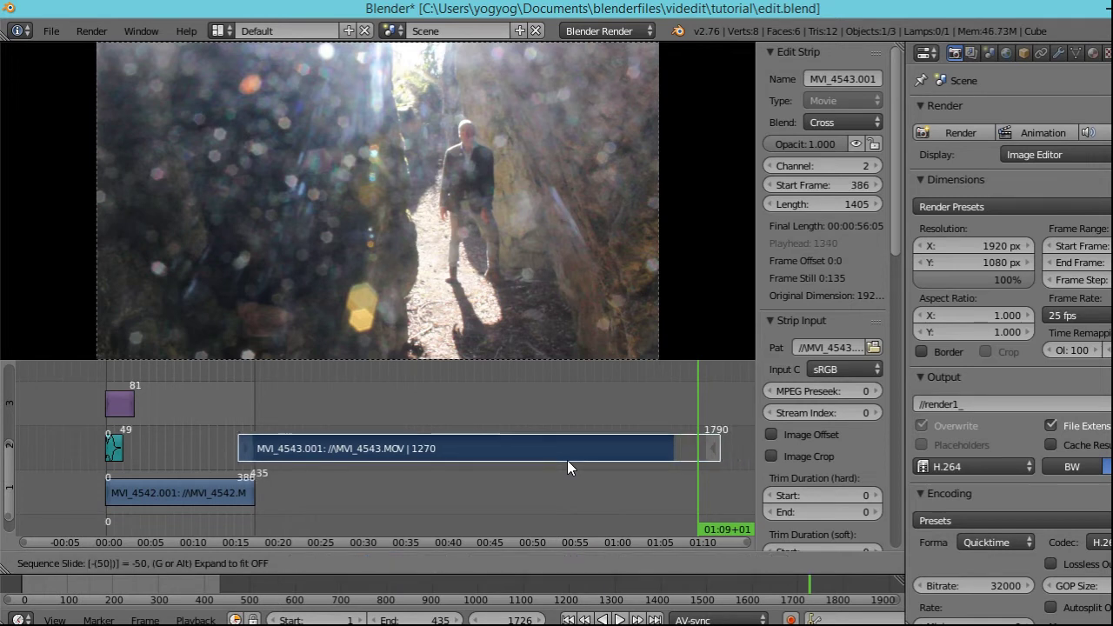
{"action": "key", "text": "Return"}
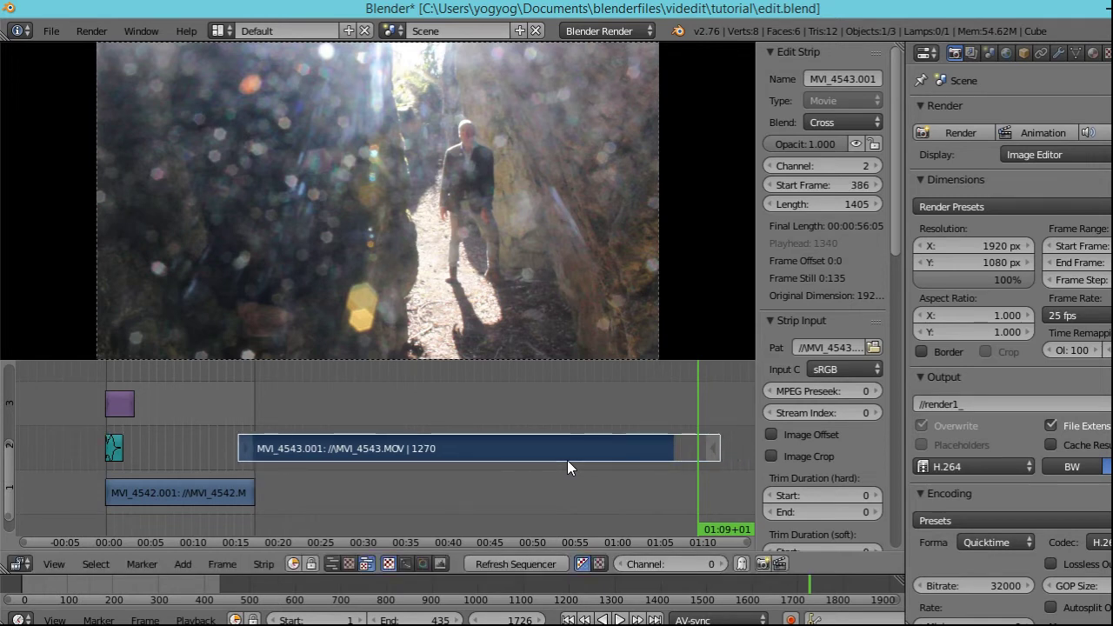
- Add a Cross effect strip from the MVI_4542.MOV strip to the MVI_4543.MOV strip
{"action": "right_click", "coordinate": [203, 492]}
{"action": "right_click", "coordinate": [286, 460]}
{"action": "right_click", "coordinate": [212, 490]}
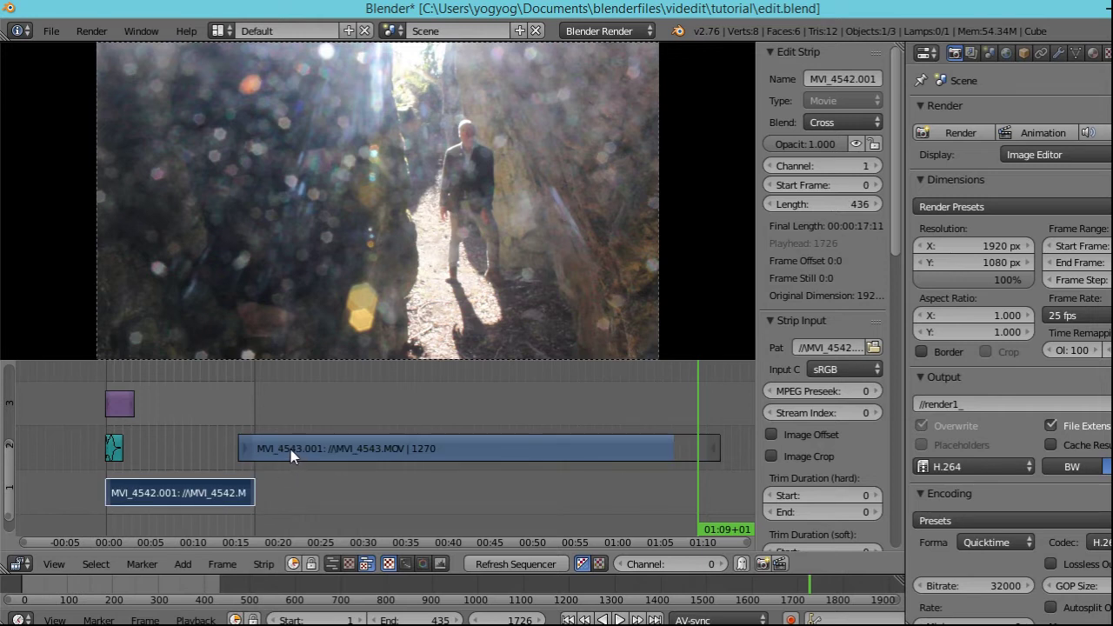
{"action": "right_click", "coordinate": [290, 449]}
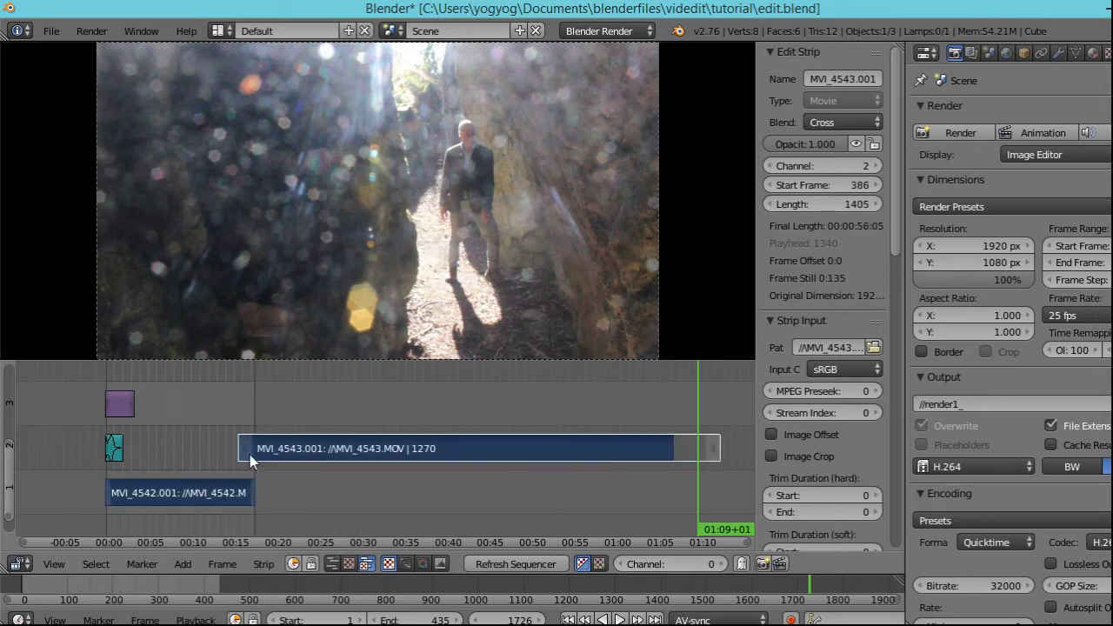
{"action": "key", "text": "shift+a"}
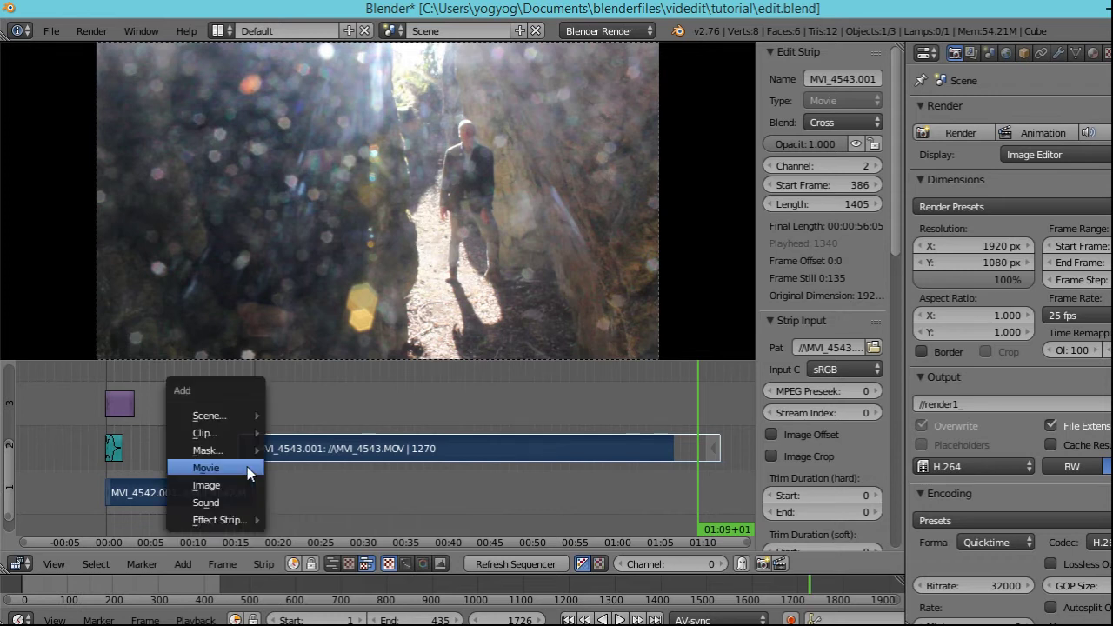
{"action": "mouse_move", "coordinate": [241, 520]}
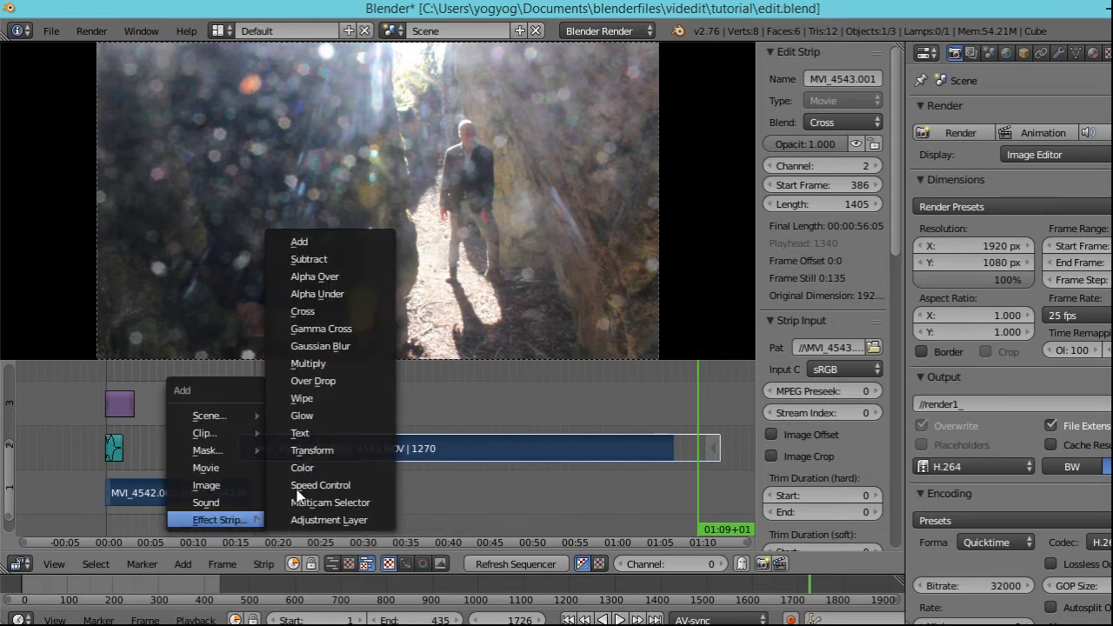
{"action": "left_click", "coordinate": [340, 314]}
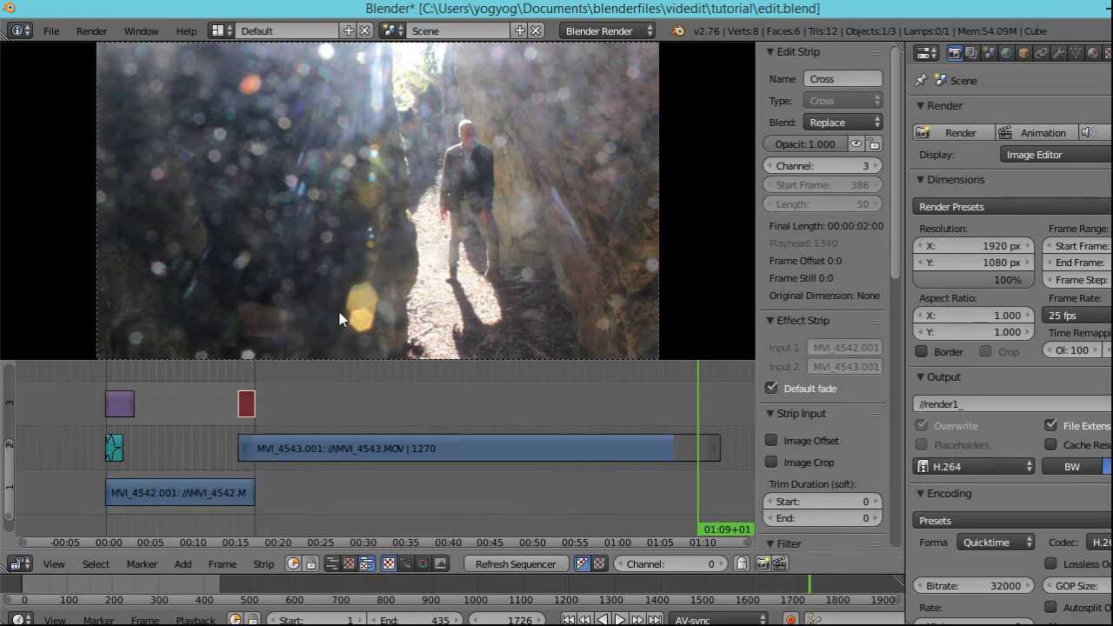
- Play back the Cross transition between the two clips from its first frame, and stop just past its end
{"action": "left_click", "coordinate": [235, 423]}
{"action": "key", "text": "alt+a"}
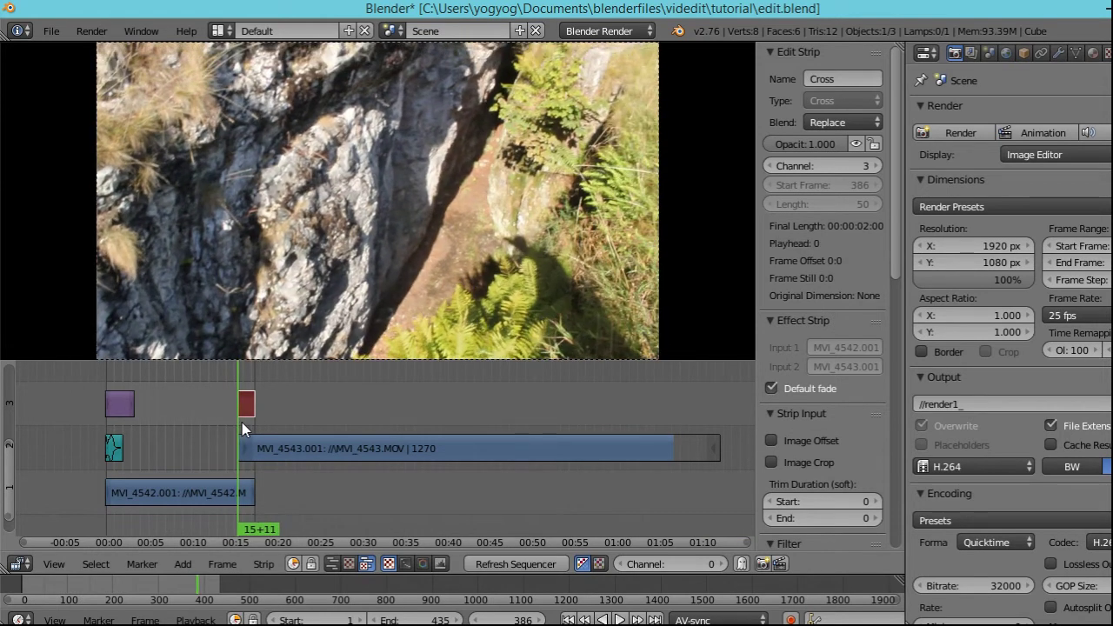
{"action": "key", "text": "alt+a"}
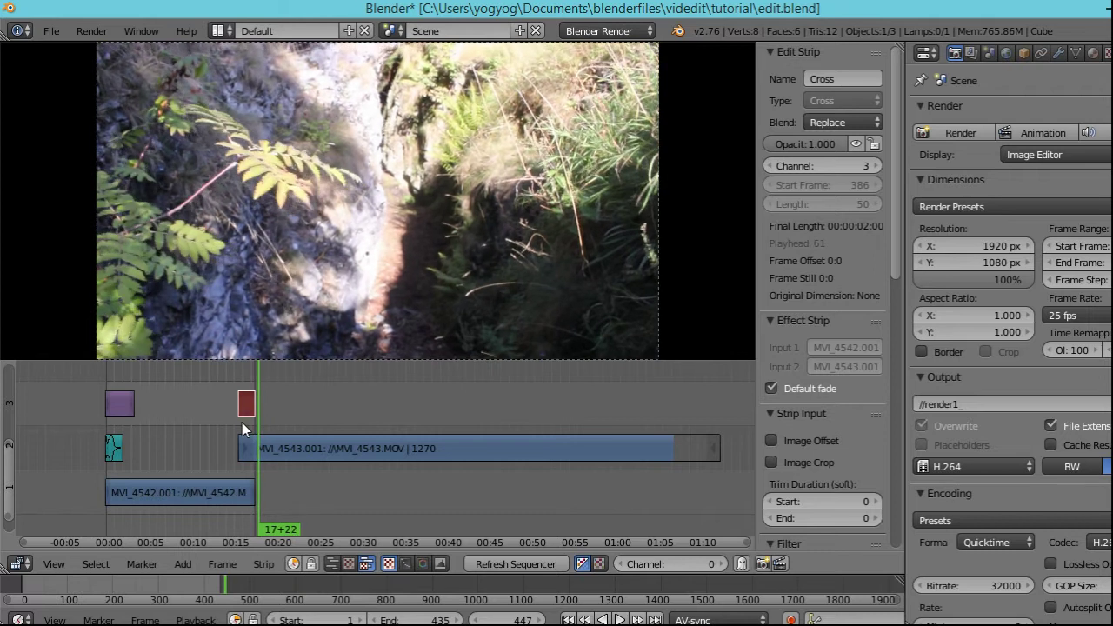
- Set the scene's end frame to 1790, matching the end of the MVI_4543.MOV strip
{"action": "left_click", "coordinate": [346, 425]}
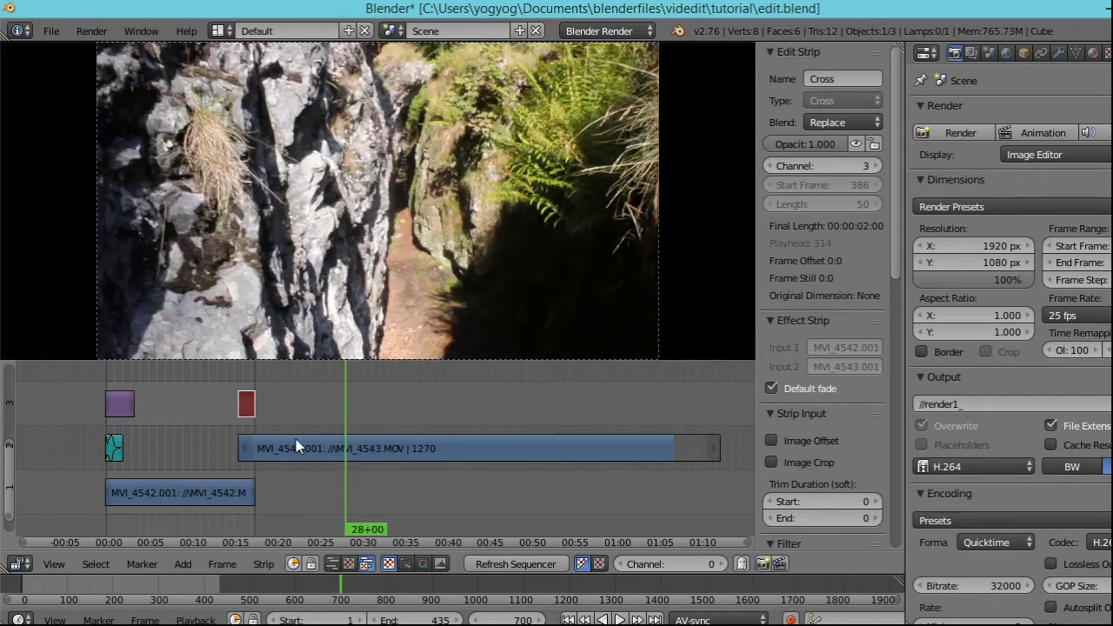
{"action": "left_click", "coordinate": [254, 423]}
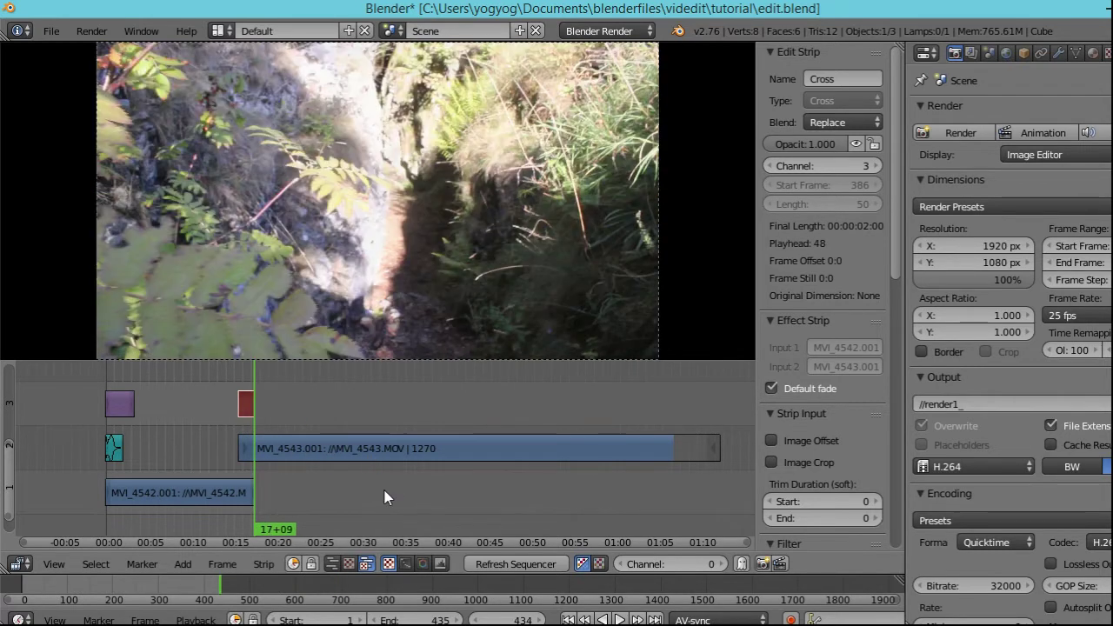
{"action": "left_click", "coordinate": [396, 578]}
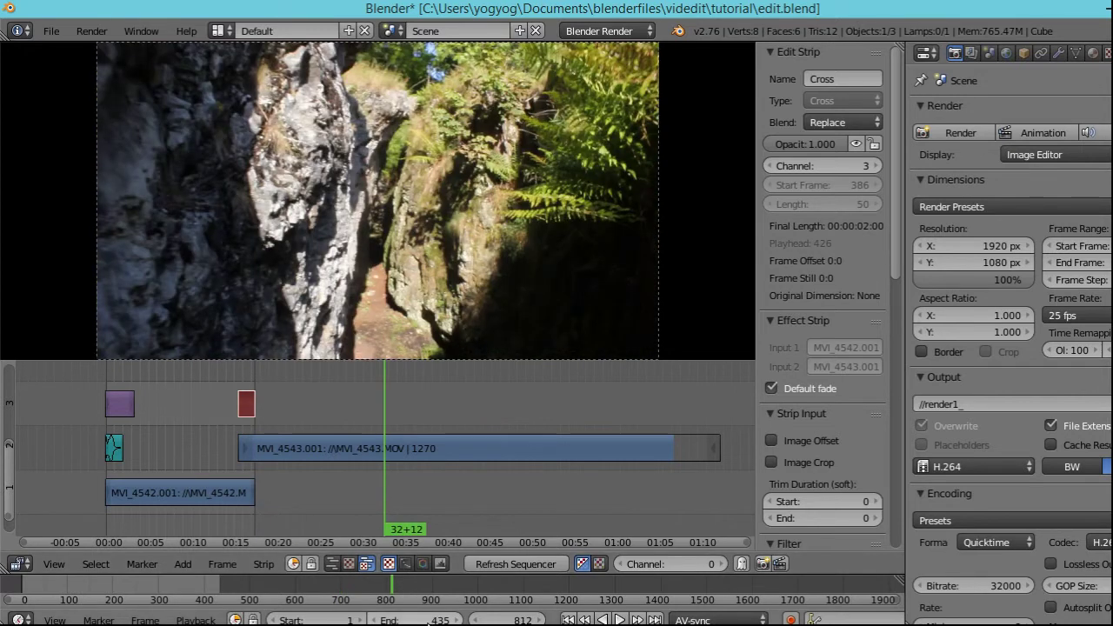
{"action": "right_click", "coordinate": [713, 449]}
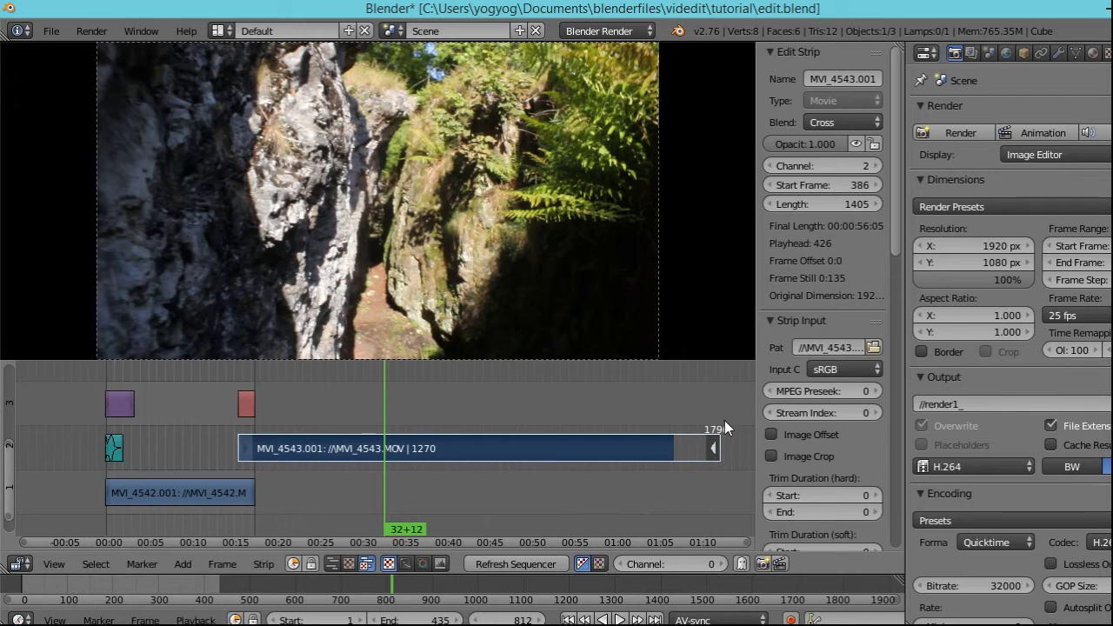
{"action": "left_click", "coordinate": [420, 620]}
{"action": "type", "text": "179"}
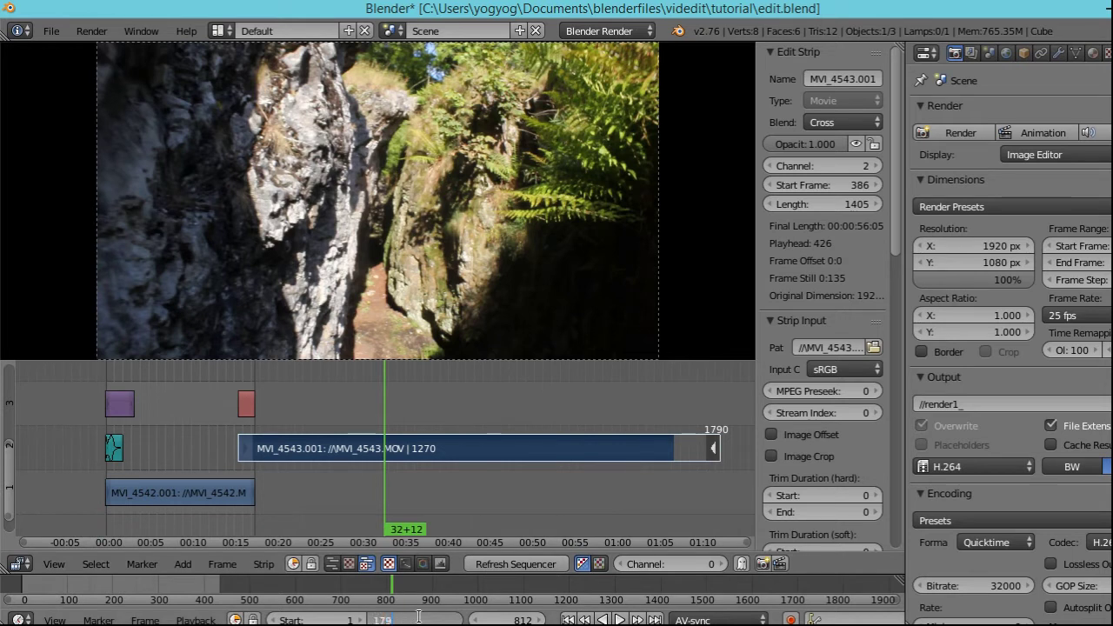
{"action": "type", "text": "0"}
{"action": "key", "text": "Return"}
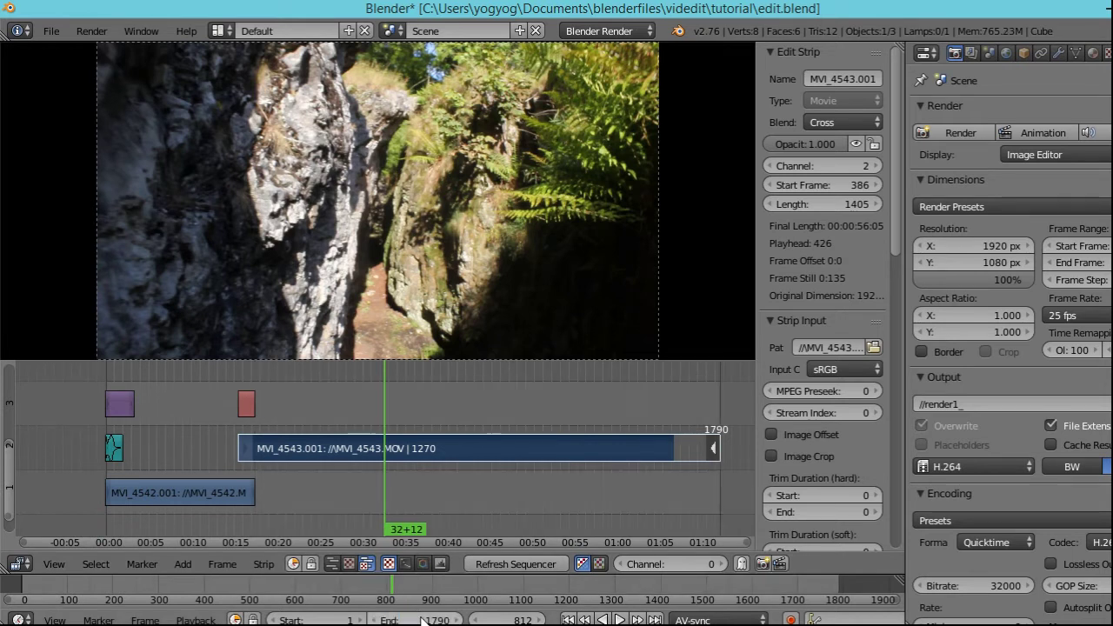
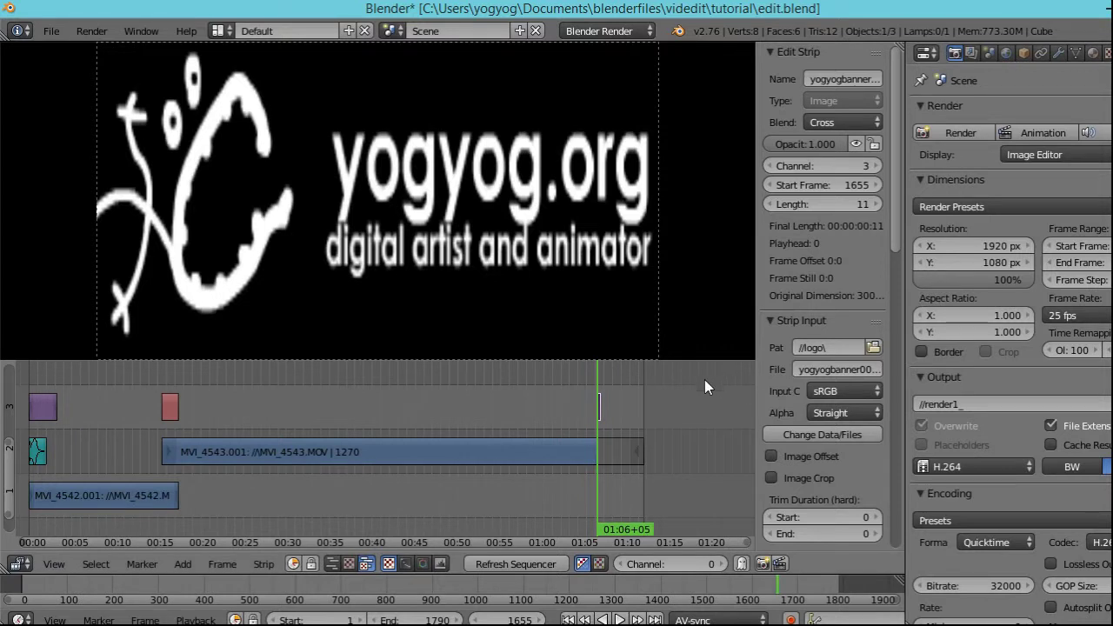
- Scrub through the logo image strip to frame 1665 and set its blend mode to Add
{"action": "middle_click_drag", "start_coordinate": [665, 422], "coordinate": [274, 424], "text": "ctrl"}
{"action": "left_click_drag", "start_coordinate": [212, 414], "coordinate": [253, 415]}
{"action": "scroll", "coordinate": [305, 425], "scroll_direction": "down", "scroll_amount": 3}
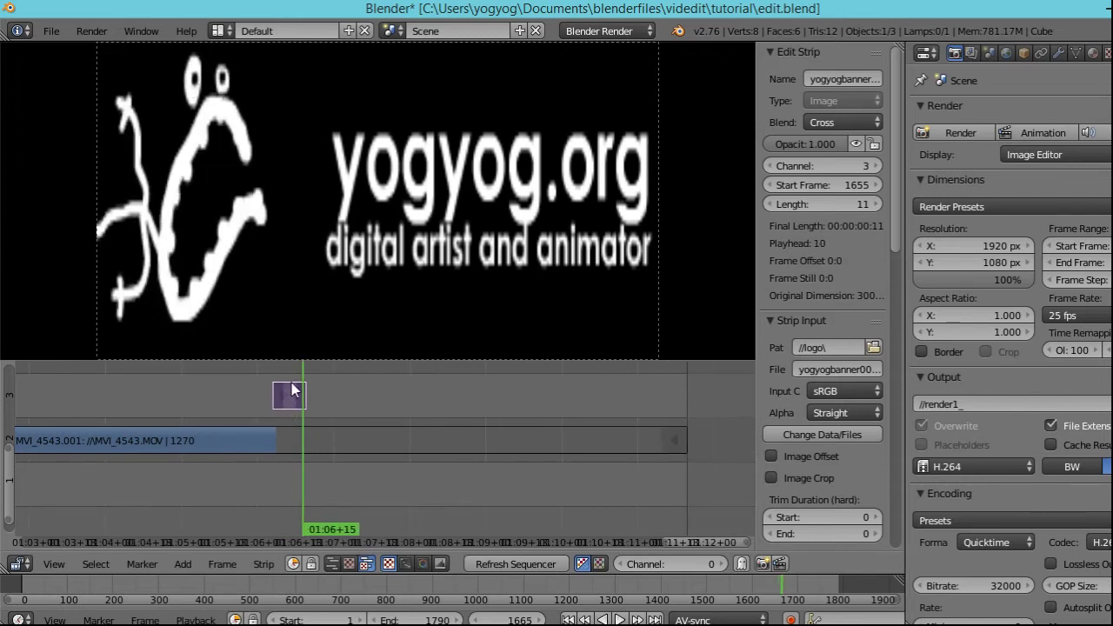
{"action": "scroll", "coordinate": [241, 226], "scroll_direction": "down", "scroll_amount": 1}
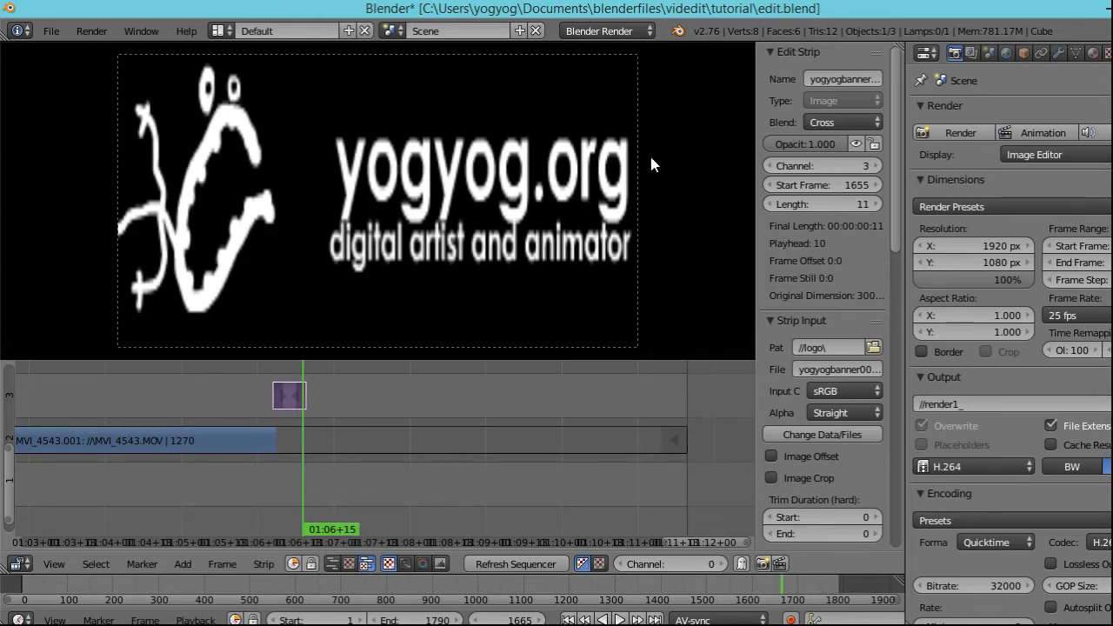
{"action": "left_click", "coordinate": [834, 123]}
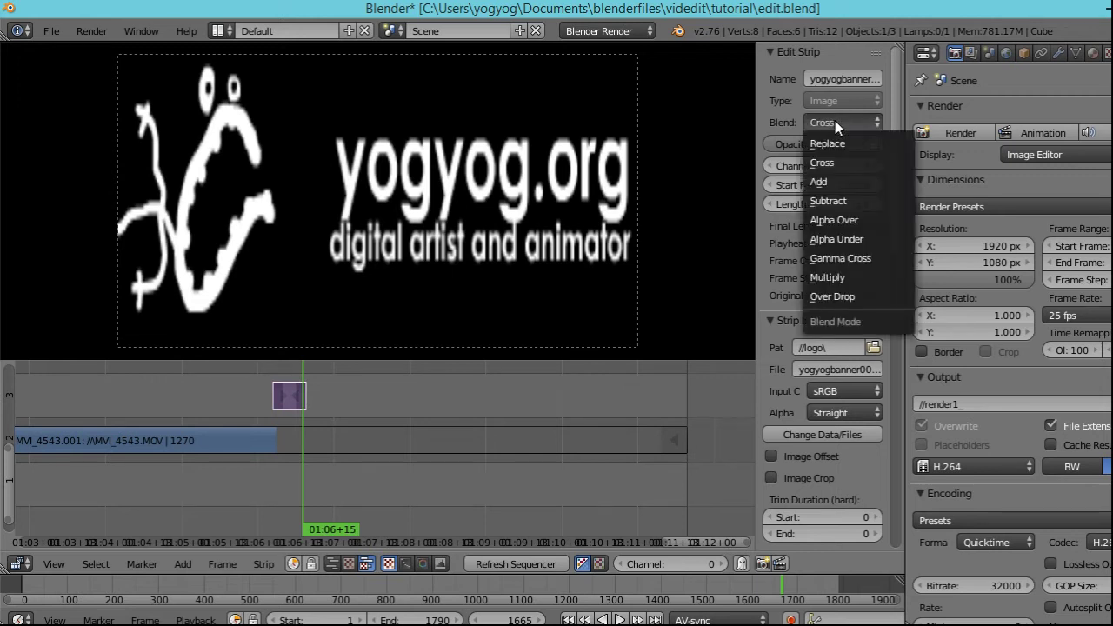
{"action": "left_click", "coordinate": [832, 183]}
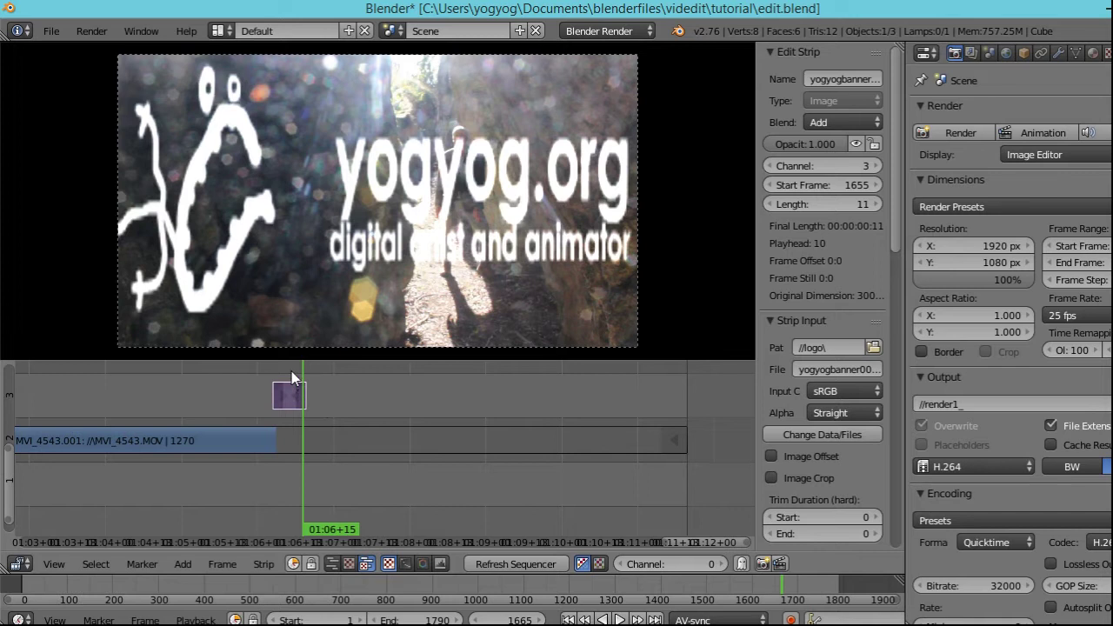
- Try the Multiply blend mode on the logo image strip and switch it back to Add
{"action": "left_click", "coordinate": [830, 121]}
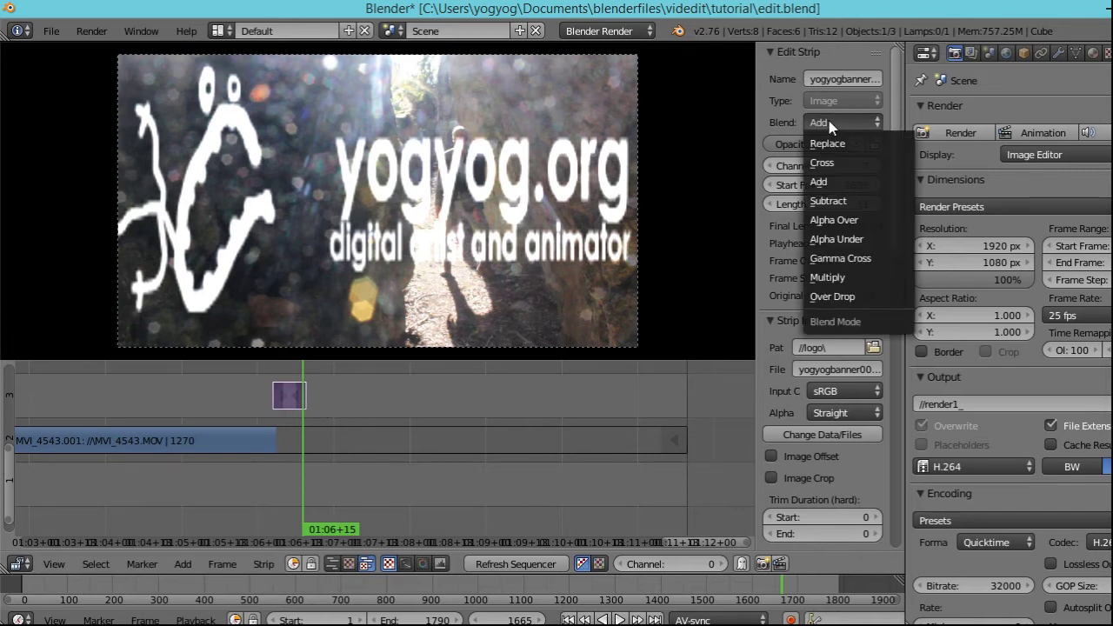
{"action": "left_click", "coordinate": [841, 279]}
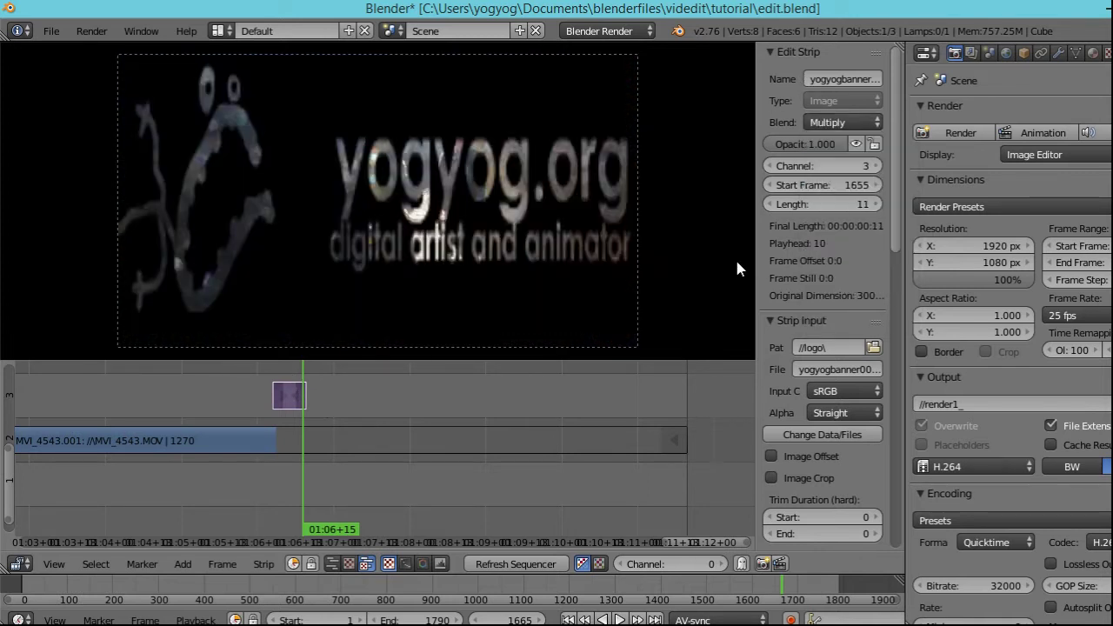
{"action": "left_click", "coordinate": [838, 123]}
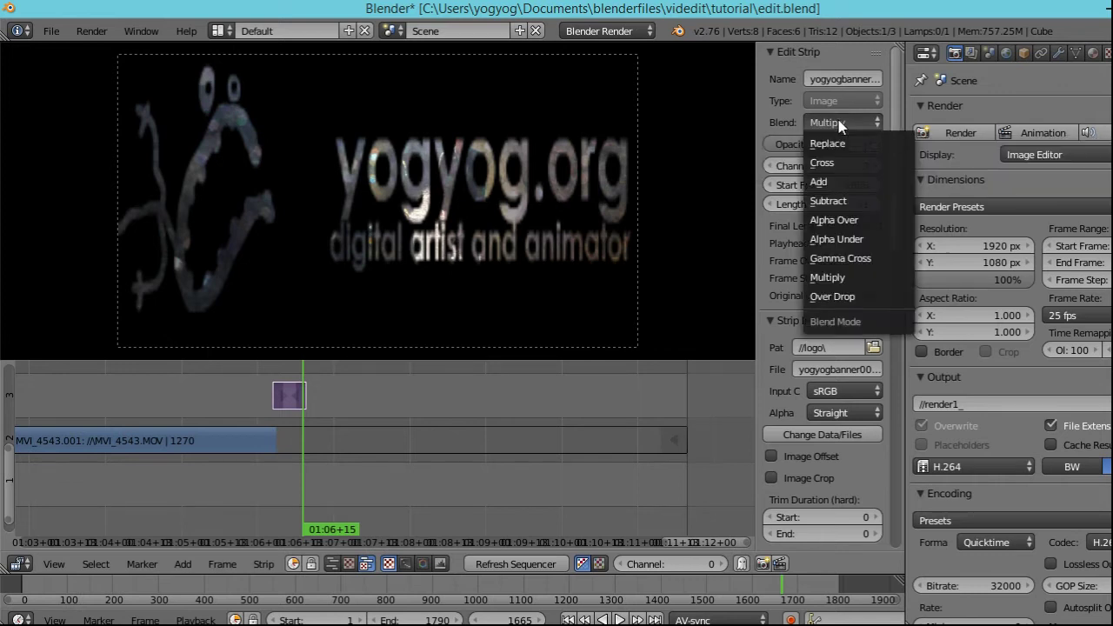
{"action": "left_click", "coordinate": [840, 181]}
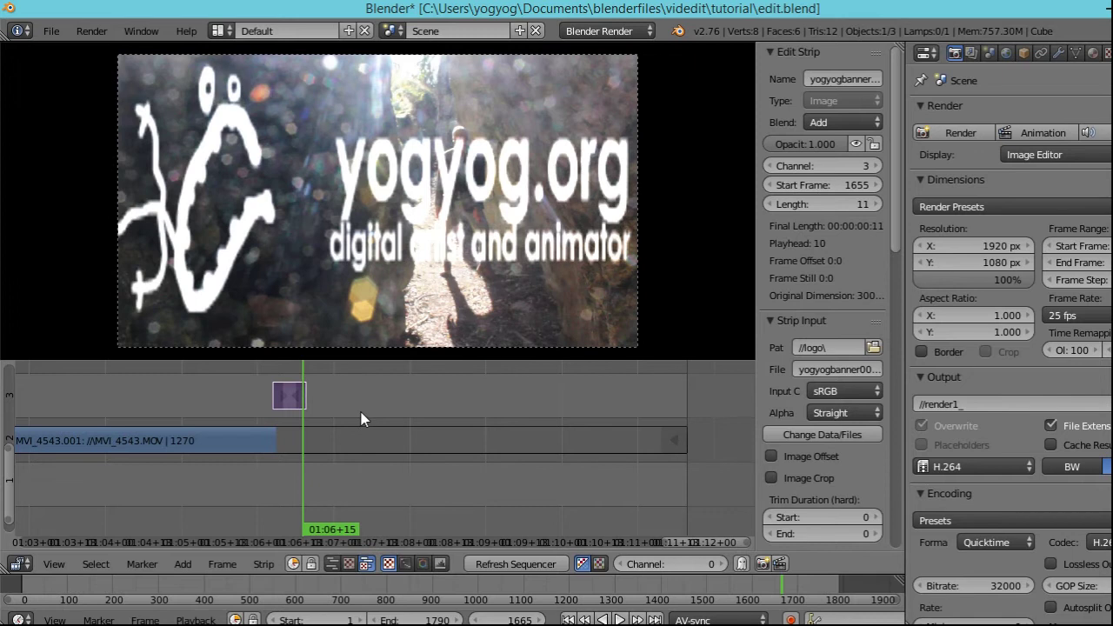
- Duplicate the logo image strip directly behind the original, starting at frame 1666, and step through the copy's first frames
{"action": "key", "text": "g"}
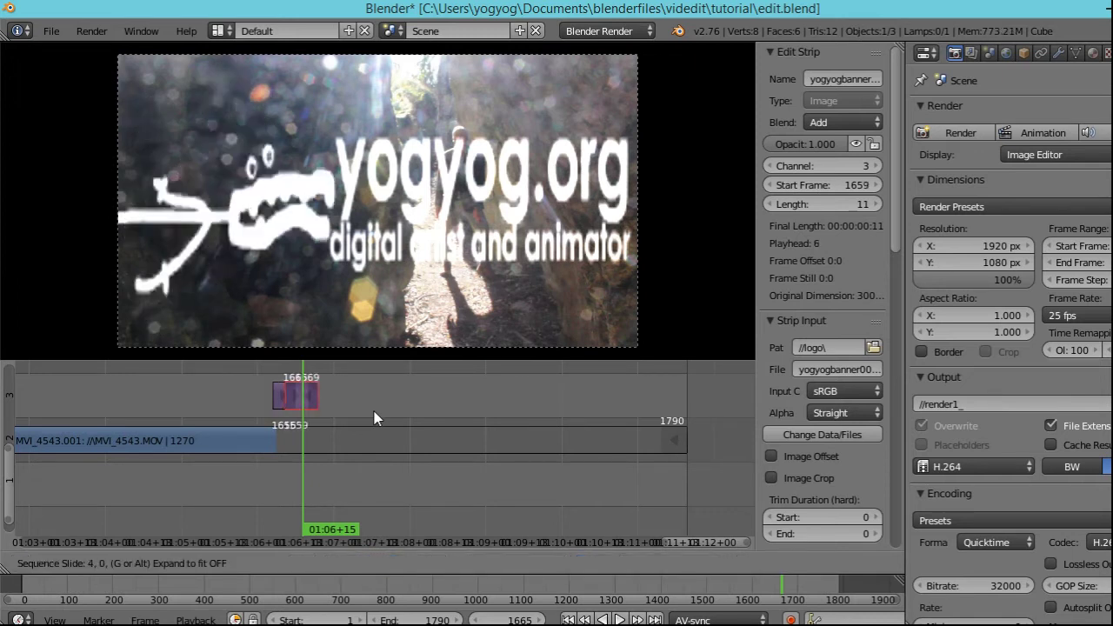
{"action": "left_click", "coordinate": [372, 412]}
{"action": "scroll", "coordinate": [360, 411], "scroll_direction": "up", "scroll_amount": 2}
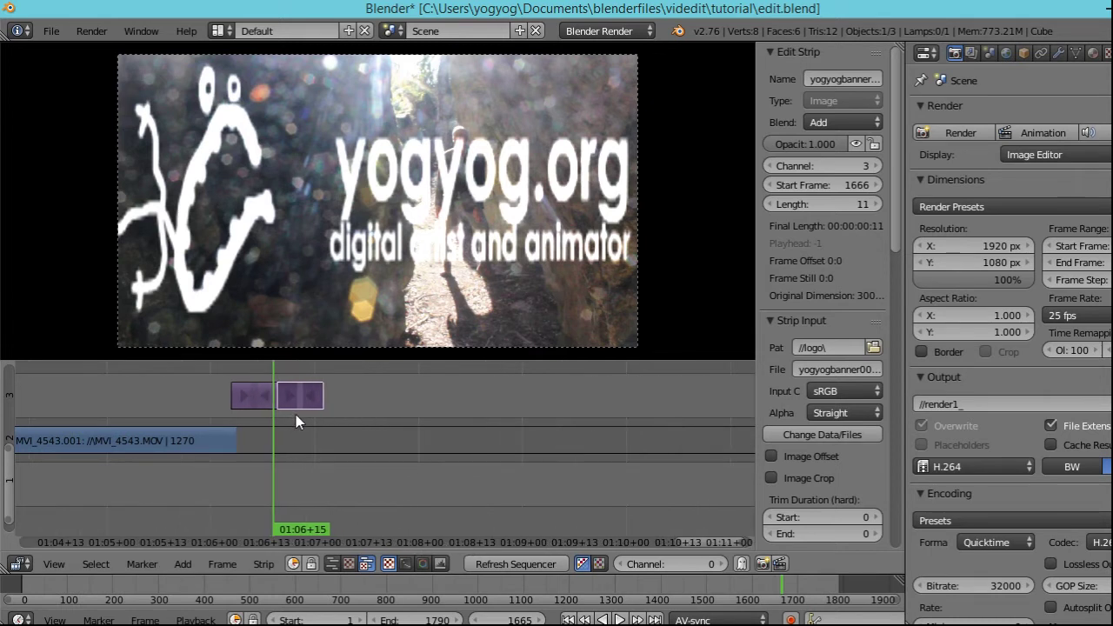
{"action": "key", "text": "Right"}
{"action": "key", "text": "Right"}
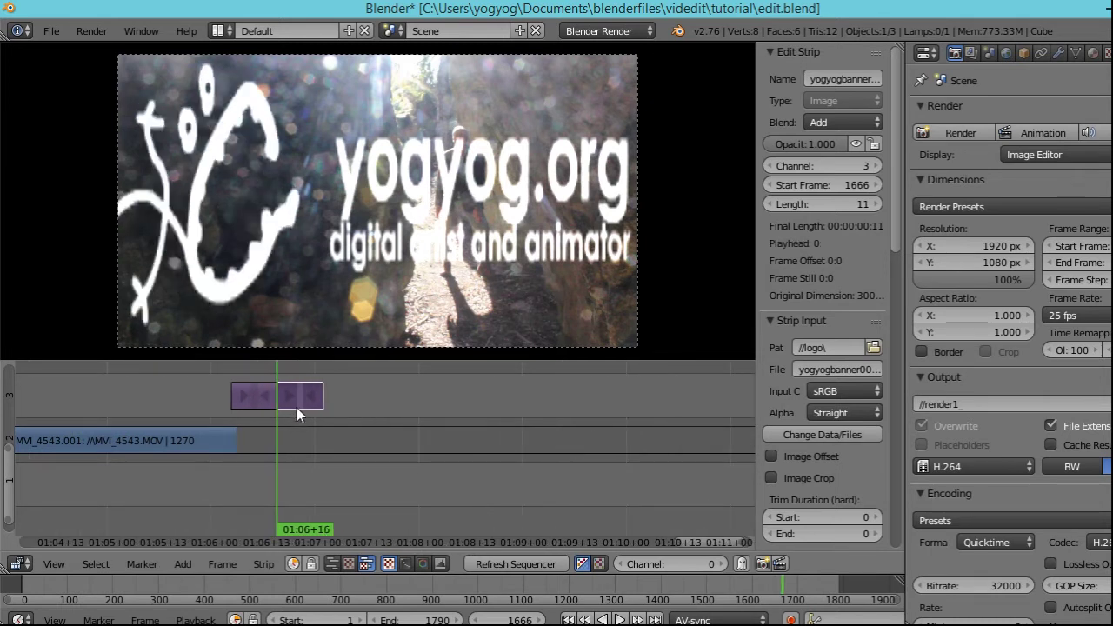
{"action": "key", "text": "Right"}
{"action": "key", "text": "Right"}
{"action": "key", "text": "Right"}
{"action": "key", "text": "Right"}
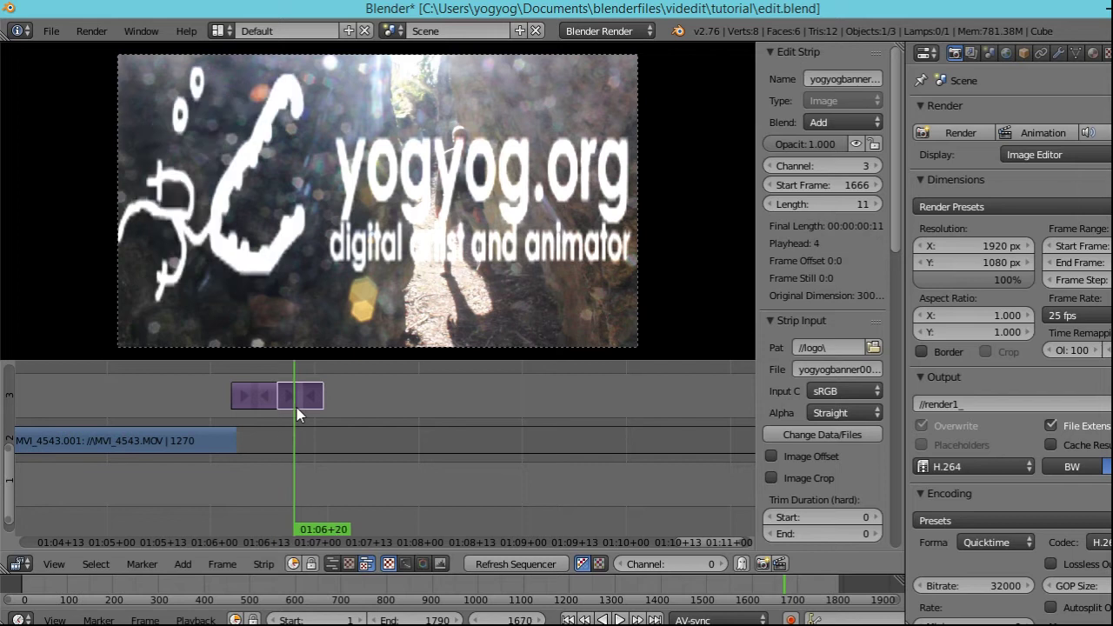
- Add two more copies of the logo image strip end to end, starting at frames 1677 and 1688
{"action": "key", "text": "g"}
{"action": "key", "text": "7"}
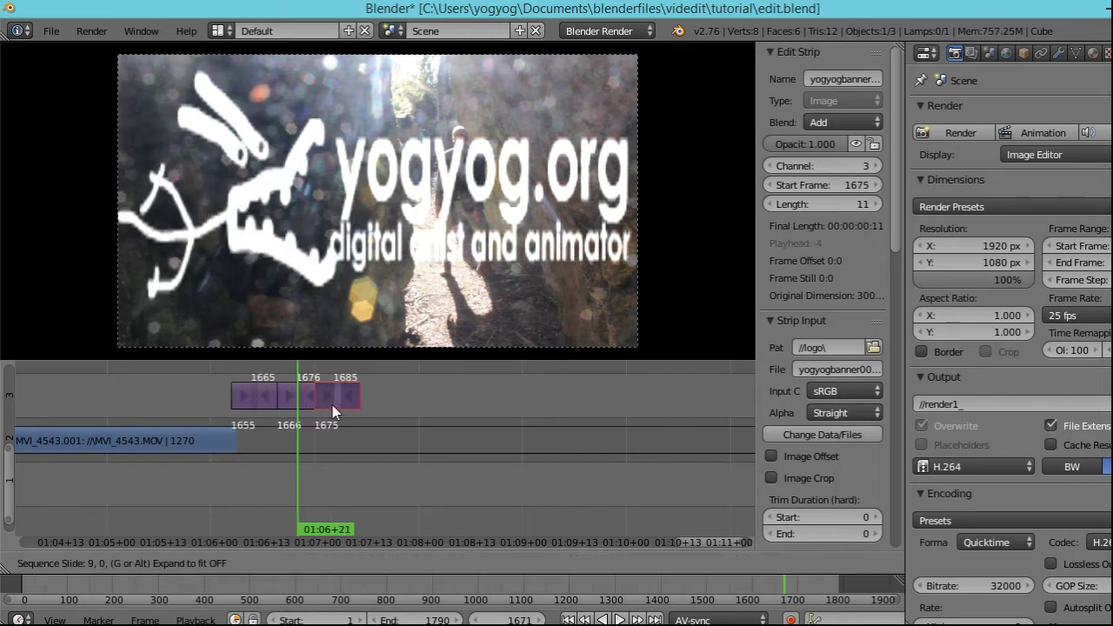
{"action": "mouse_move", "coordinate": [321, 395]}
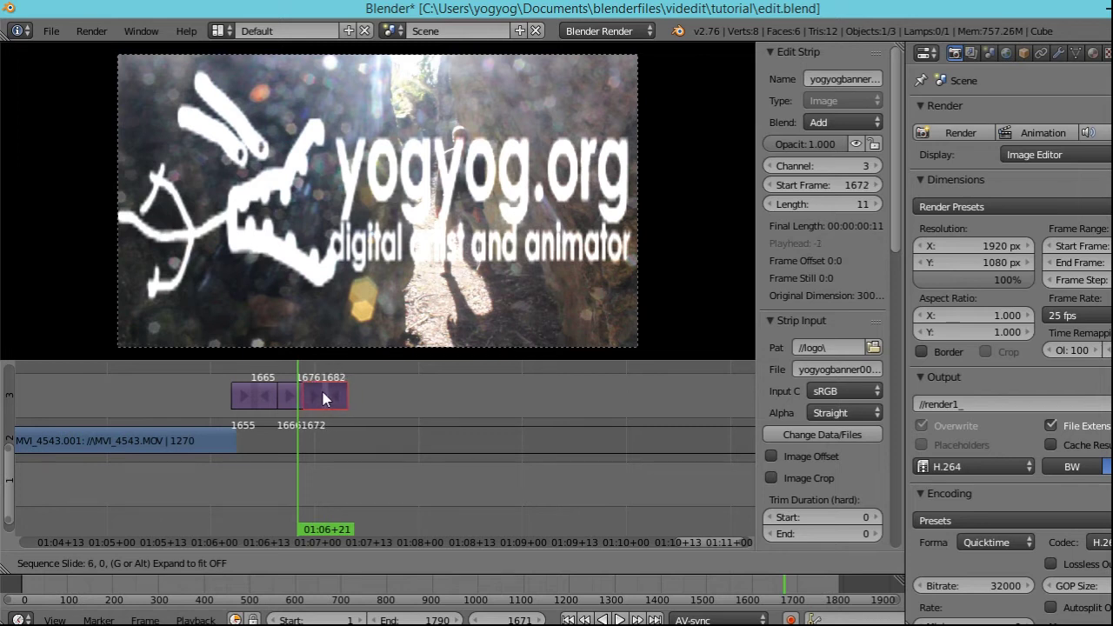
{"action": "left_click", "coordinate": [321, 397]}
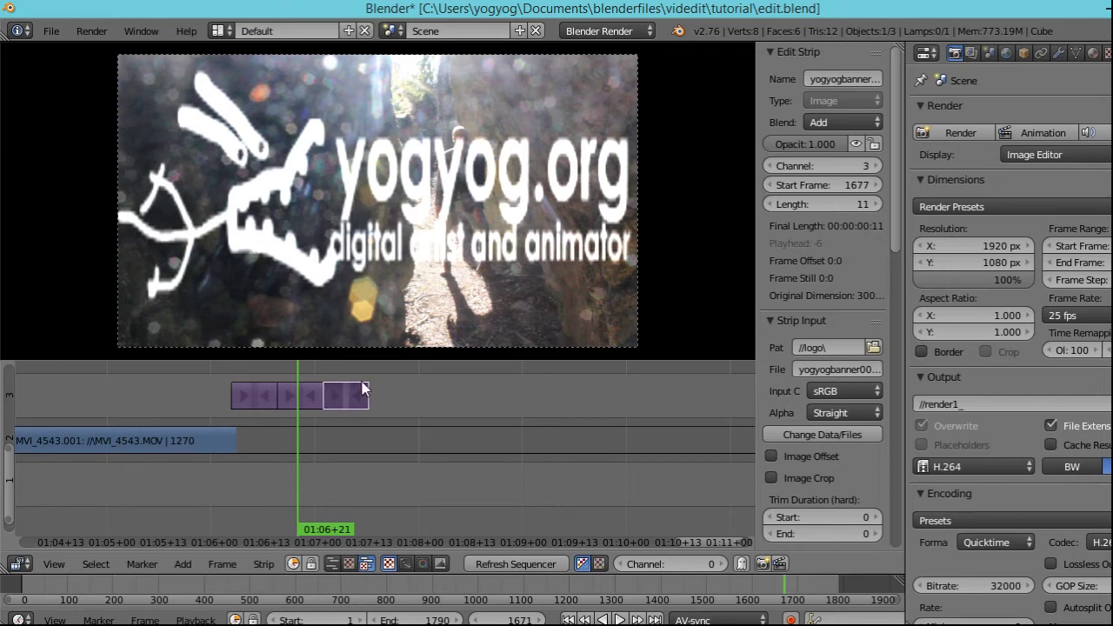
{"action": "key", "text": "g"}
{"action": "left_click", "coordinate": [384, 399]}
- Duplicate the group of four logo strips twice in channel 3, offsetting each set of copies by 44 frames
{"action": "scroll", "coordinate": [415, 396], "scroll_direction": "down", "scroll_amount": 3}
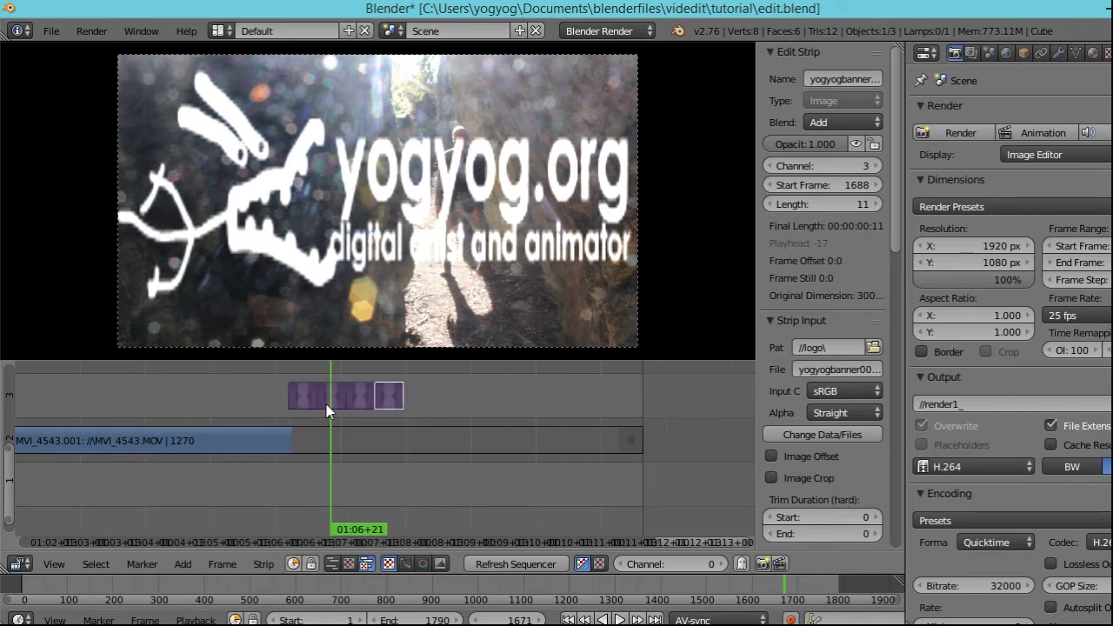
{"action": "key", "text": "g"}
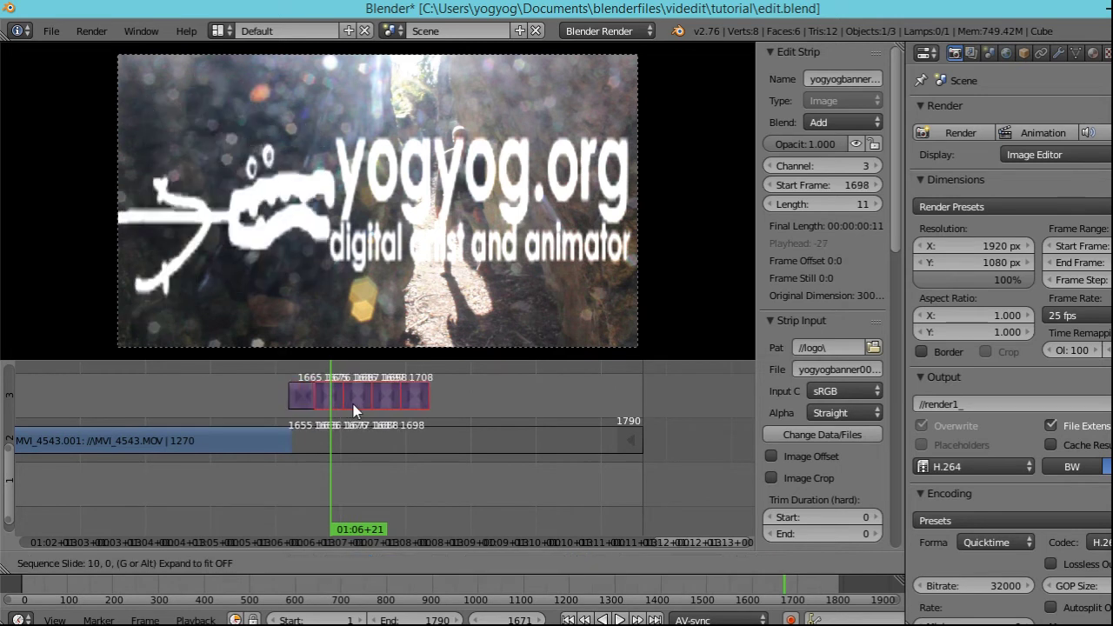
{"action": "type", "text": "44"}
{"action": "key", "text": "Return"}
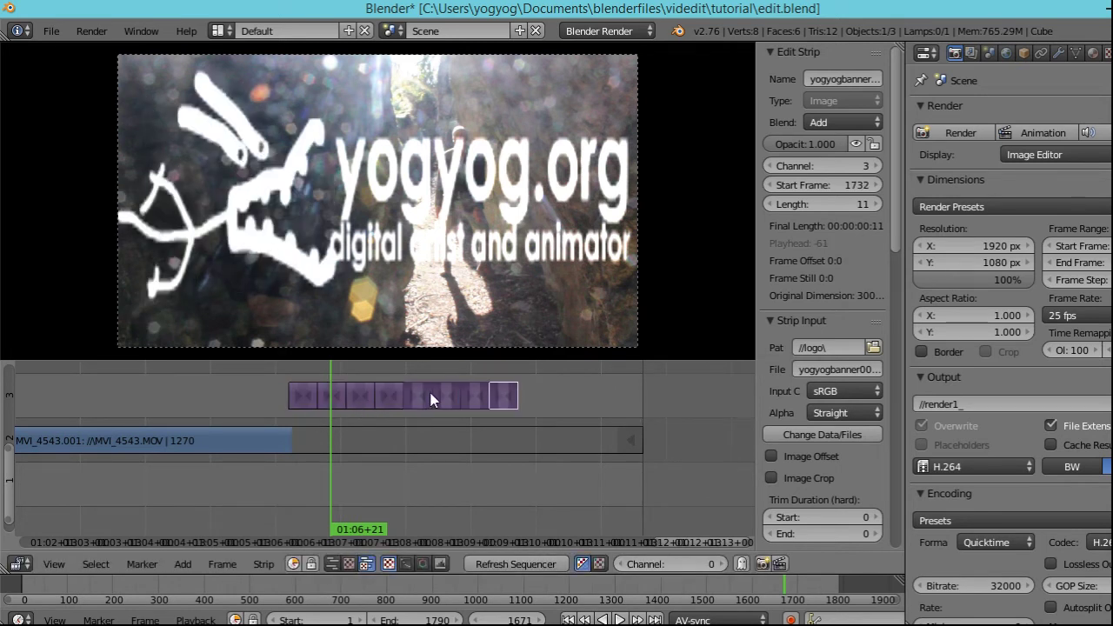
{"action": "key", "text": "shift+d"}
{"action": "type", "text": "44"}
{"action": "key", "text": "Return"}
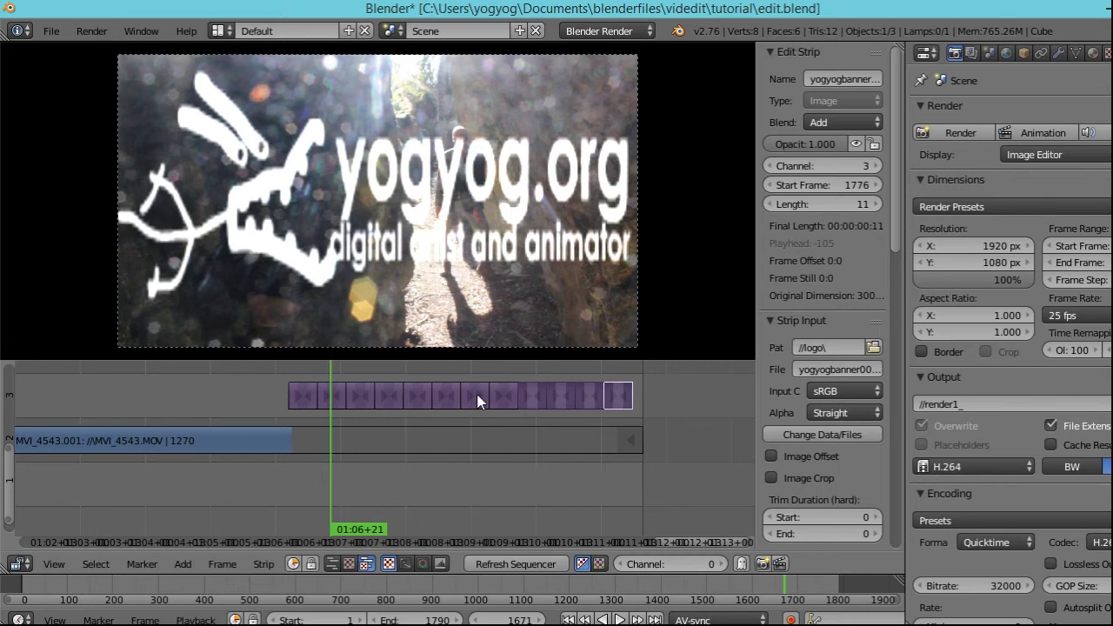
- Set the scene's end frame to 1786, matching the end of the last logo strip
{"action": "left_click", "coordinate": [624, 396]}
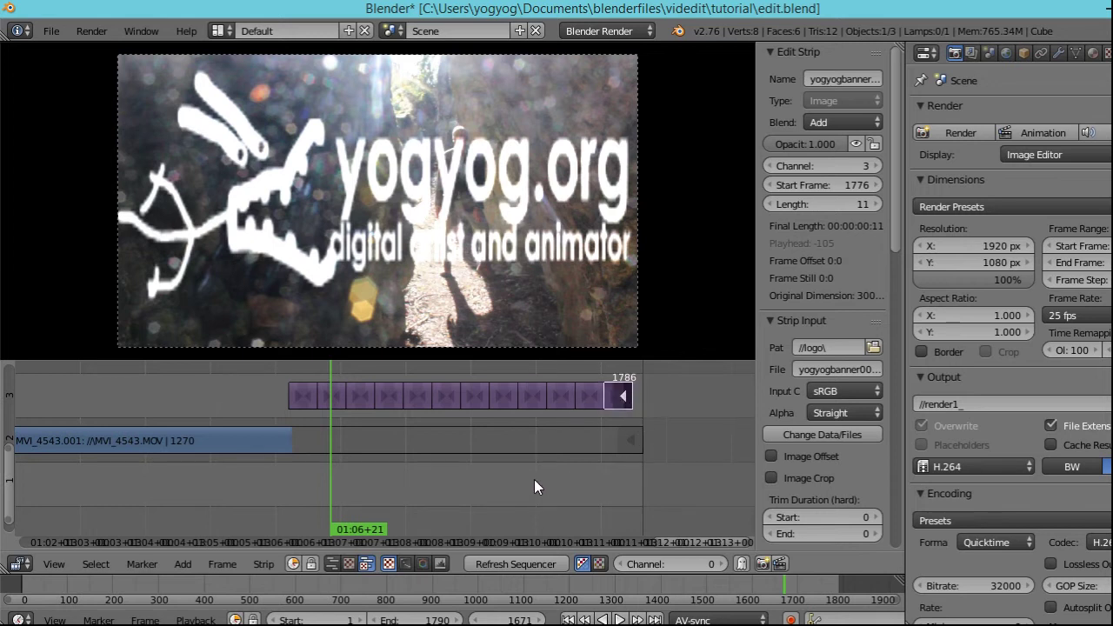
{"action": "left_click", "coordinate": [415, 620]}
{"action": "type", "text": "1"}
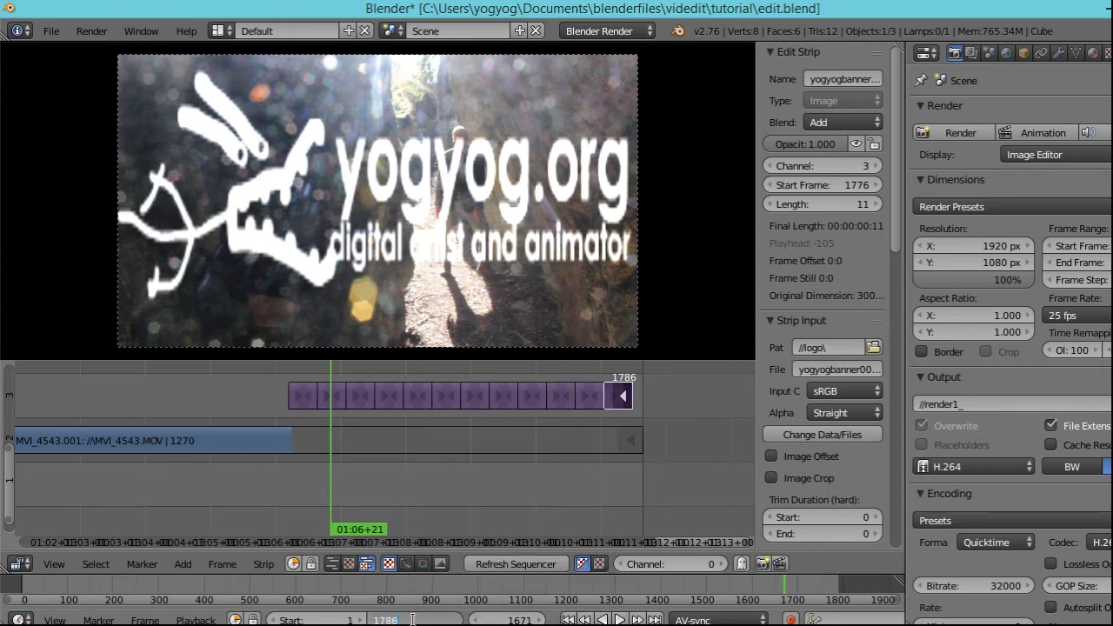
{"action": "type", "text": "786"}
{"action": "key", "text": "Return"}
- Play back the edit from the opening title, skip ahead to the closing logo strips, and play and stop there
{"action": "scroll", "coordinate": [408, 452], "scroll_direction": "down", "scroll_amount": 3}
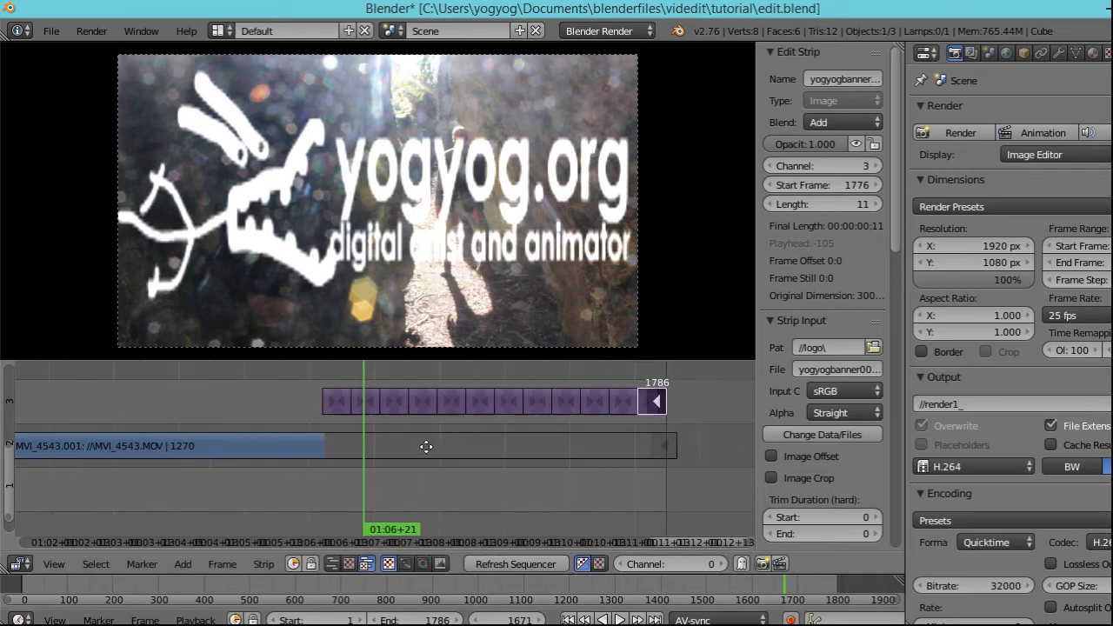
{"action": "middle_click_drag", "start_coordinate": [242, 439], "coordinate": [410, 449]}
{"action": "scroll", "coordinate": [385, 452], "scroll_direction": "down", "scroll_amount": 4}
{"action": "scroll", "coordinate": [292, 449], "scroll_direction": "down", "scroll_amount": 5}
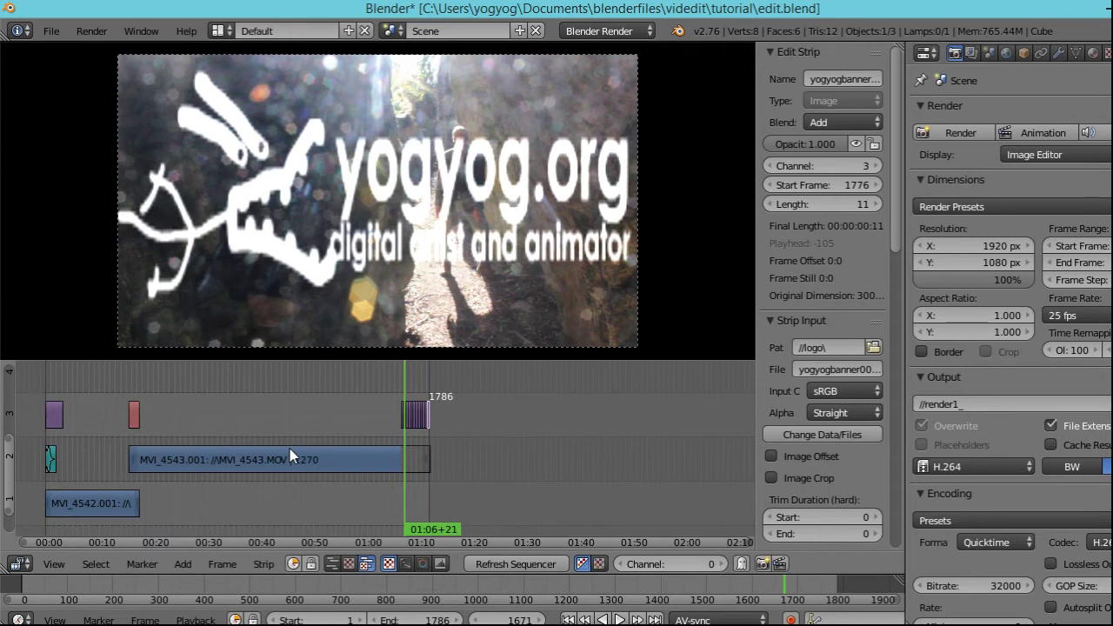
{"action": "scroll", "coordinate": [173, 416], "scroll_direction": "left", "scroll_amount": 3, "text": "ctrl"}
{"action": "left_click", "coordinate": [175, 397]}
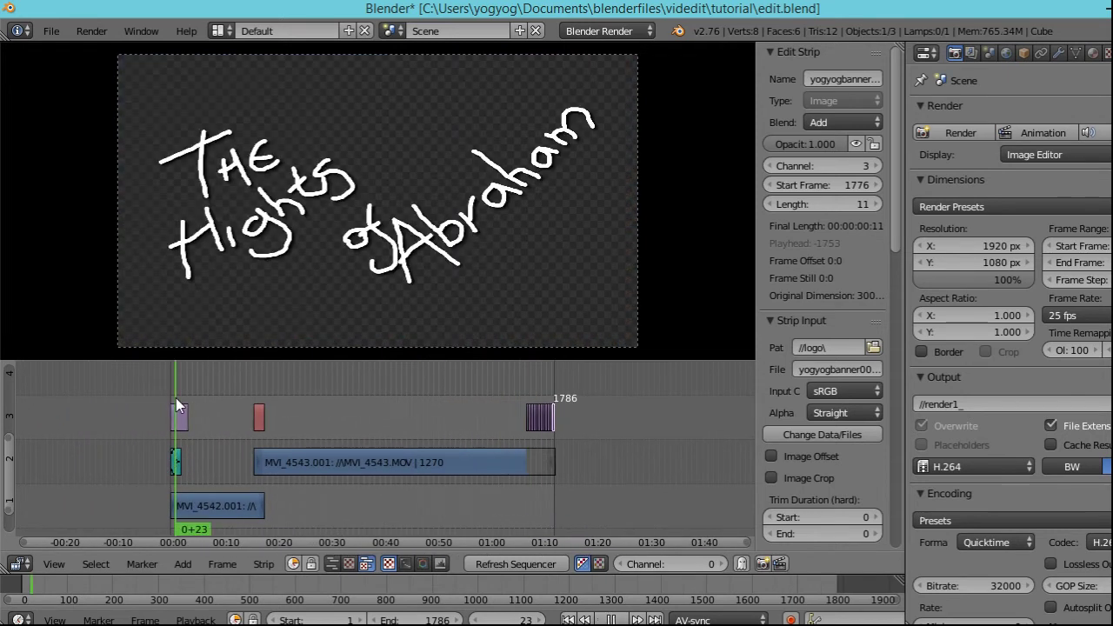
{"action": "key", "text": "alt+a"}
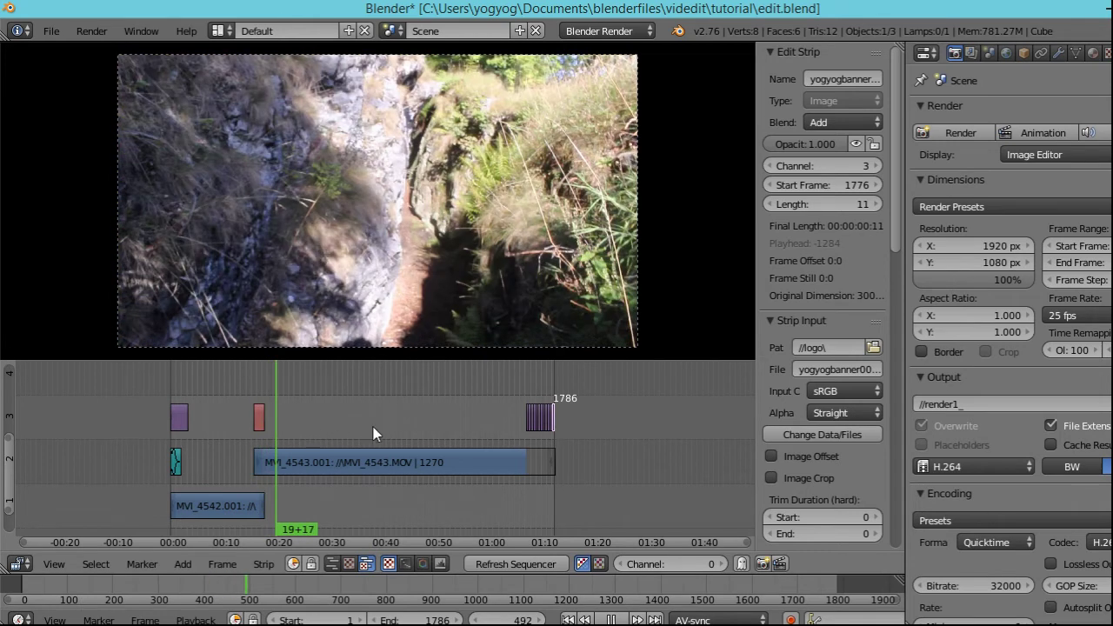
{"action": "left_click", "coordinate": [373, 427]}
{"action": "left_click", "coordinate": [492, 429]}
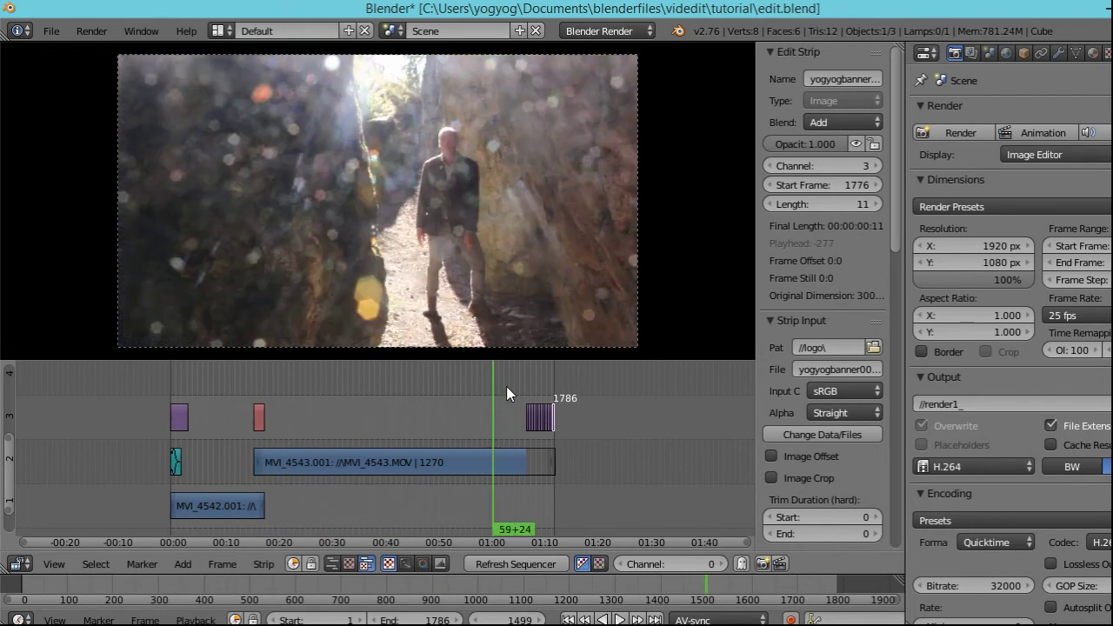
{"action": "left_click", "coordinate": [528, 392]}
{"action": "key", "text": "alt+a"}
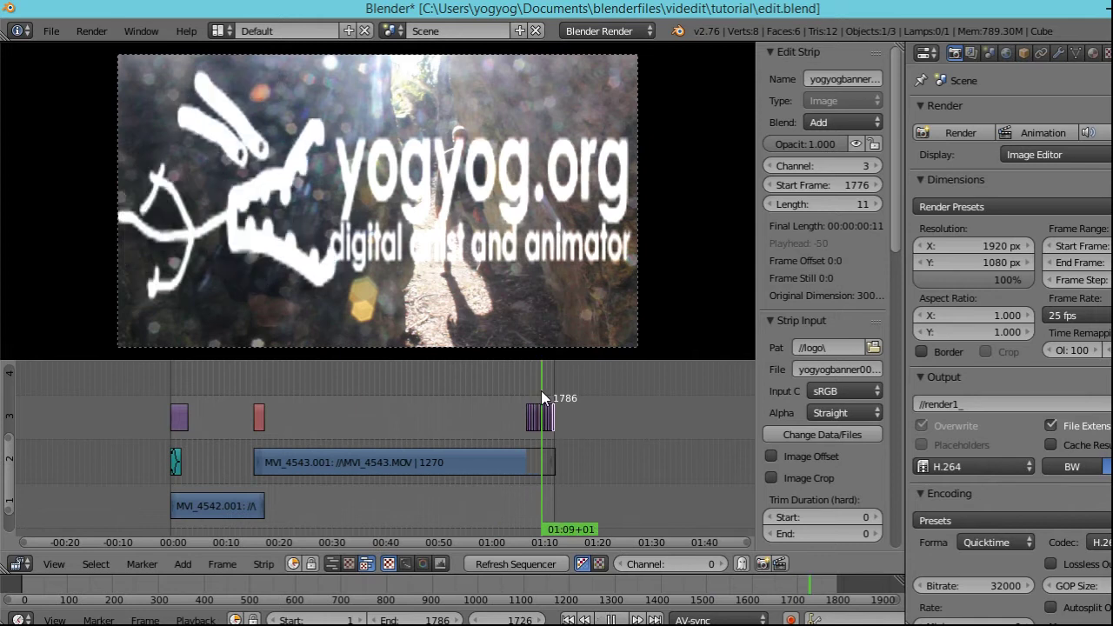
{"action": "key", "text": "alt+a"}
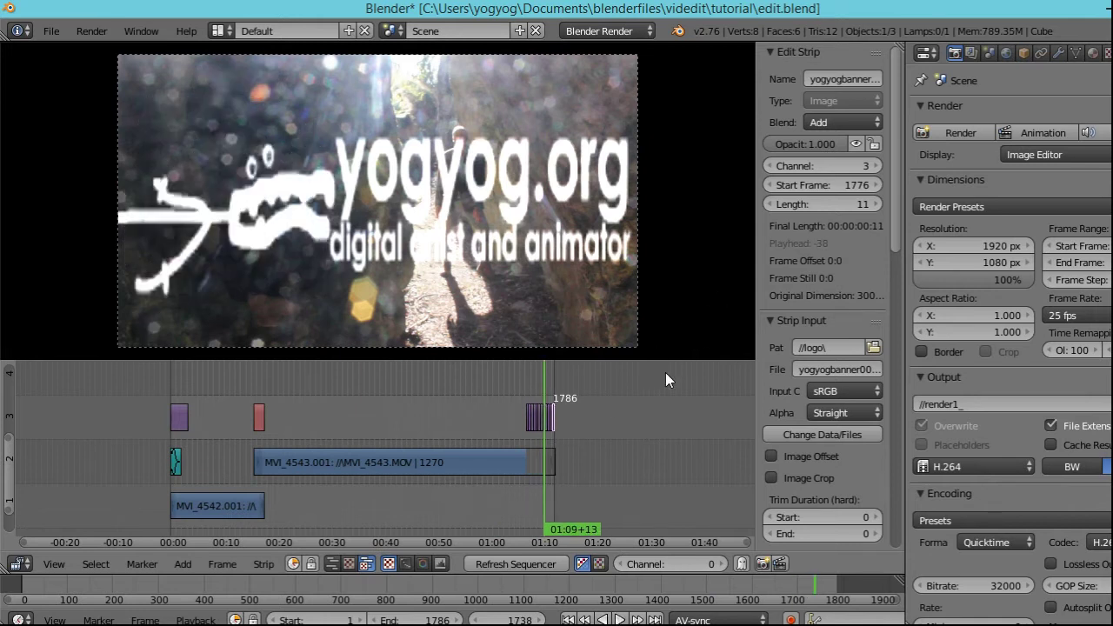
- Render the finished sequence as an animation and save the project file while the render runs
{"action": "left_click", "coordinate": [1039, 133]}
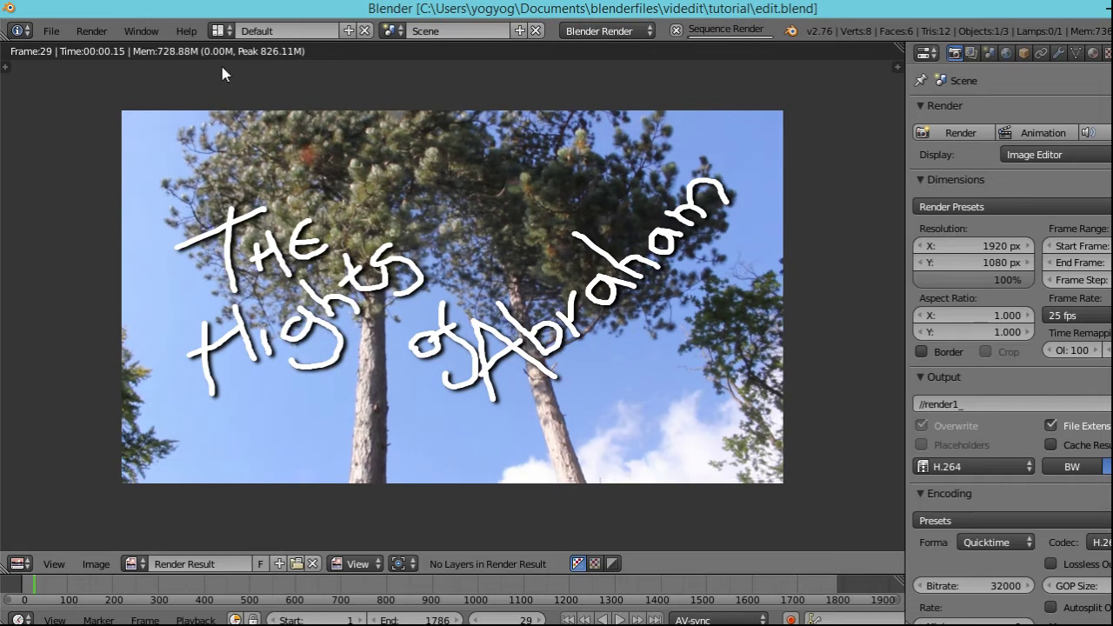
{"action": "left_click", "coordinate": [52, 31]}
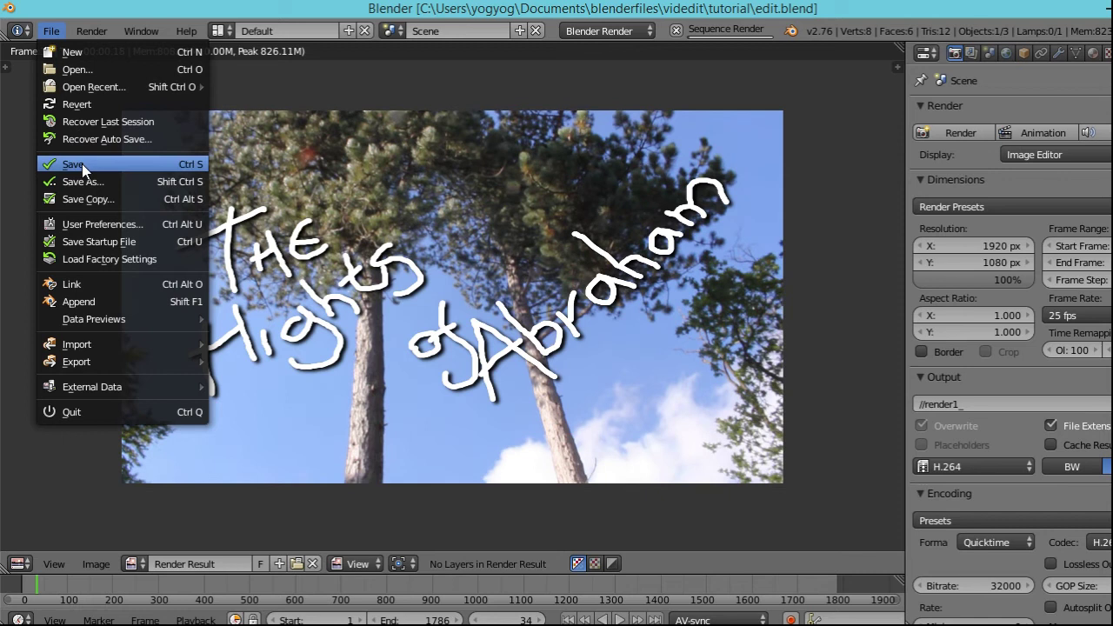
{"action": "left_click", "coordinate": [82, 163]}
{"action": "left_click", "coordinate": [51, 31]}
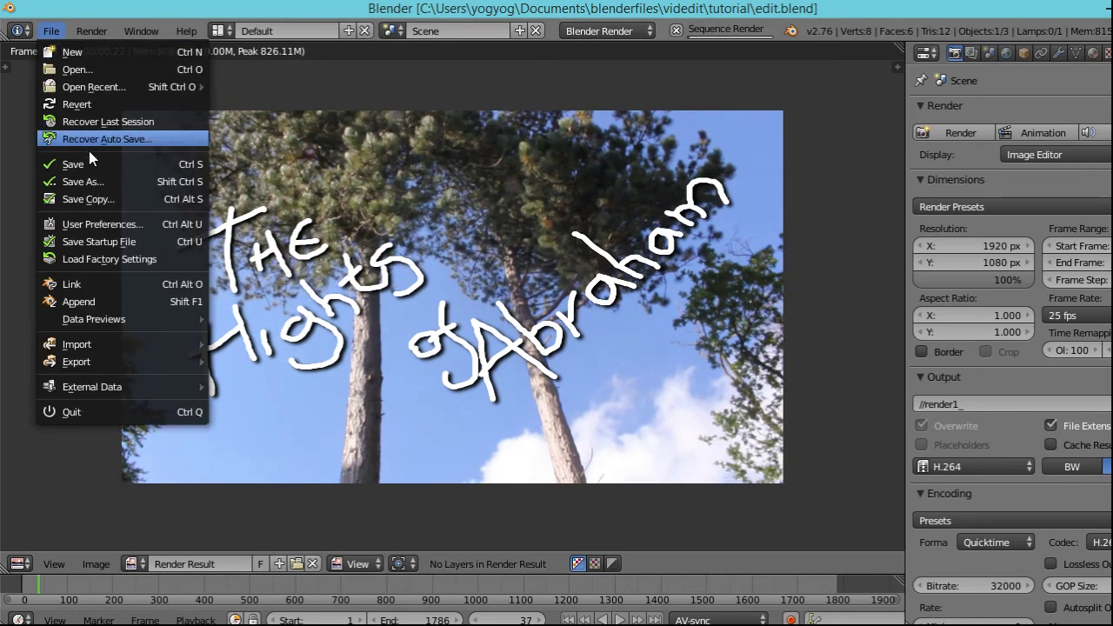
{"action": "left_click", "coordinate": [192, 166]}
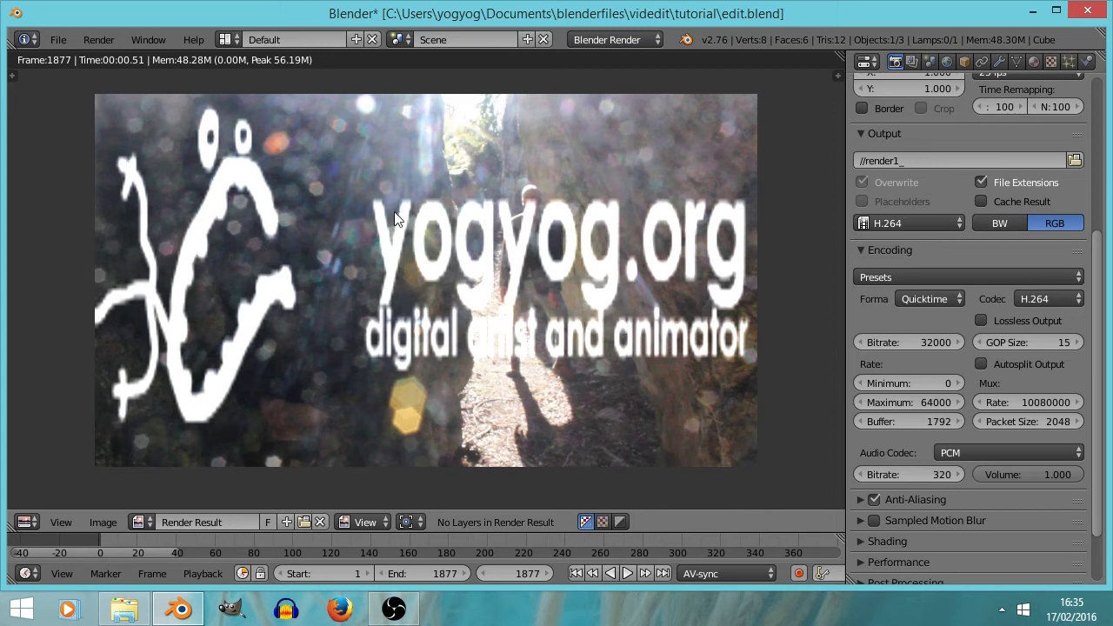
- Leave the render result, view it again in the UV/Image Editor, and return that area to the Video Sequence Editor
{"action": "key", "text": "Escape"}
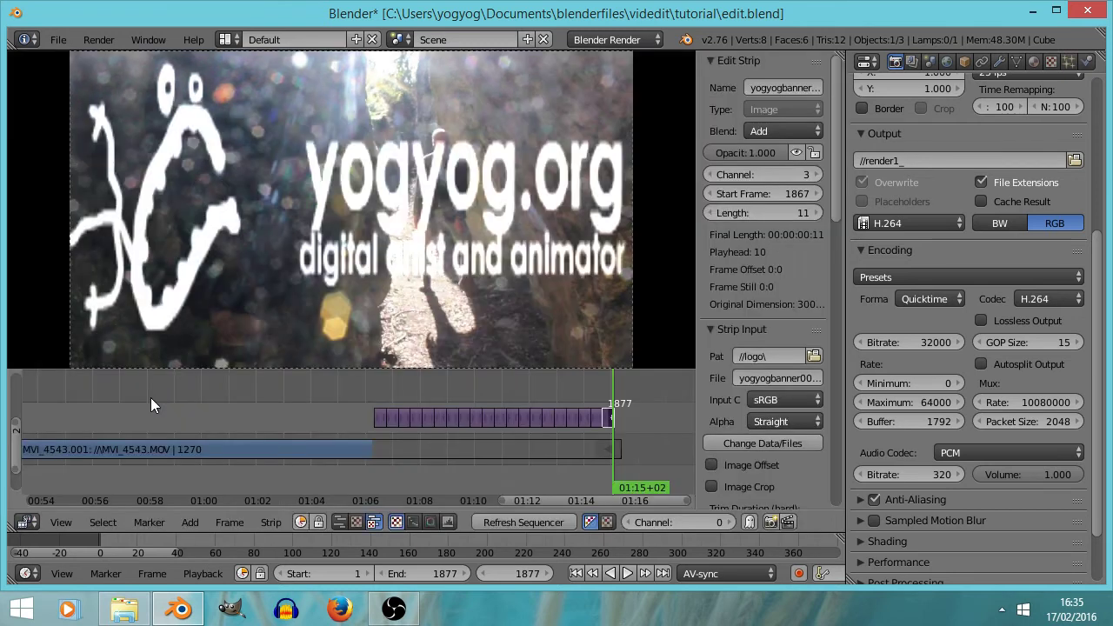
{"action": "left_click", "coordinate": [17, 526]}
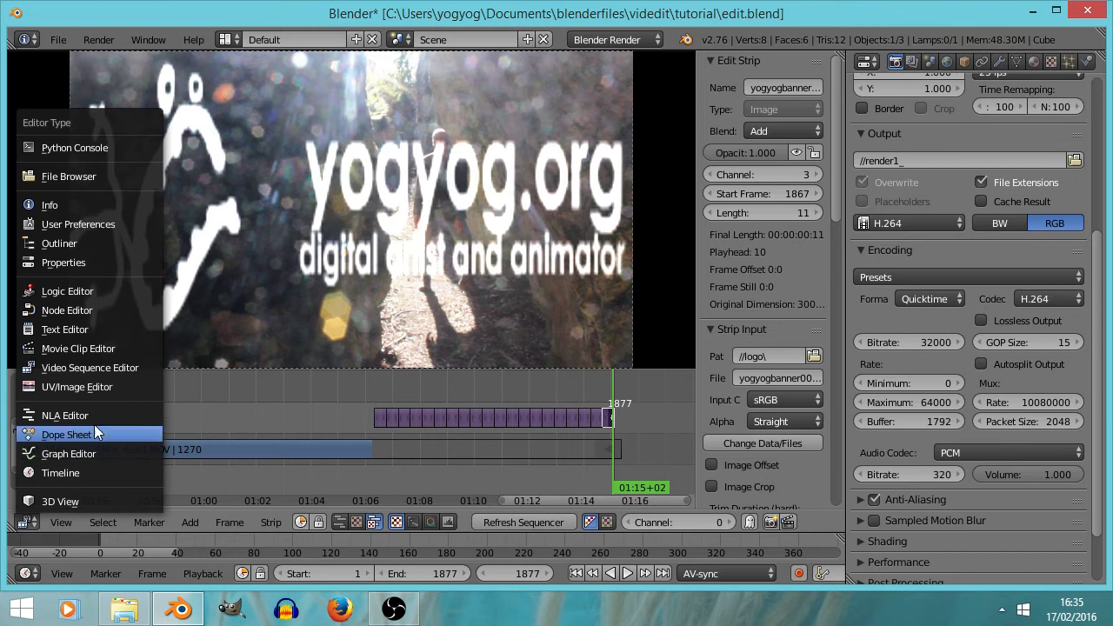
{"action": "left_click", "coordinate": [77, 382]}
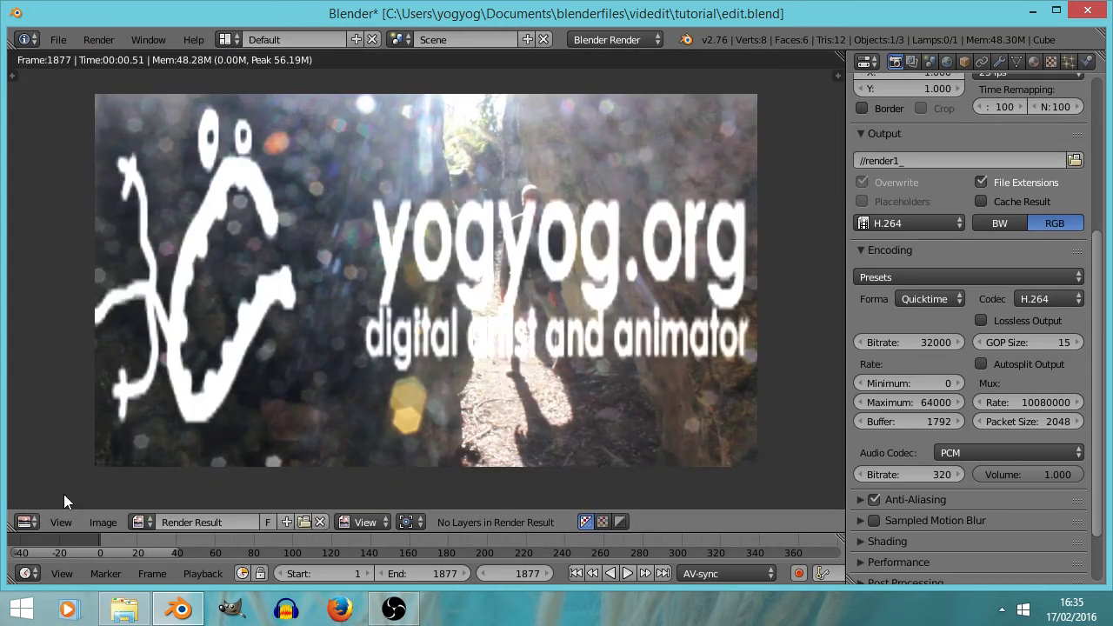
{"action": "left_click", "coordinate": [31, 517]}
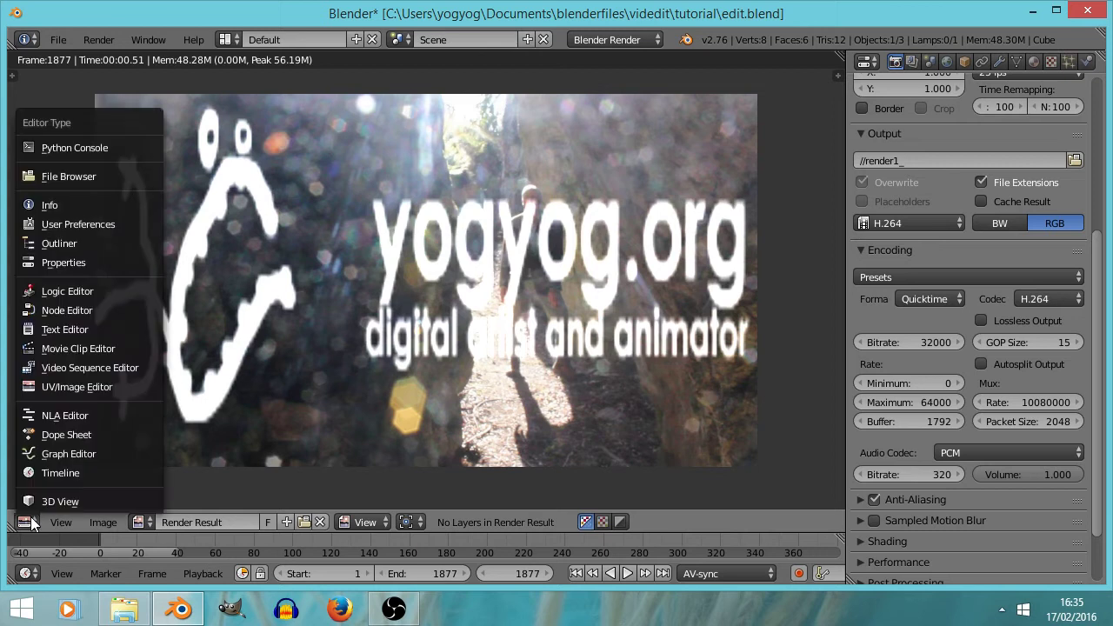
{"action": "left_click", "coordinate": [106, 367]}
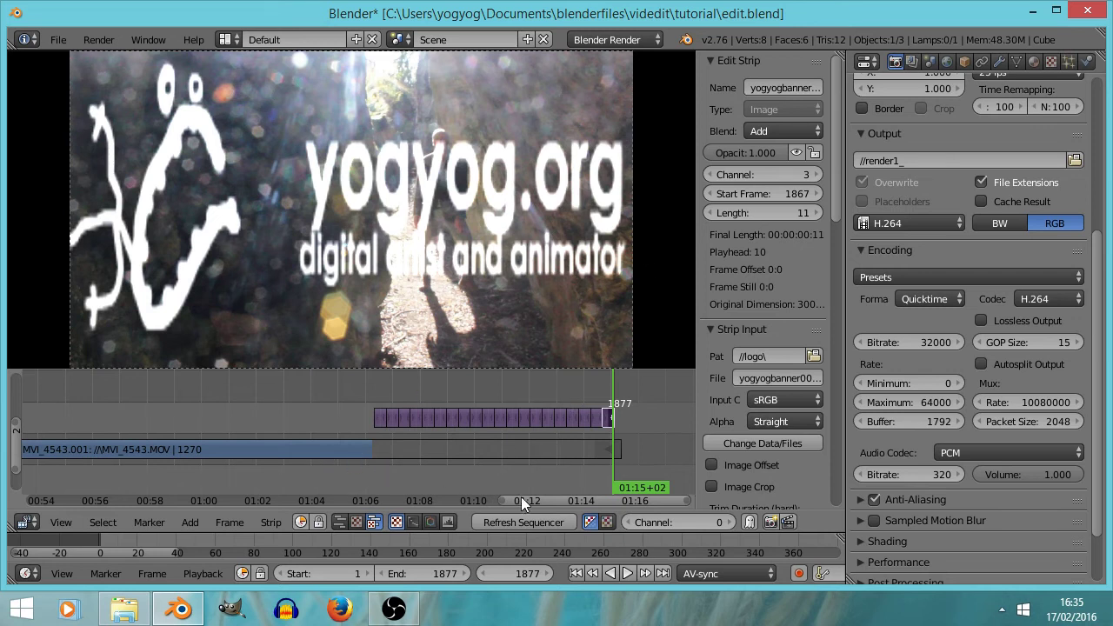
{"action": "left_click_drag", "start_coordinate": [562, 497], "coordinate": [385, 503]}
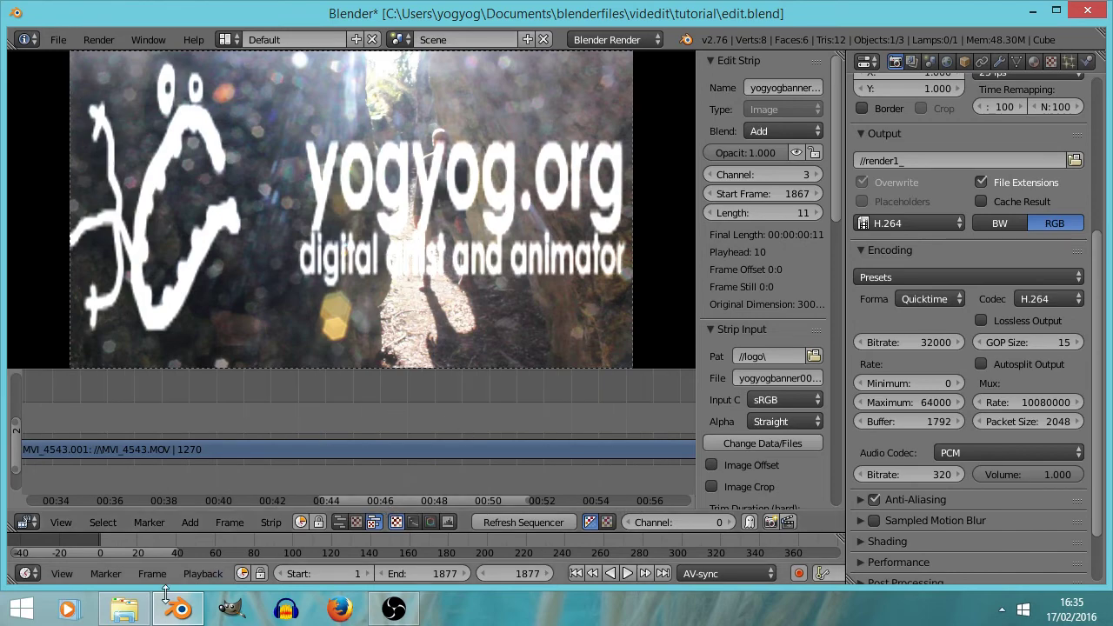
- Switch to File Explorer and examine the edit.blend1 backup file and its details in the tutorial folder
{"action": "left_click", "coordinate": [126, 609]}
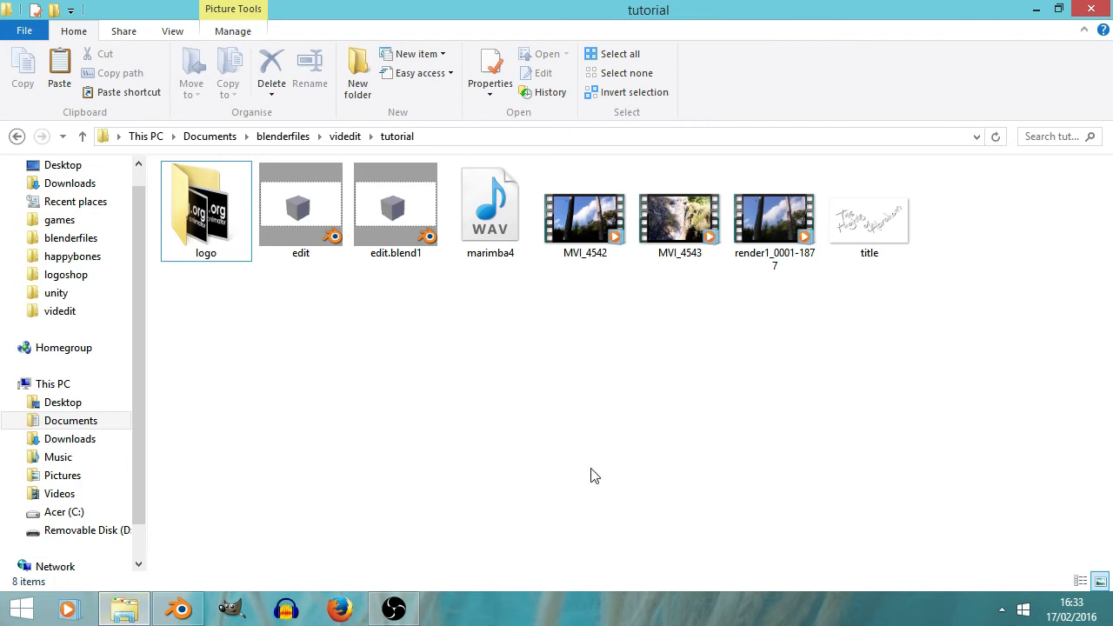
{"action": "left_click", "coordinate": [397, 214]}
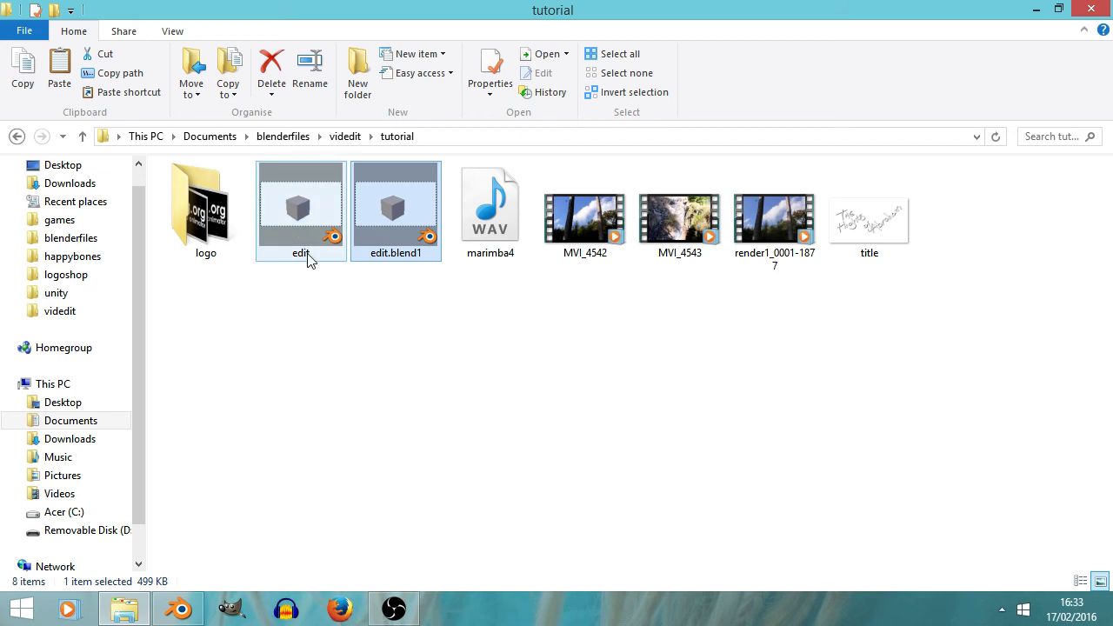
{"action": "left_click", "coordinate": [337, 365]}
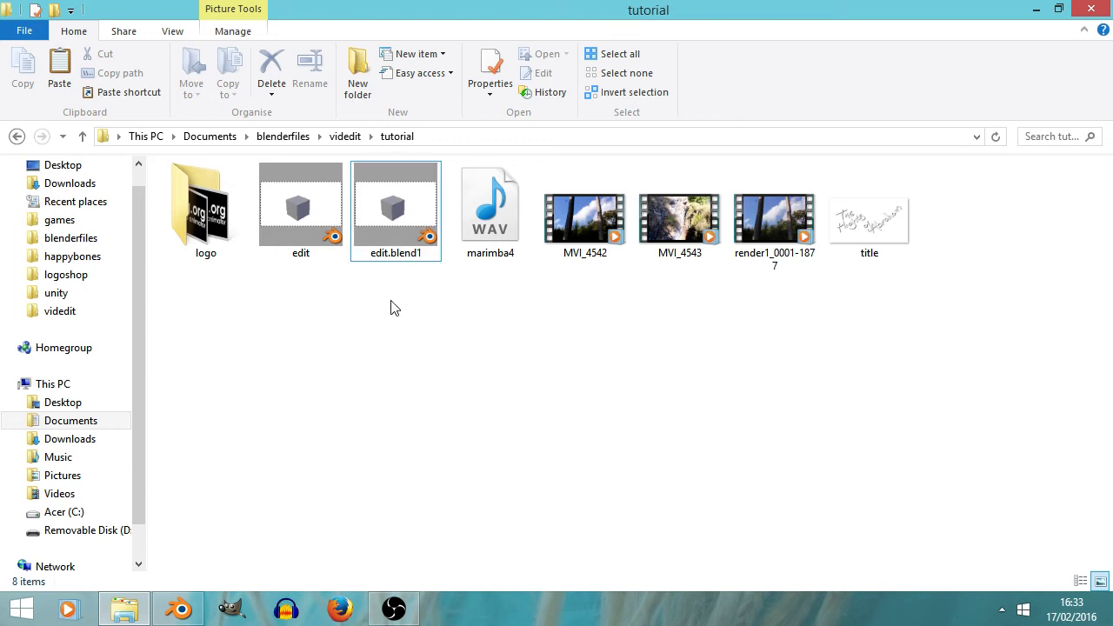
{"action": "mouse_move", "coordinate": [390, 261]}
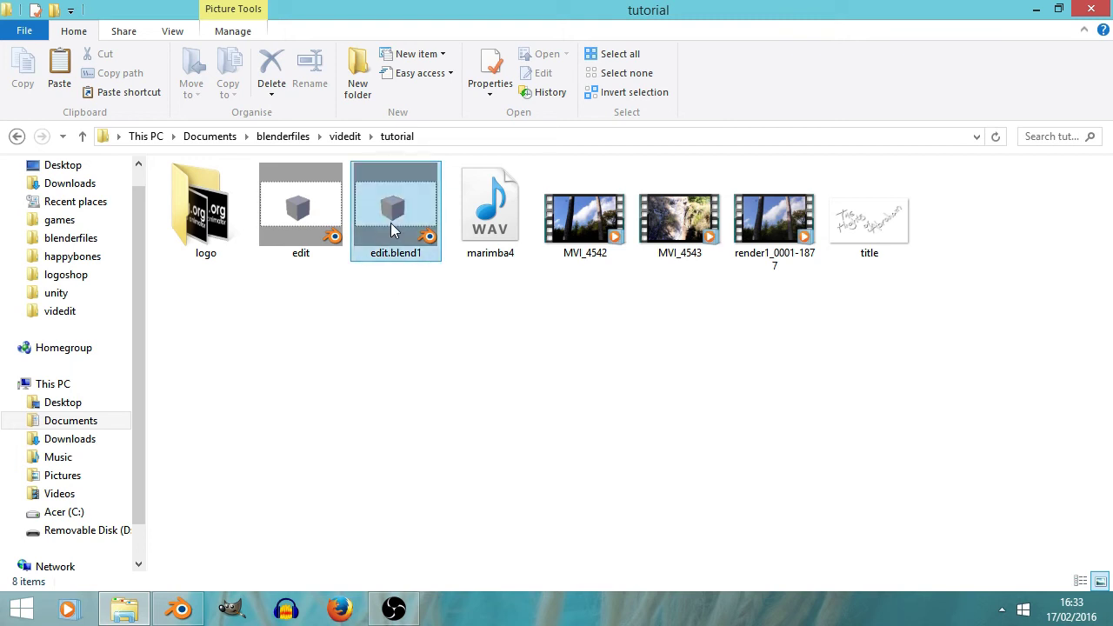
{"action": "mouse_move", "coordinate": [390, 229]}
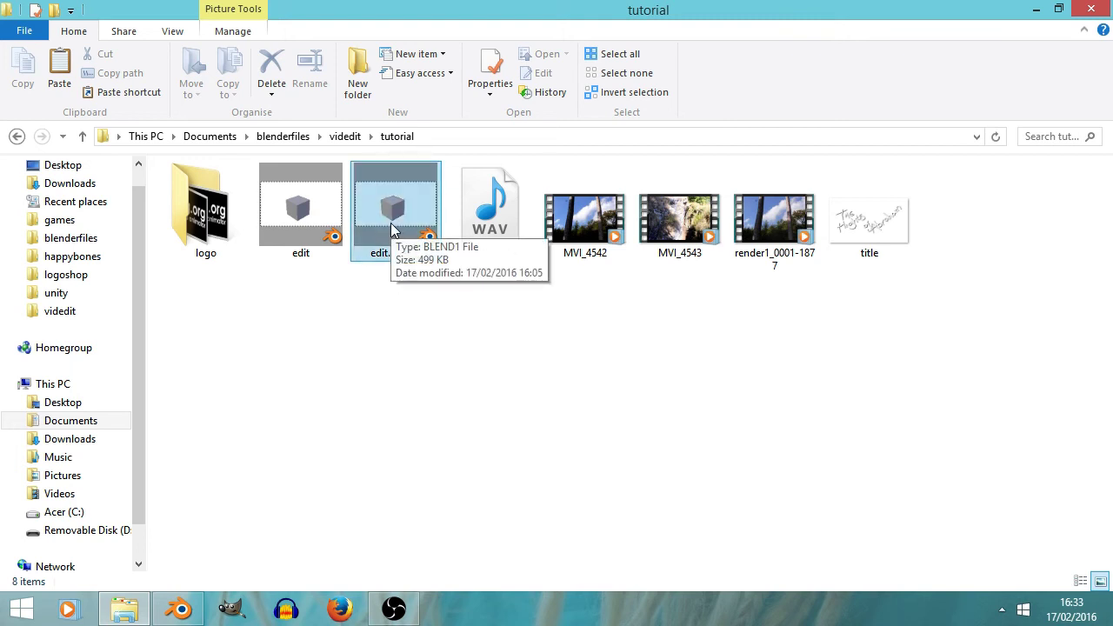
{"action": "left_click", "coordinate": [391, 229]}
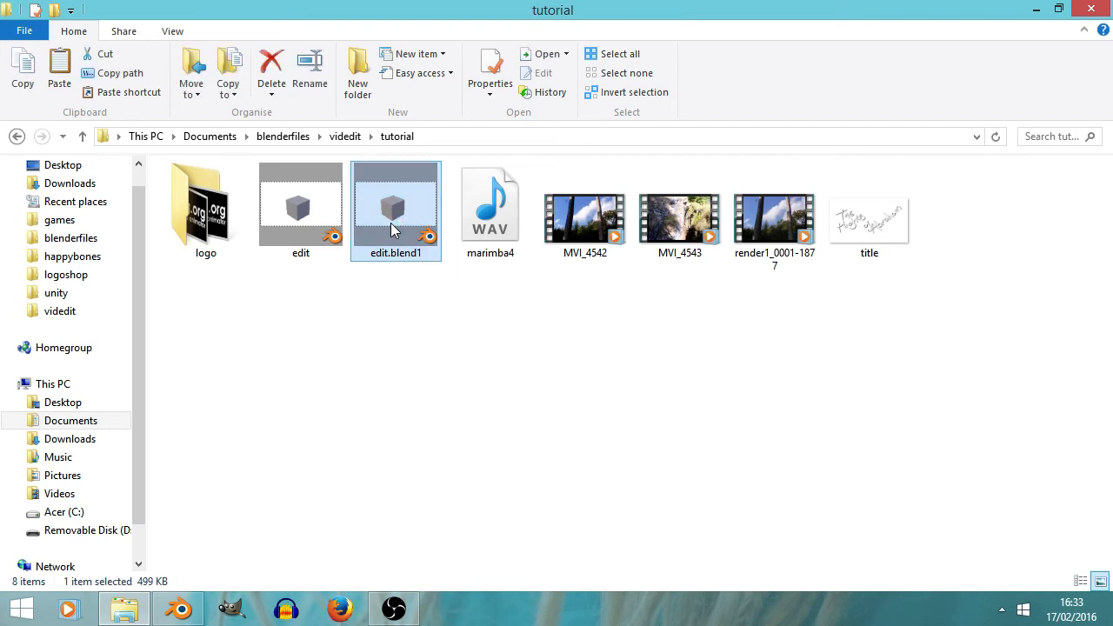
{"action": "left_click", "coordinate": [435, 260]}
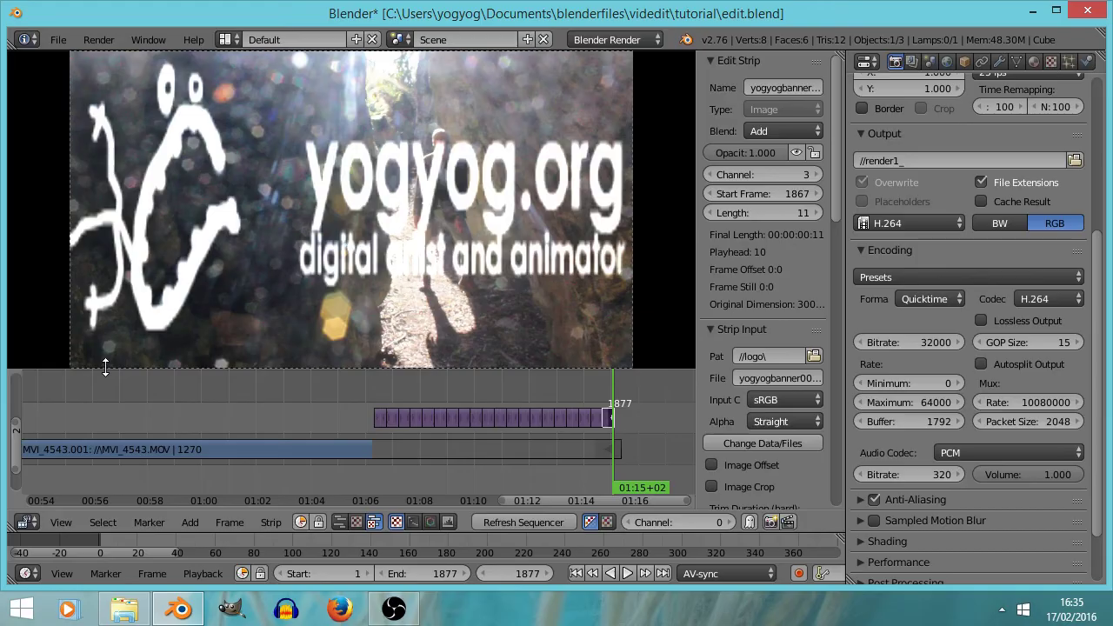